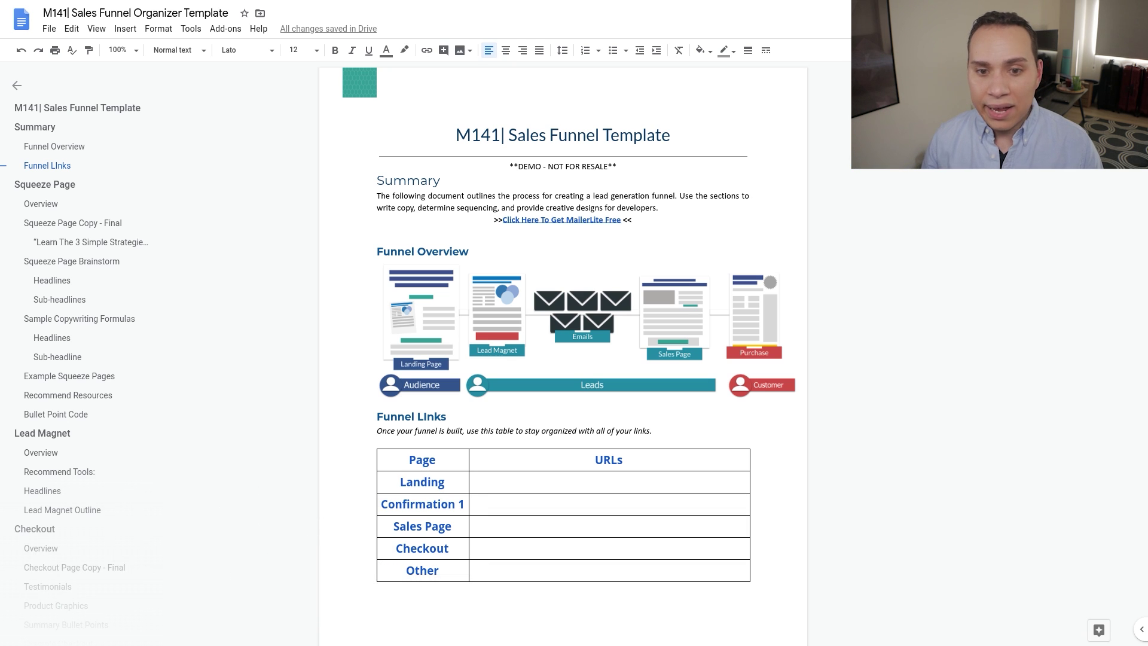
Review the sales funnel template document from the funnel overview through the squeeze page, lead magnet, checkout, sales page and email sequence sections
scroll(634, 361, down, 3)
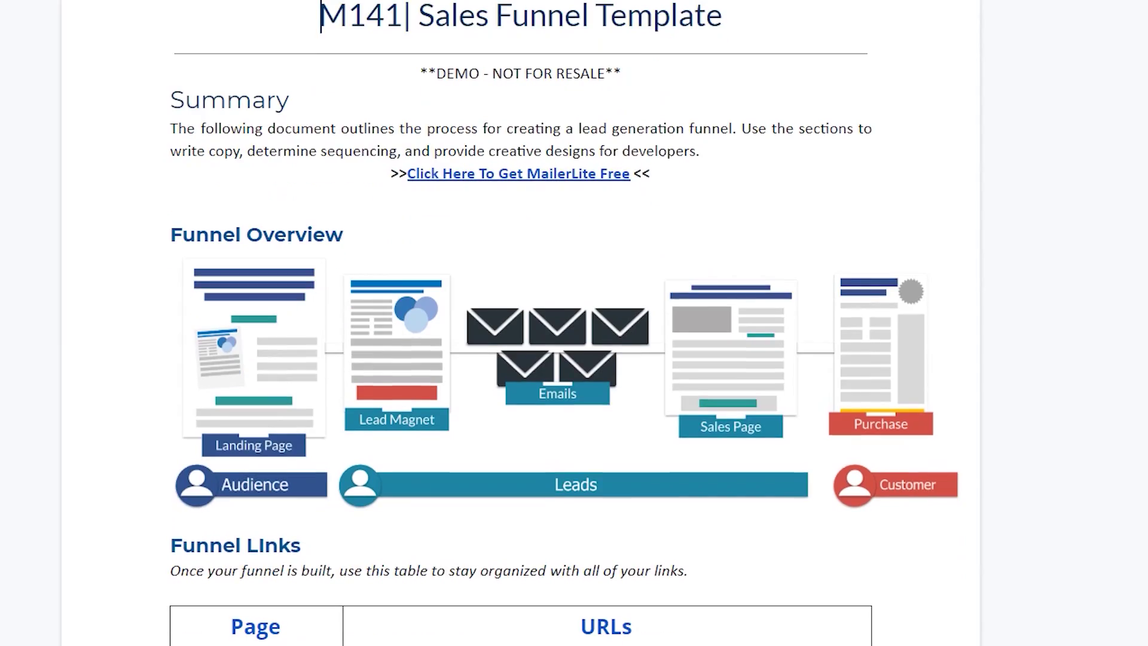
scroll(520, 323, down, 20)
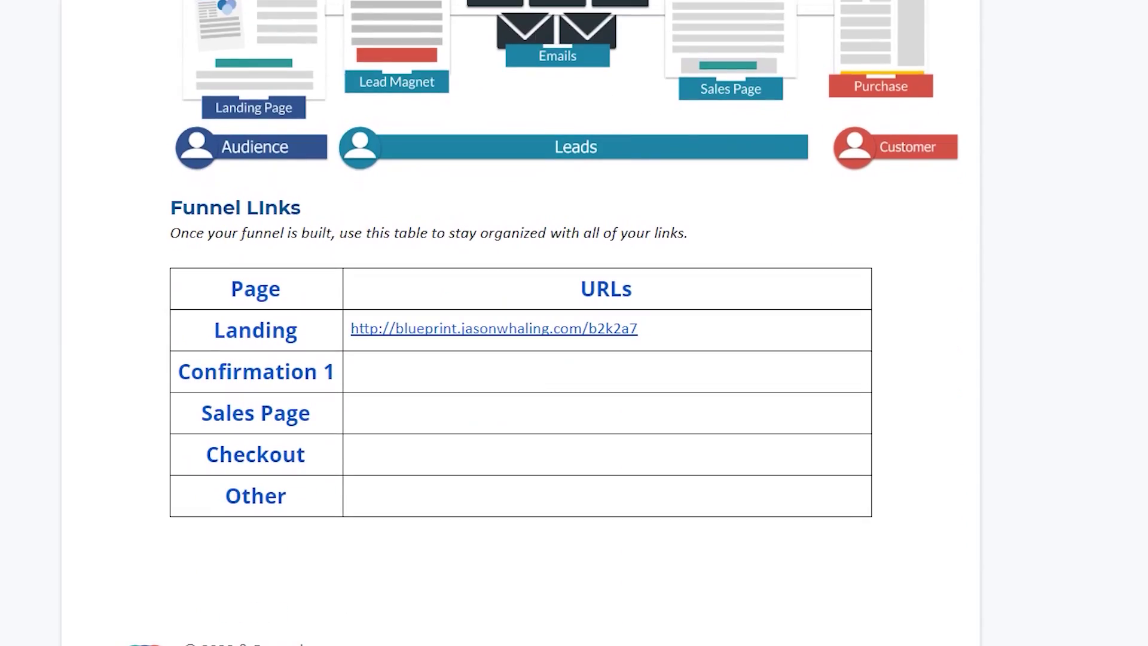
scroll(521, 323, down, 15)
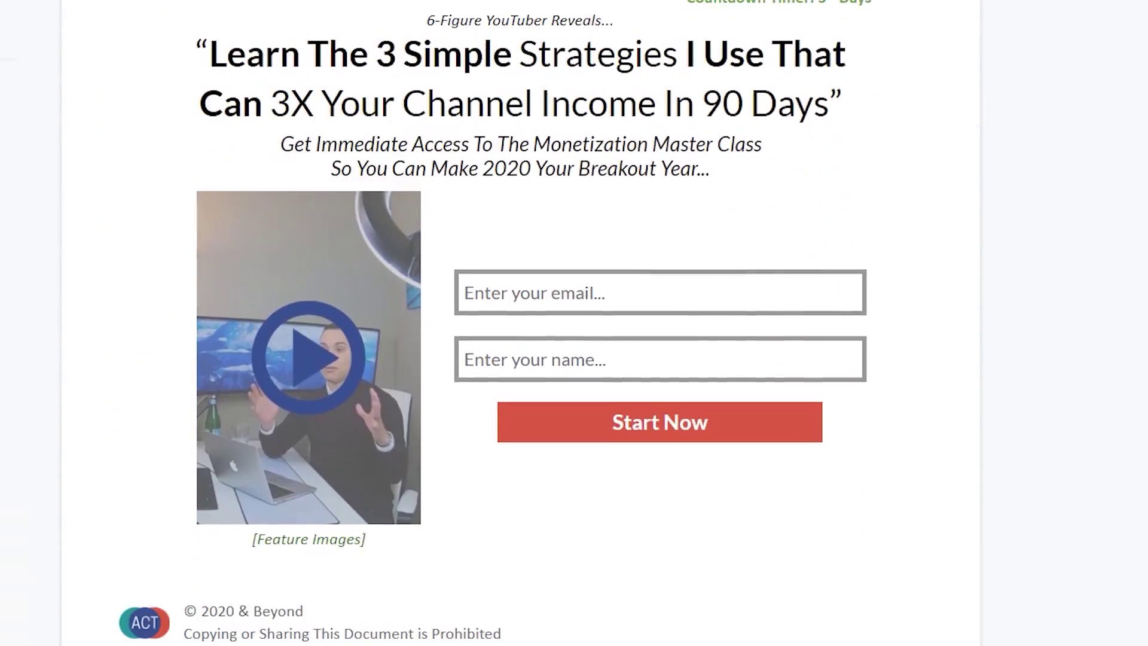
scroll(521, 323, down, 20)
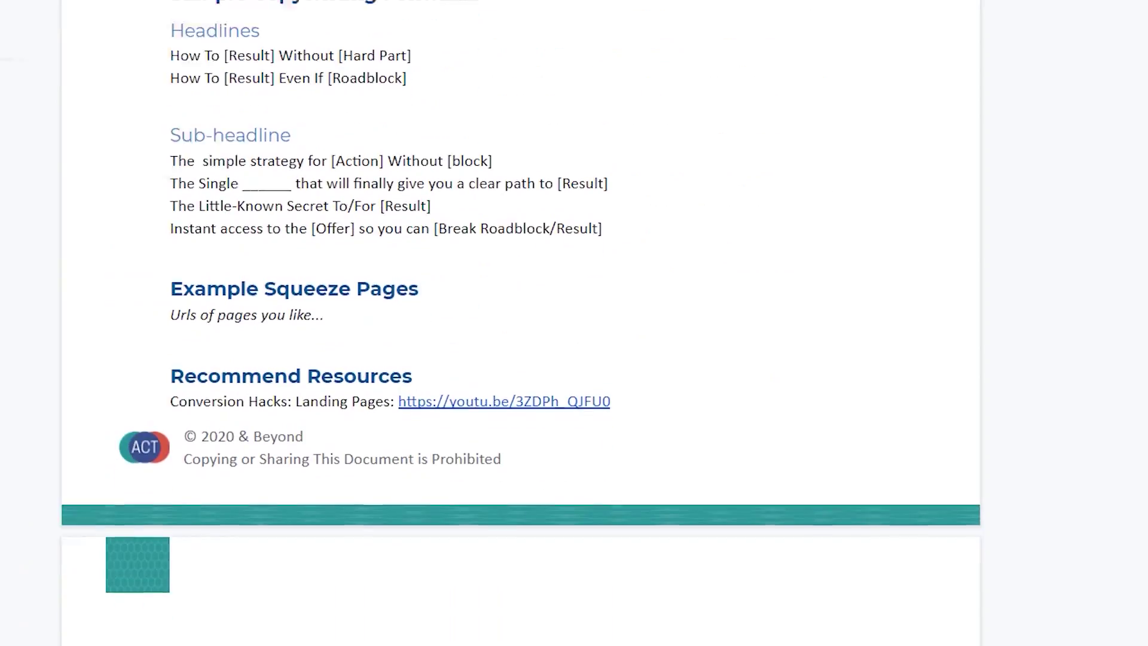
scroll(520, 323, down, 15)
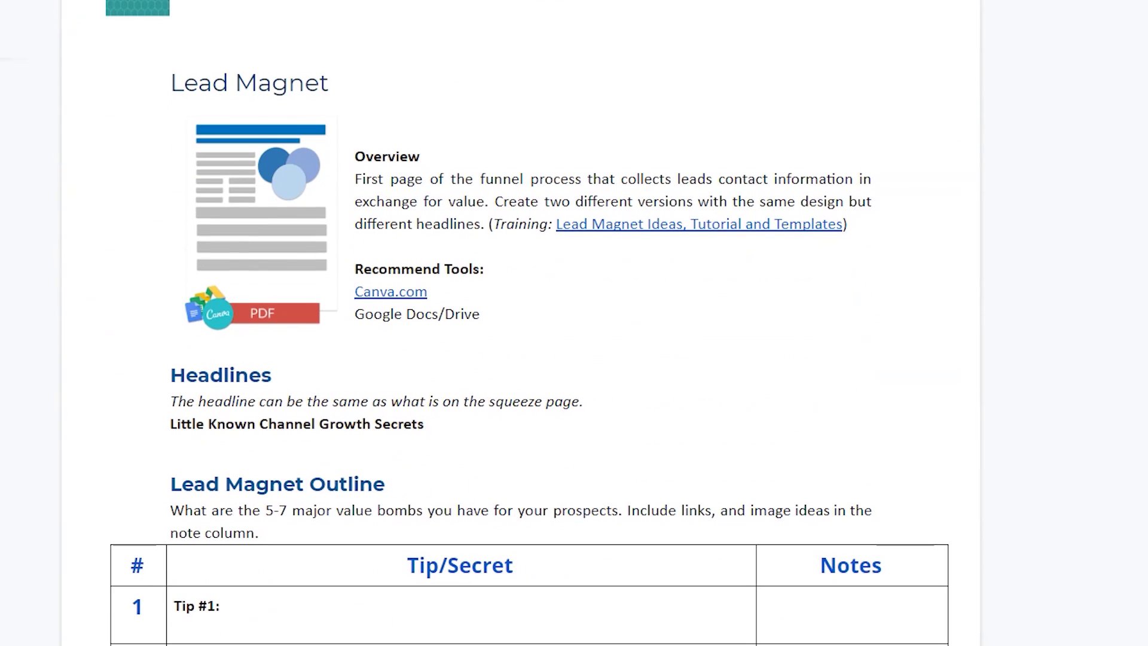
scroll(520, 322, down, 15)
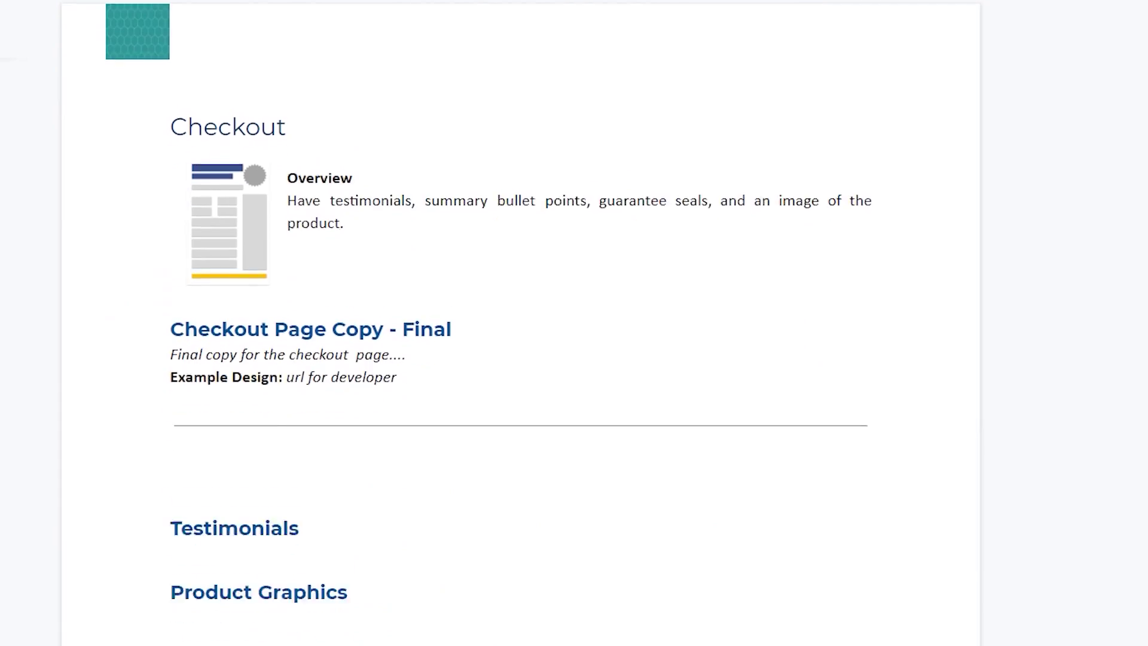
scroll(520, 323, down, 20)
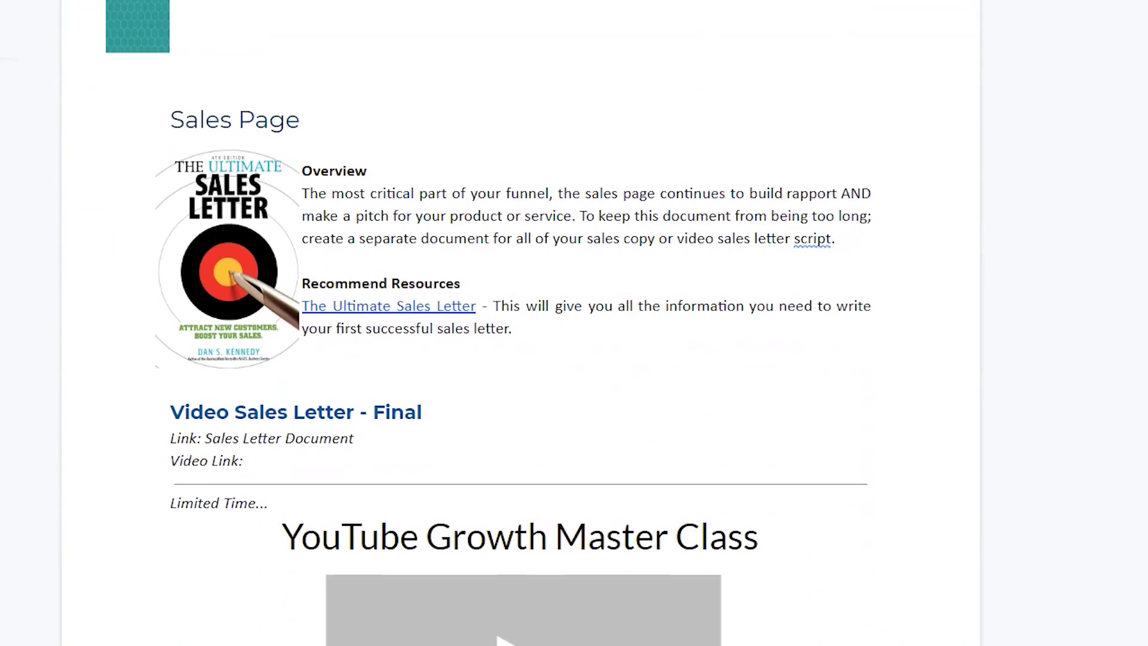
scroll(520, 323, down, 15)
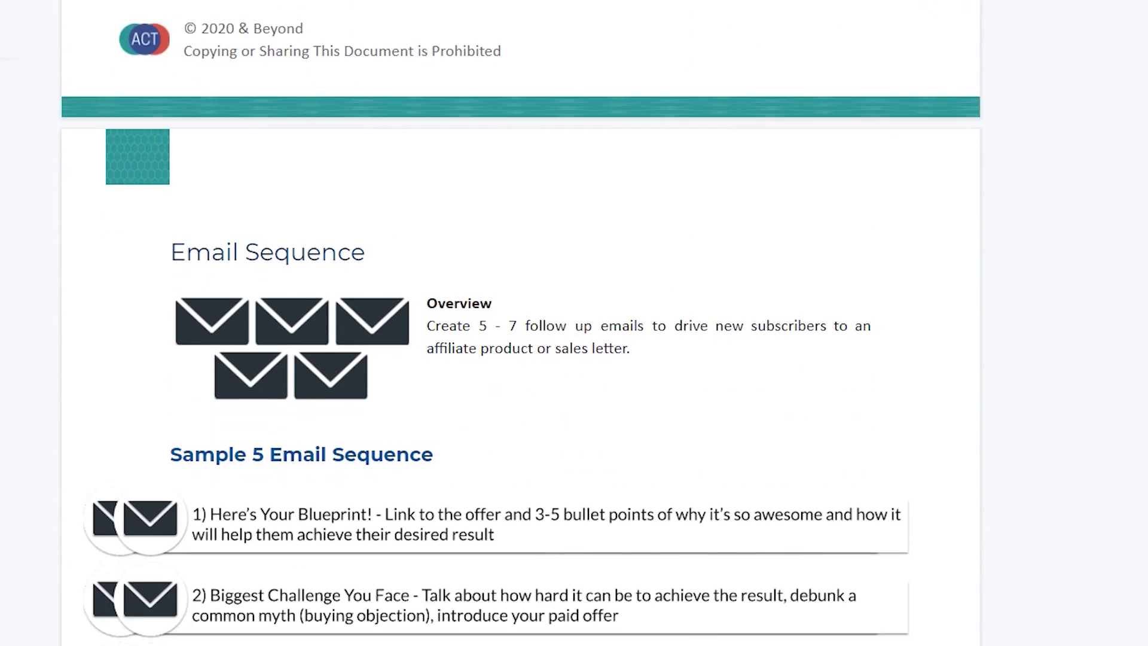
scroll(520, 323, down, 20)
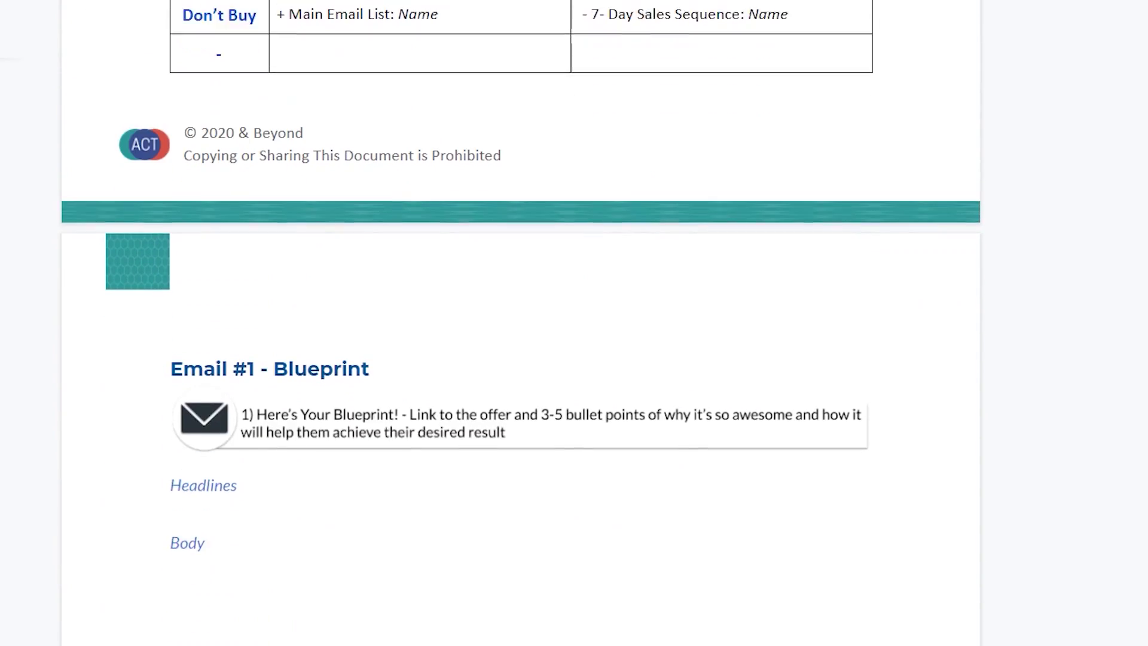
scroll(521, 323, down, 5)
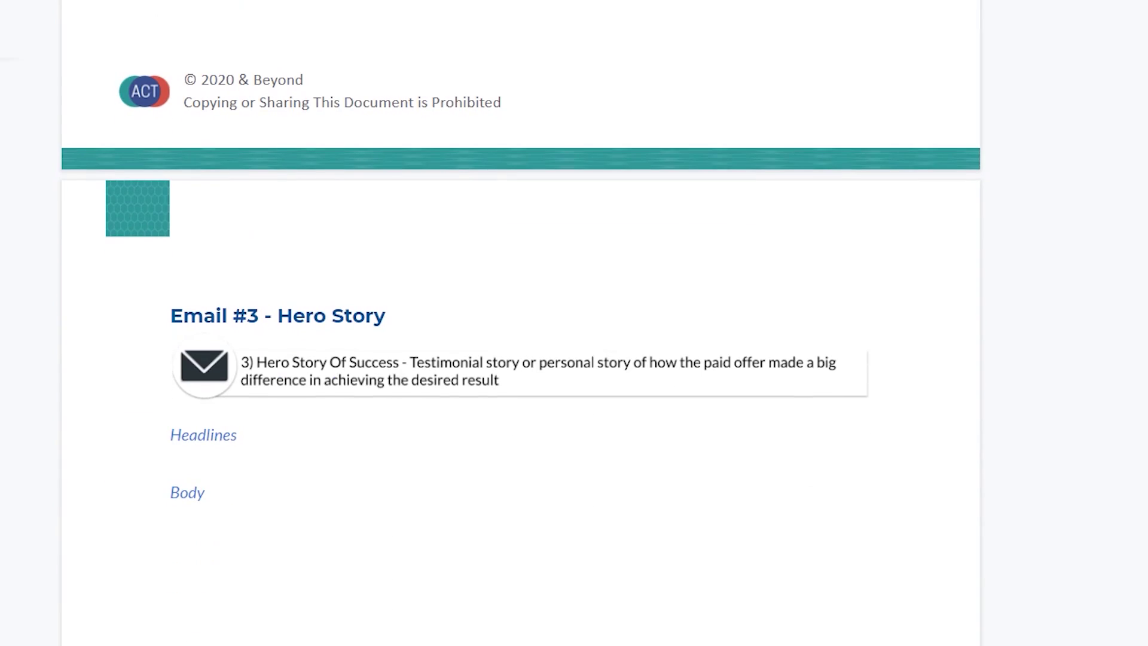
scroll(521, 323, down, 10)
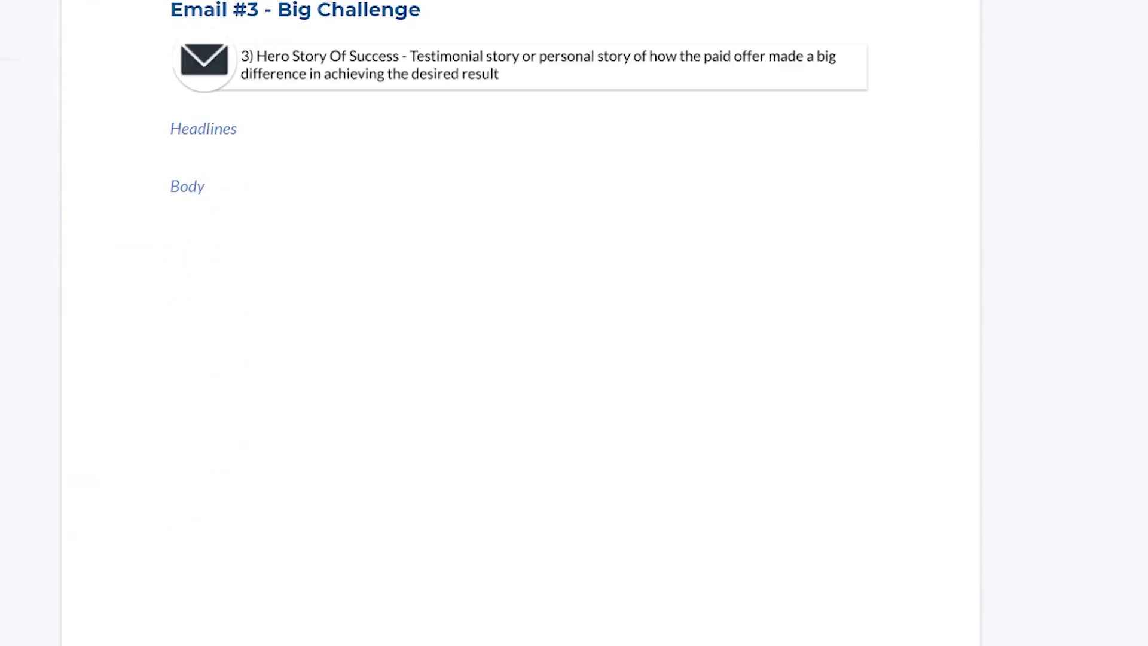
scroll(521, 322, down, 10)
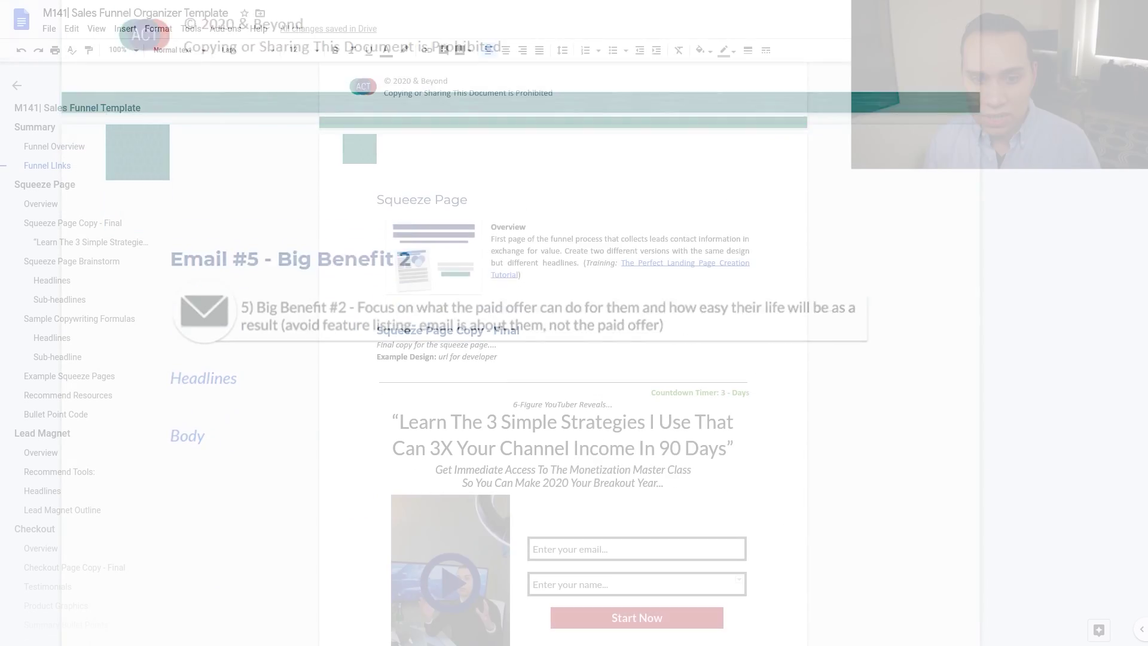
scroll(562, 359, down, 1)
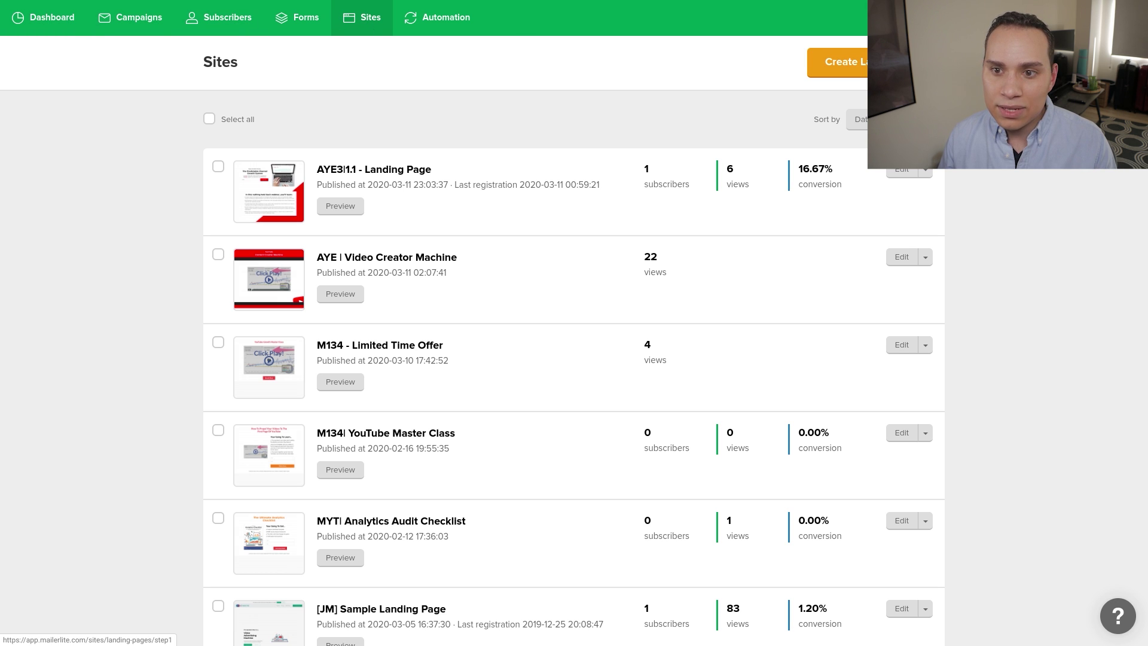
In MailerLite, create a new landing page named "M141| YouTube 3X Income" and continue to its subscriber groups
click(837, 63)
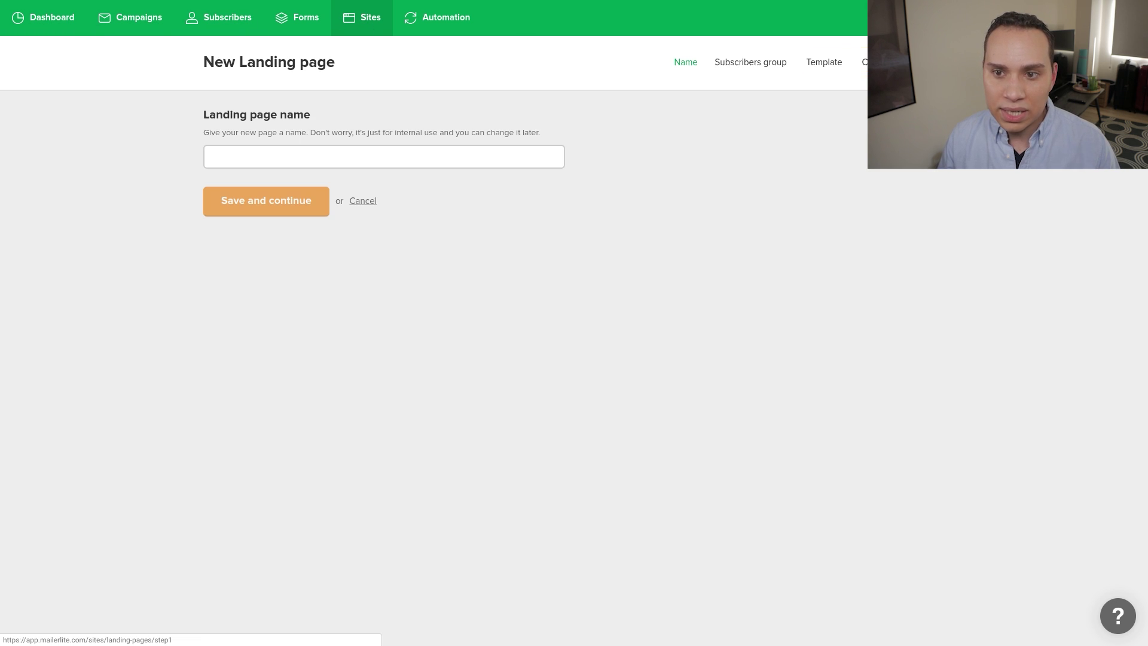
click(397, 158)
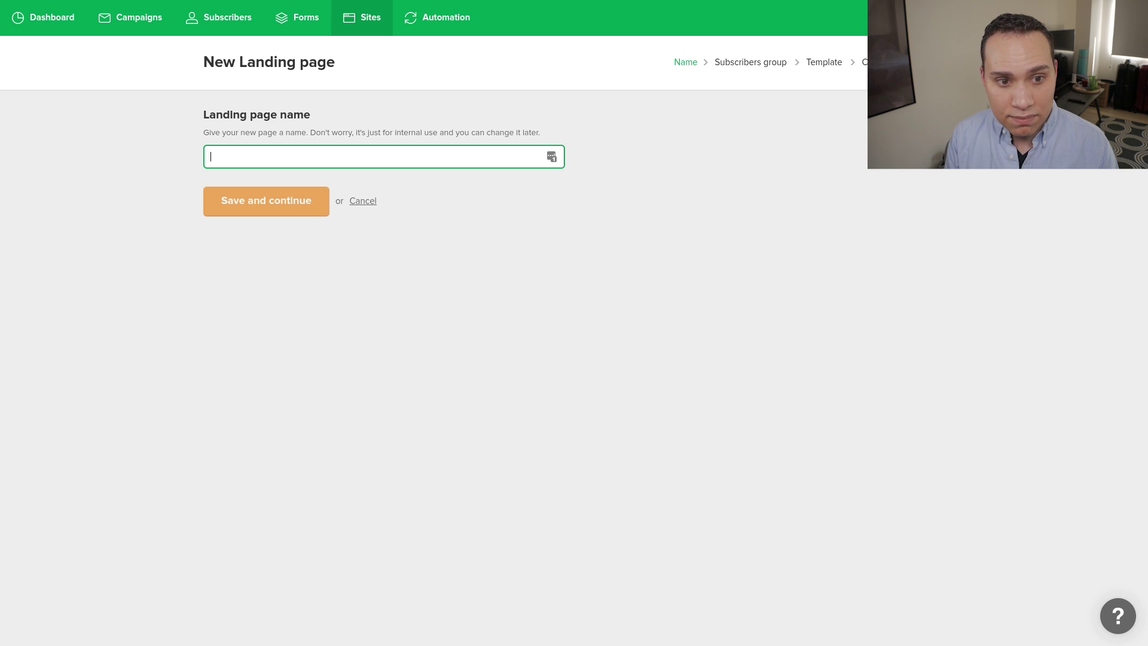
text(M141| YouTube 3X Income)
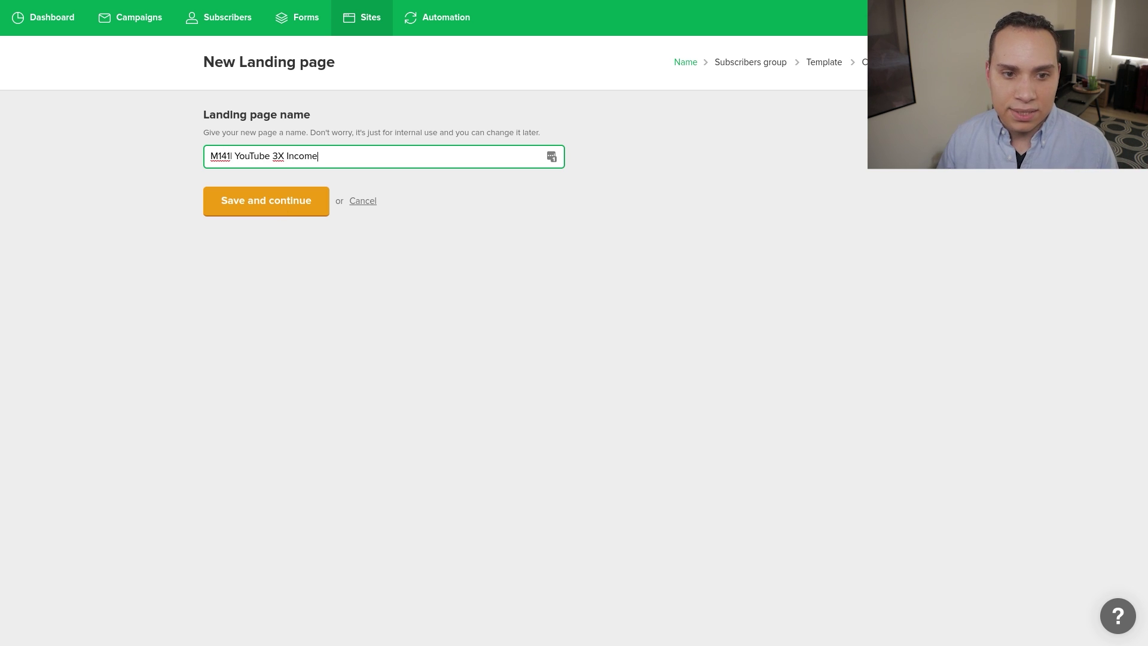
click(273, 210)
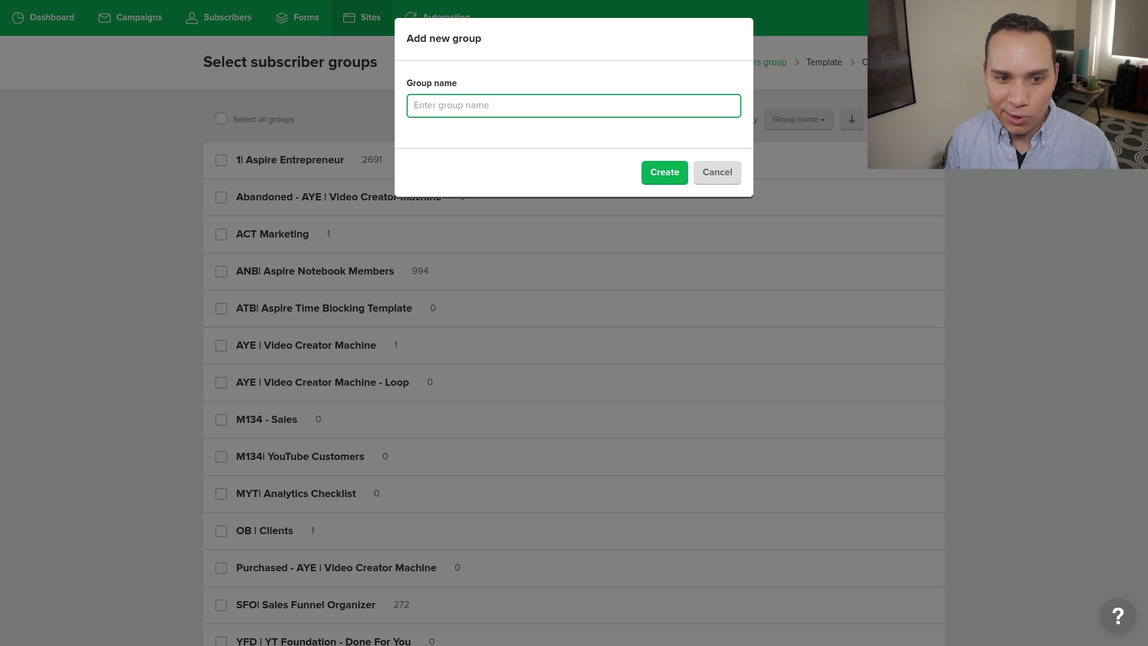
Create the subscriber group "M141| 3X YouTube Income" and assign it to the landing page
text(M141| 3X)
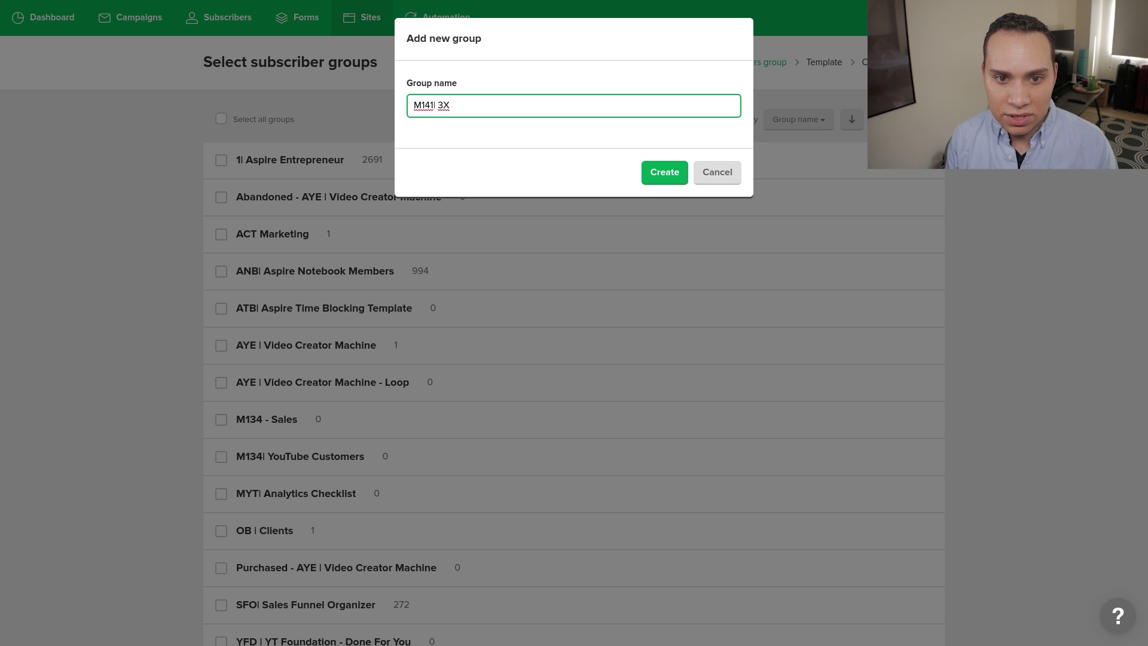
text( YouTube Income)
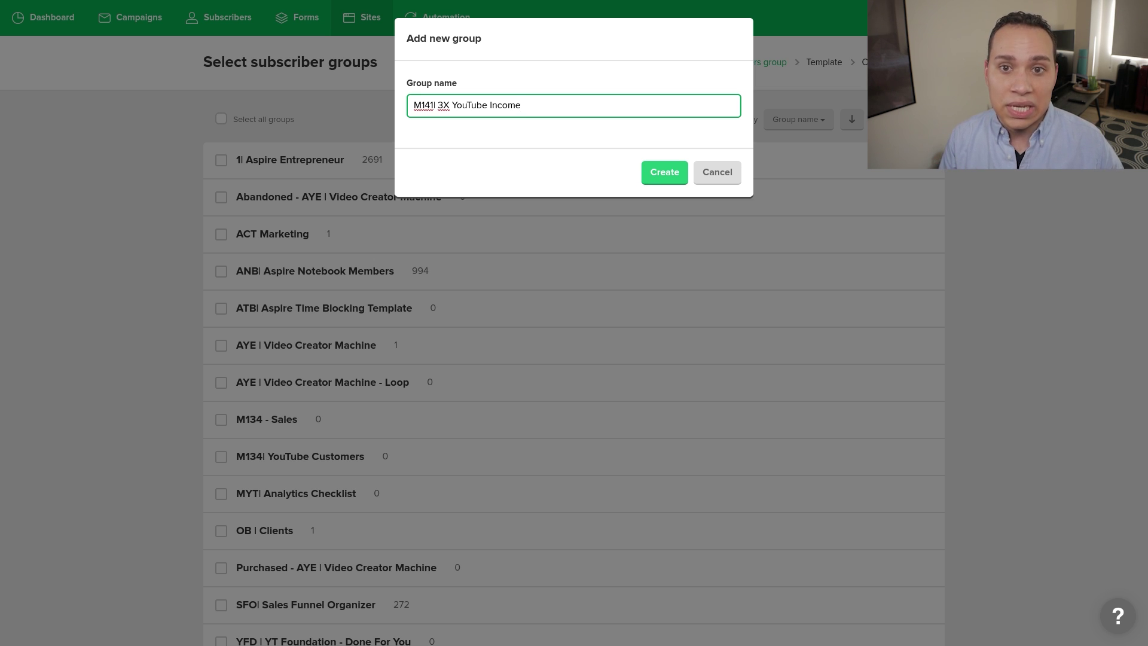
click(674, 180)
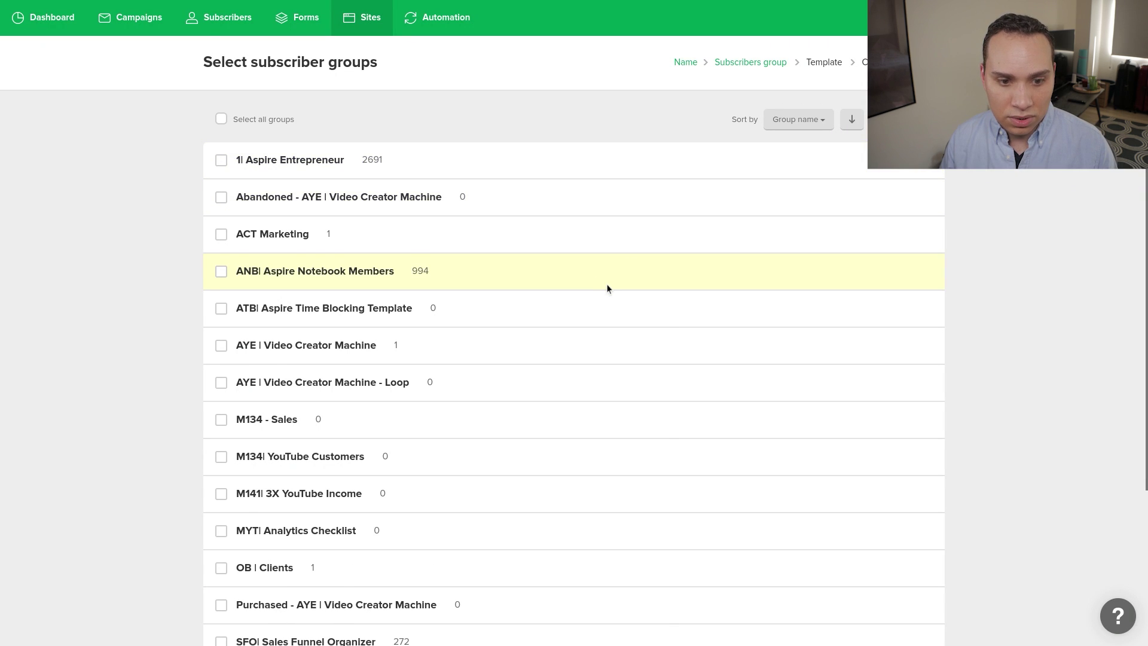
scroll(608, 285, down, 3)
click(222, 290)
click(276, 568)
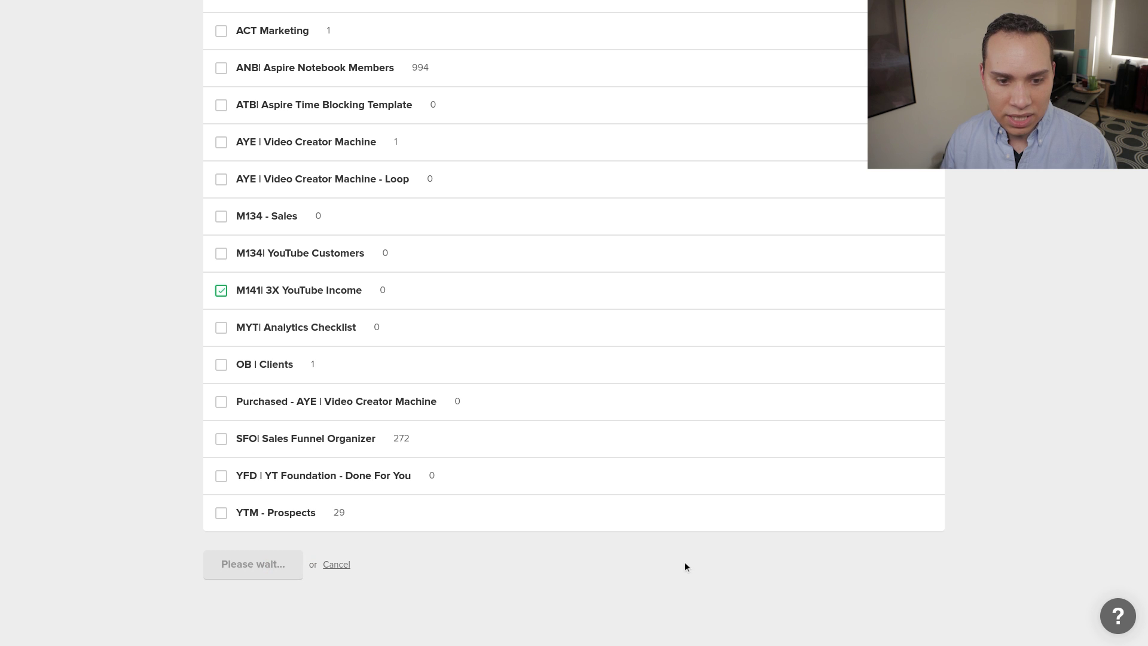
Look through the landing page templates and select the "New book" template
scroll(156, 284, down, 3)
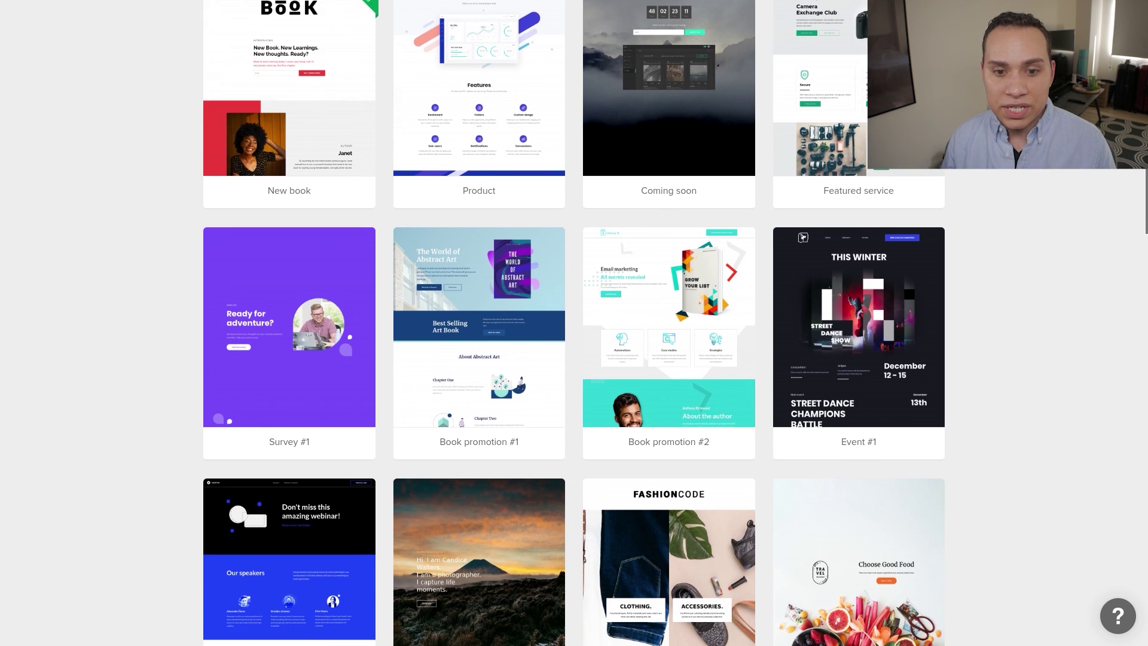
scroll(156, 284, down, 10)
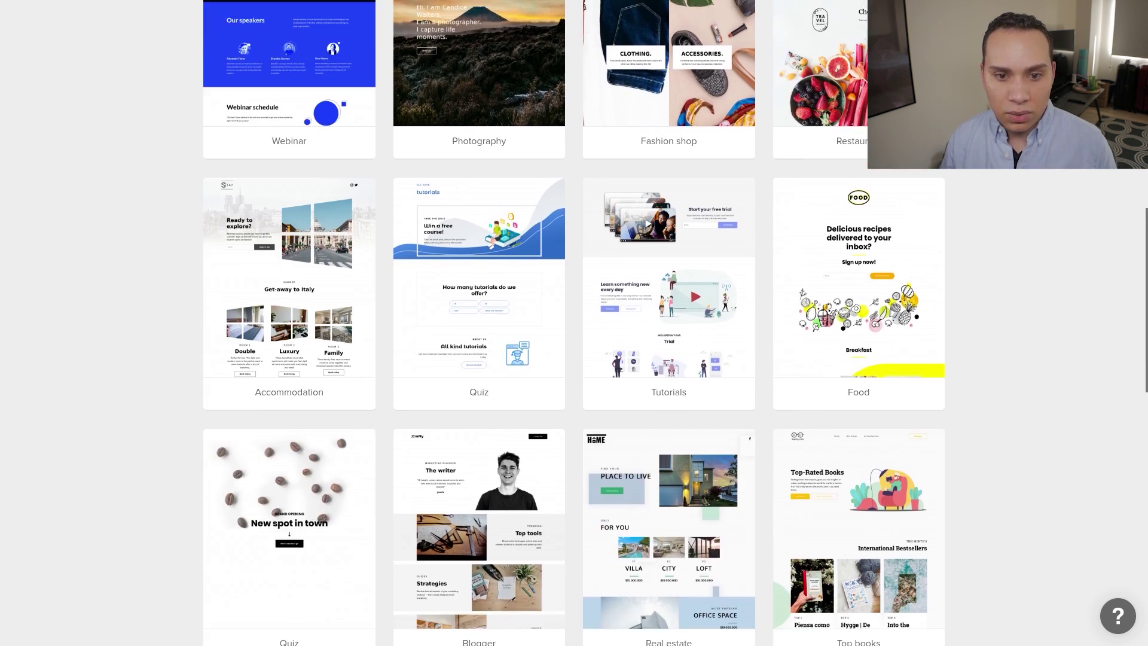
scroll(156, 284, down, 10)
scroll(574, 314, down, 5)
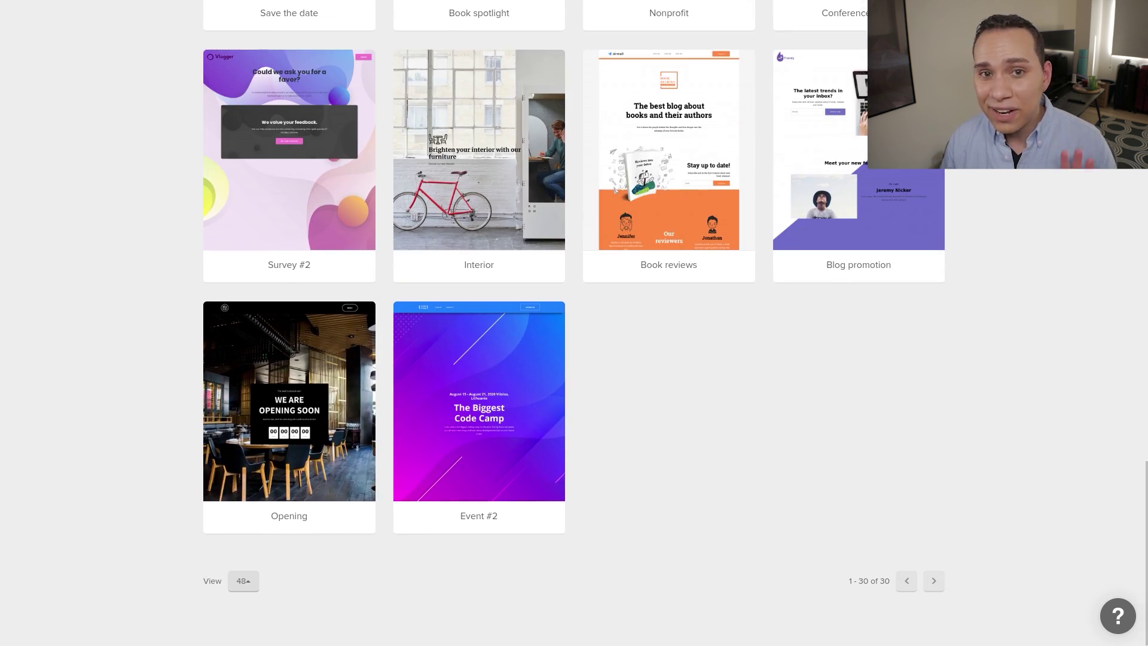
scroll(574, 323, up, 20)
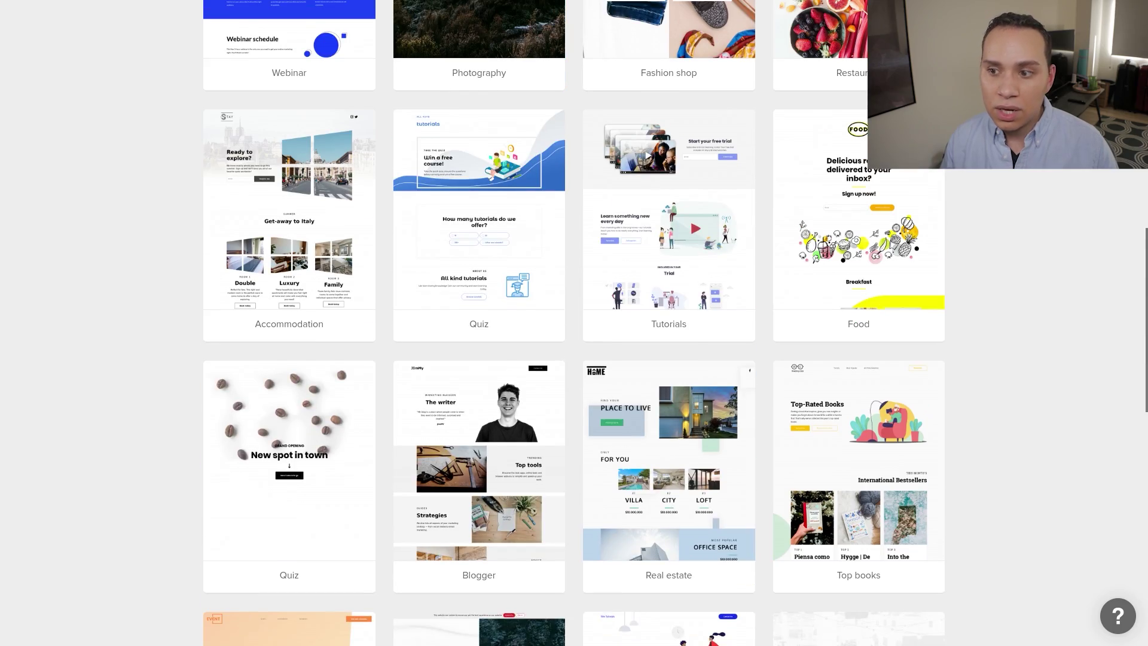
scroll(574, 323, up, 5)
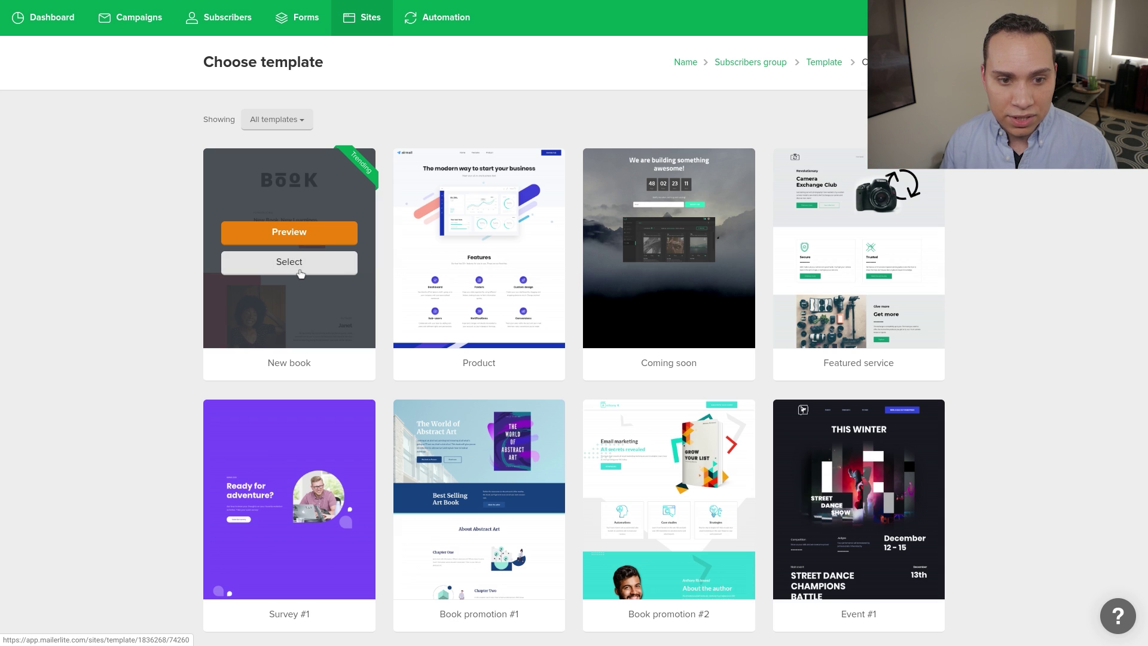
click(289, 262)
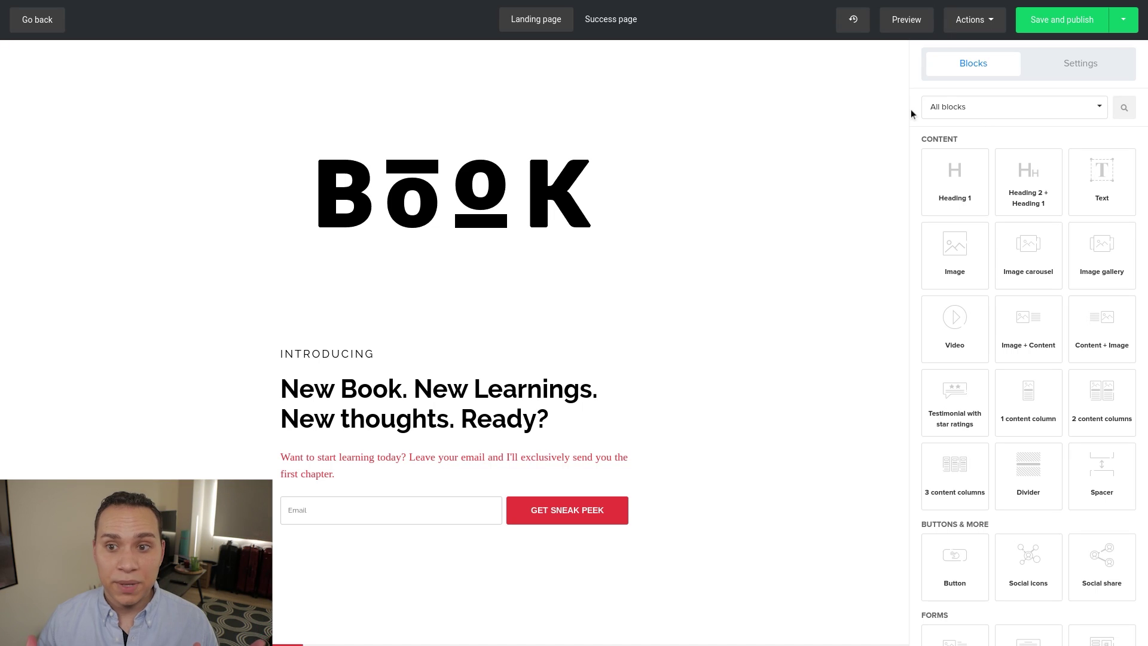
Remove all content blocks from the landing page, confirming with the word REMOVE
click(973, 19)
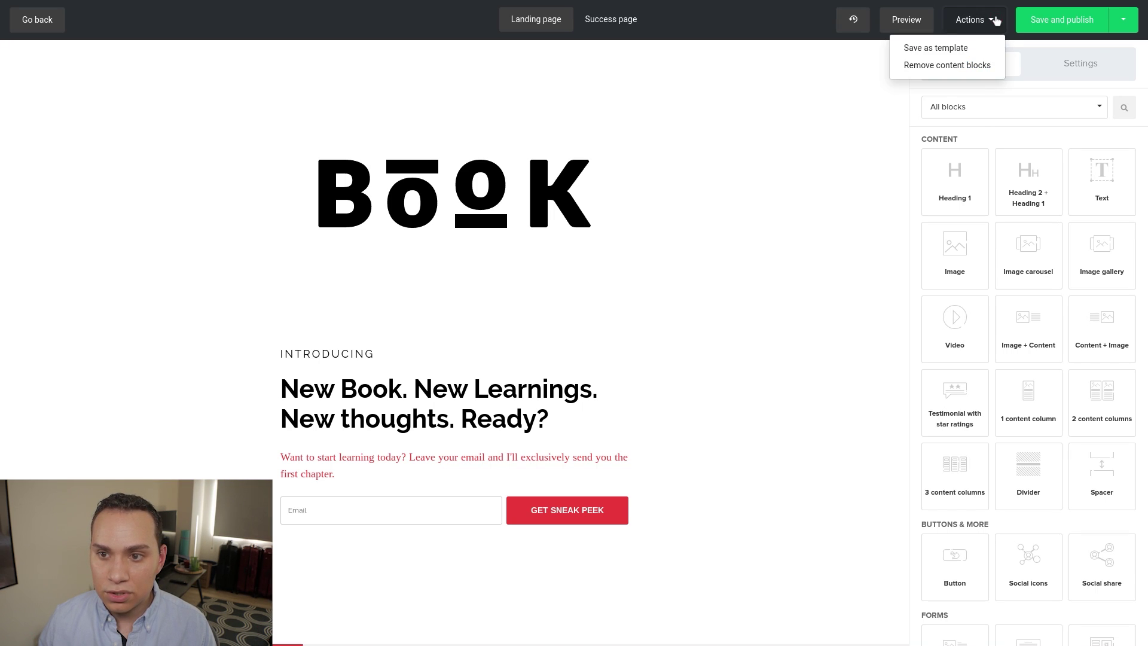
click(957, 66)
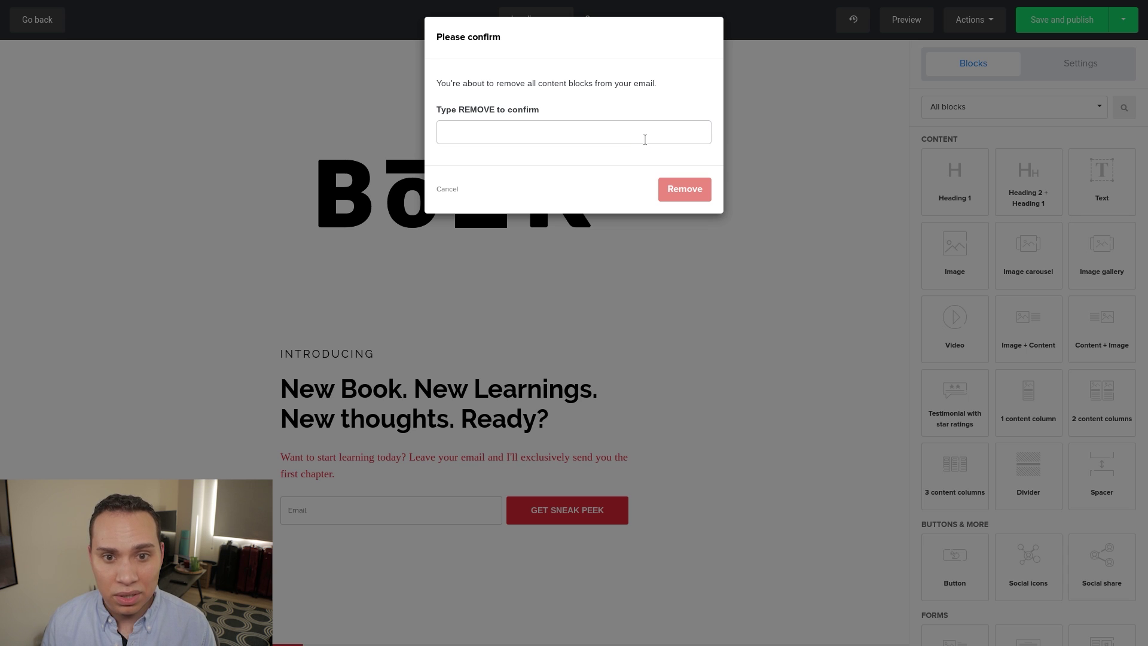
text(R)
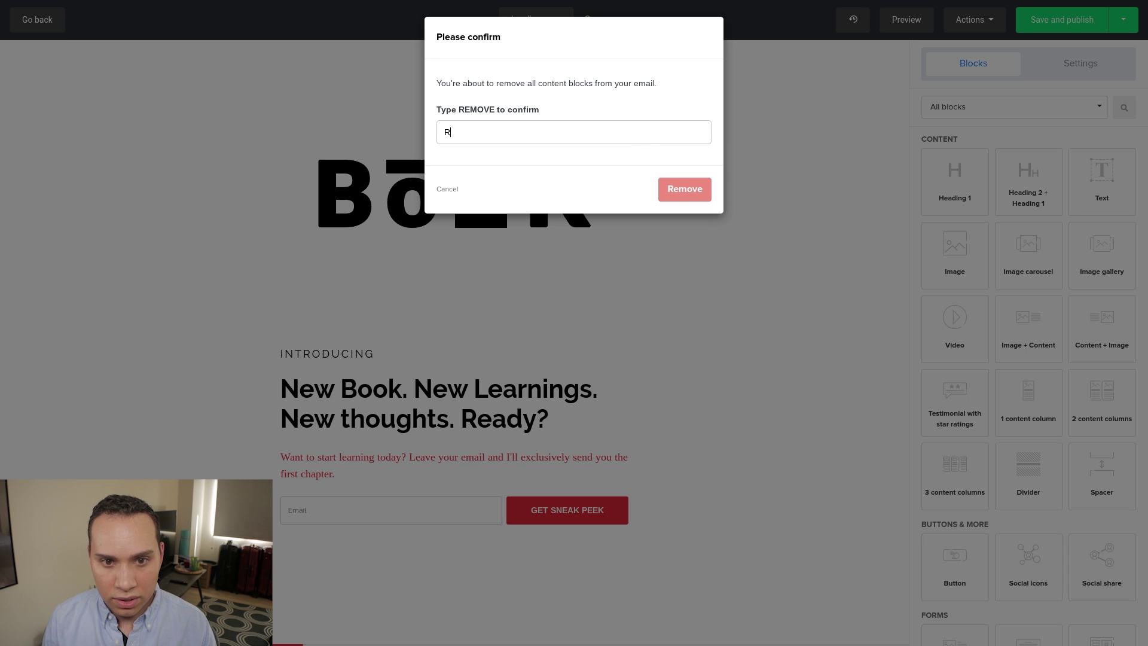
text(EMOVE)
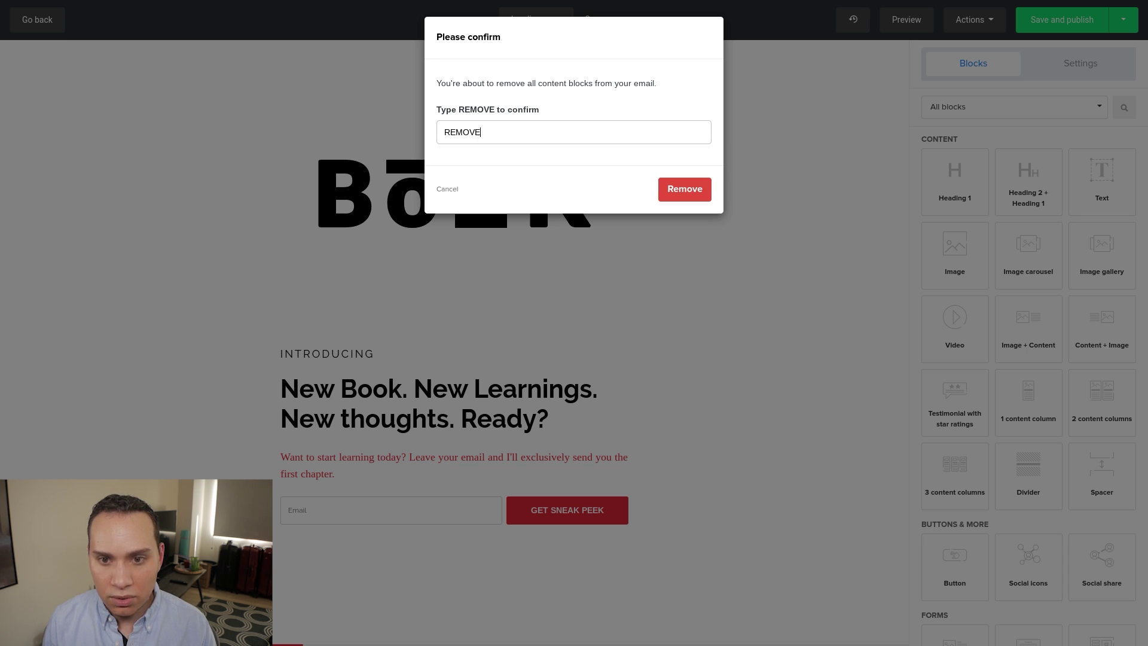
click(683, 189)
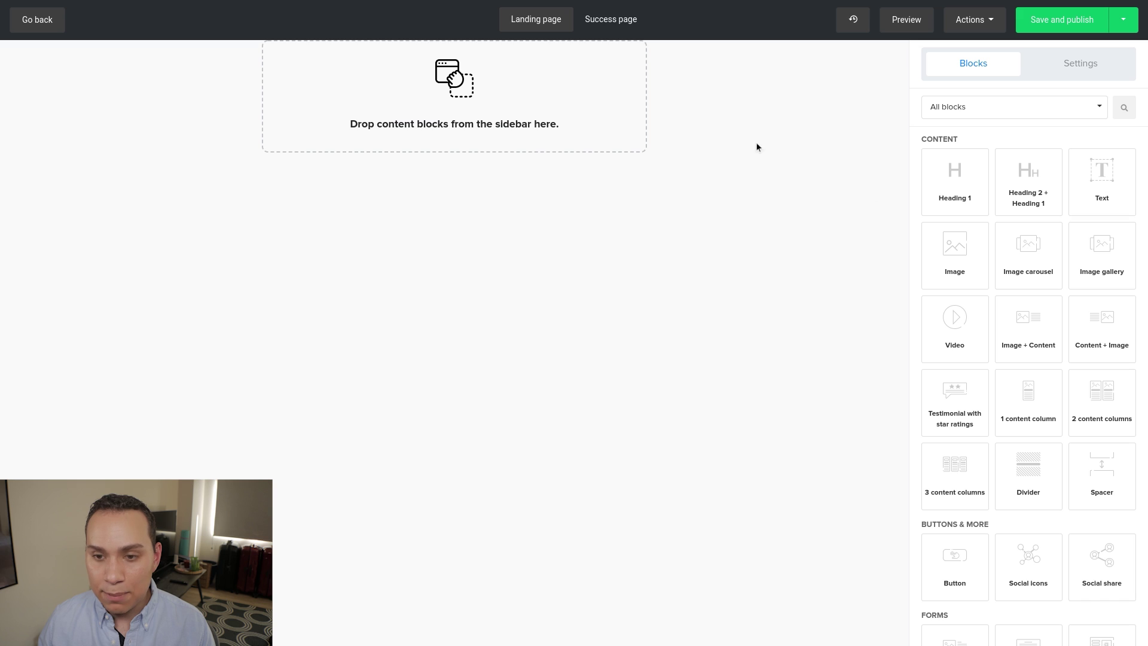
Add a Heading 2 + Heading 1 block to the empty page, followed by two Text blocks beneath it
drag(1032, 192, 455, 102)
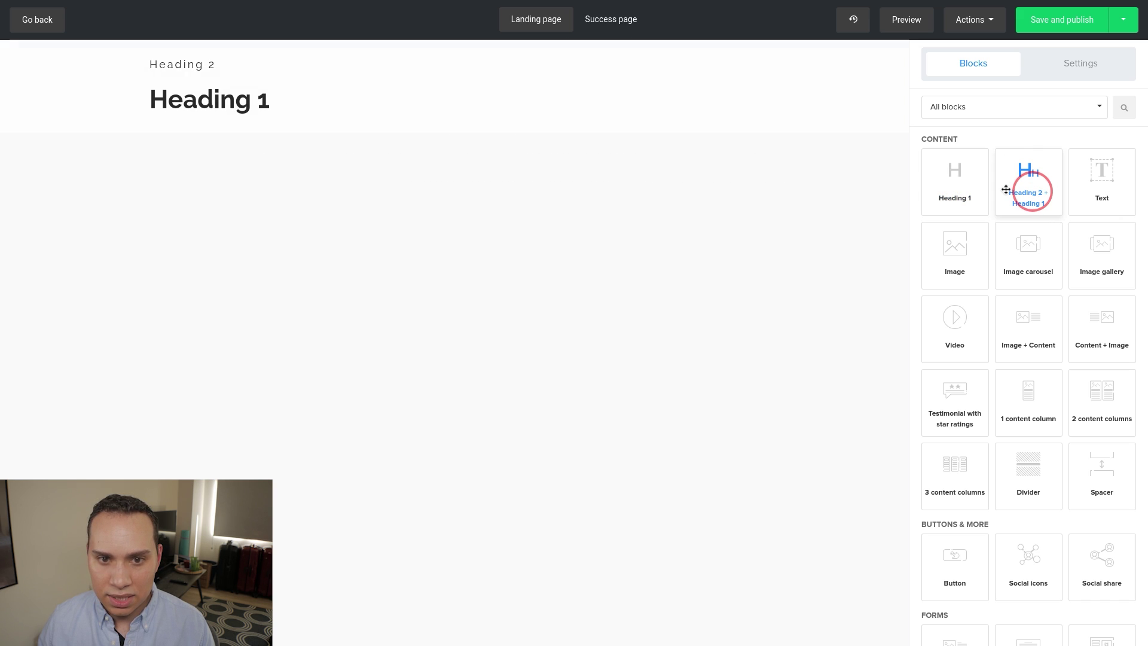
drag(1107, 185, 401, 147)
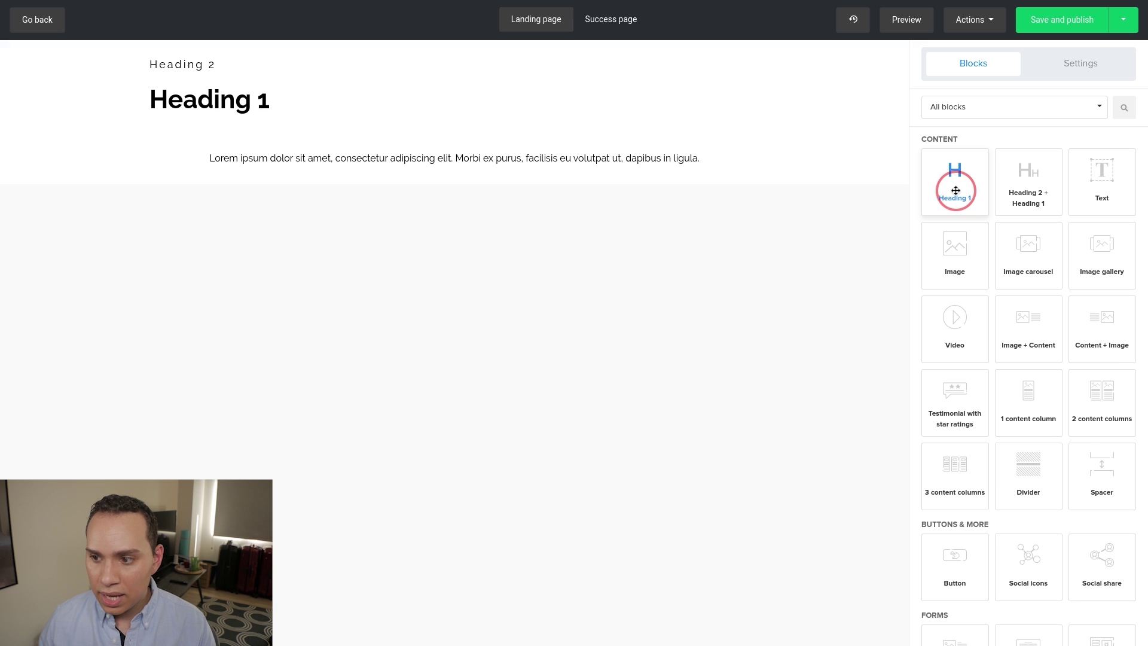
scroll(956, 209, down, 1)
drag(1102, 139, 484, 167)
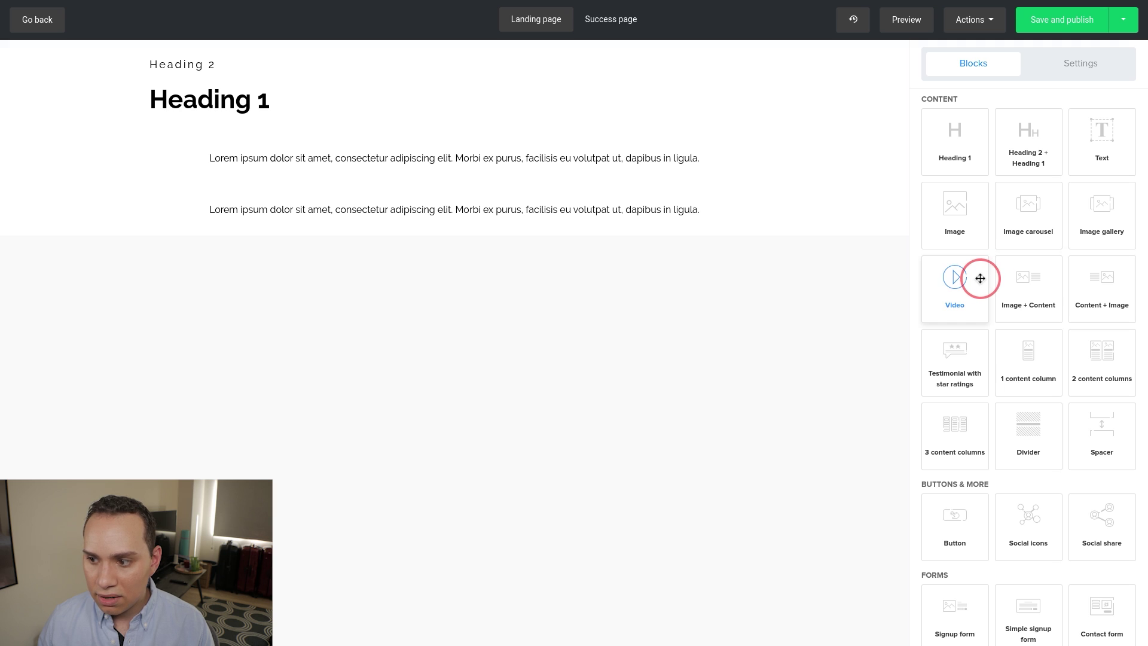
Add a Signup form block beneath the two Text blocks, followed by a Countdown block below the form
scroll(979, 277, down, 3)
scroll(979, 278, down, 3)
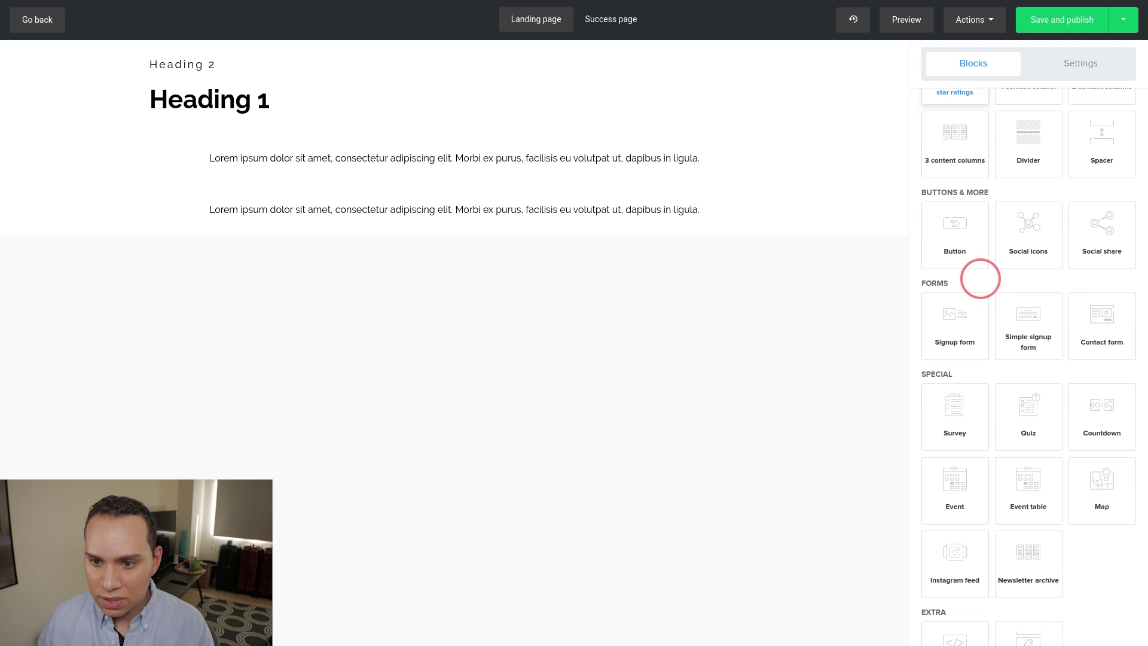
drag(965, 275, 506, 278)
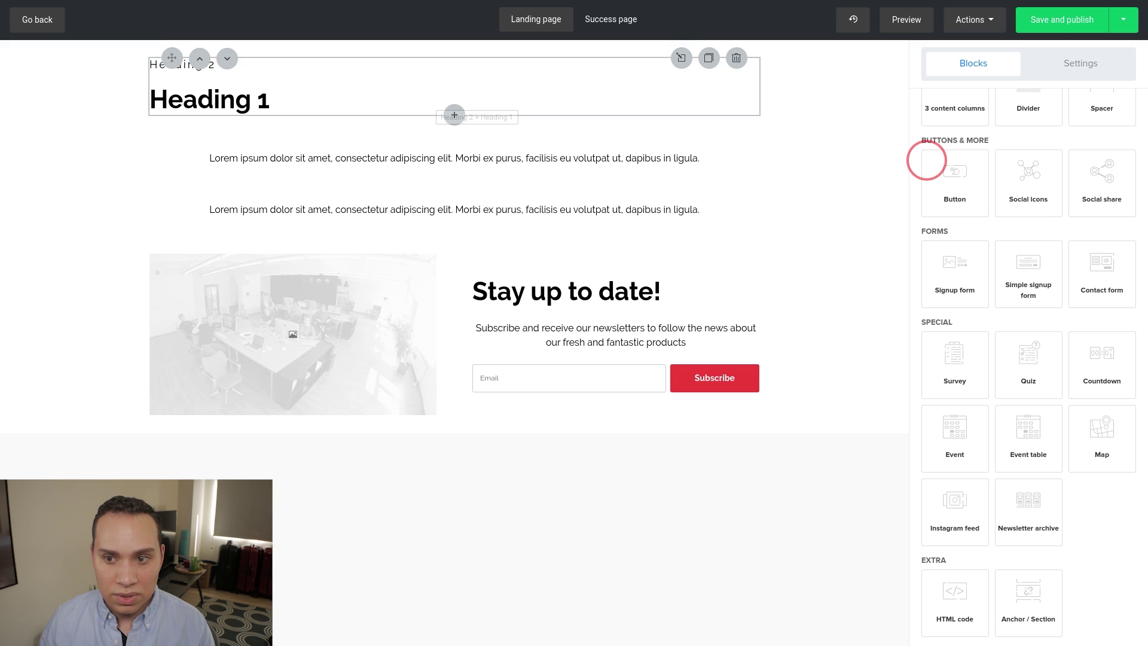
scroll(915, 143, up, 4)
scroll(916, 144, down, 4)
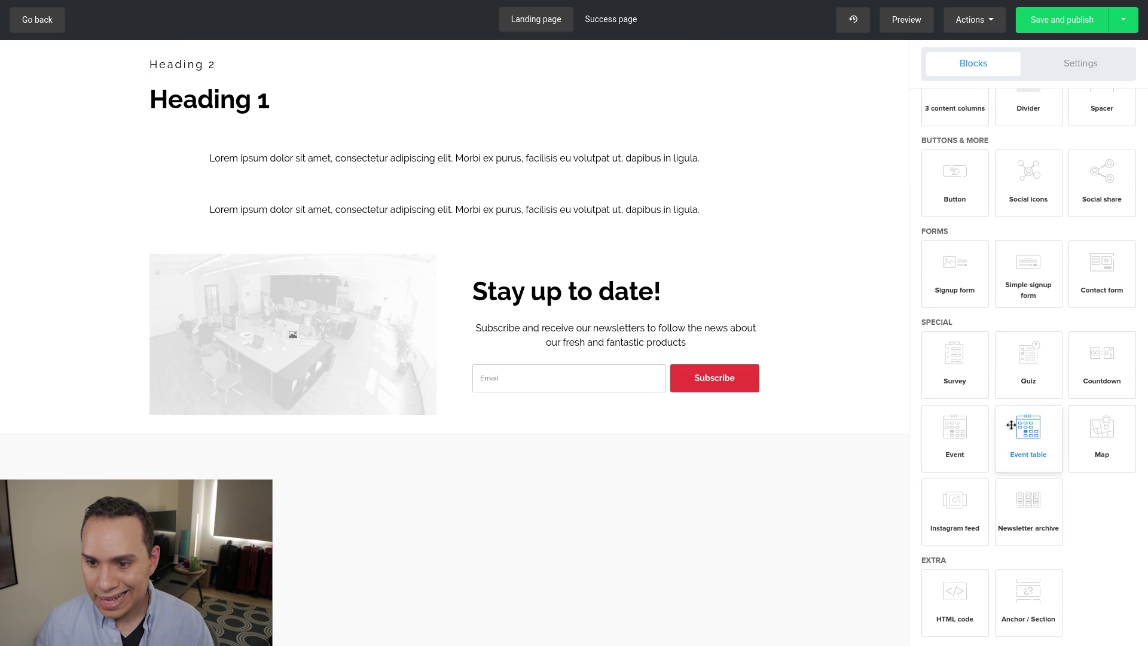
drag(1084, 361, 654, 472)
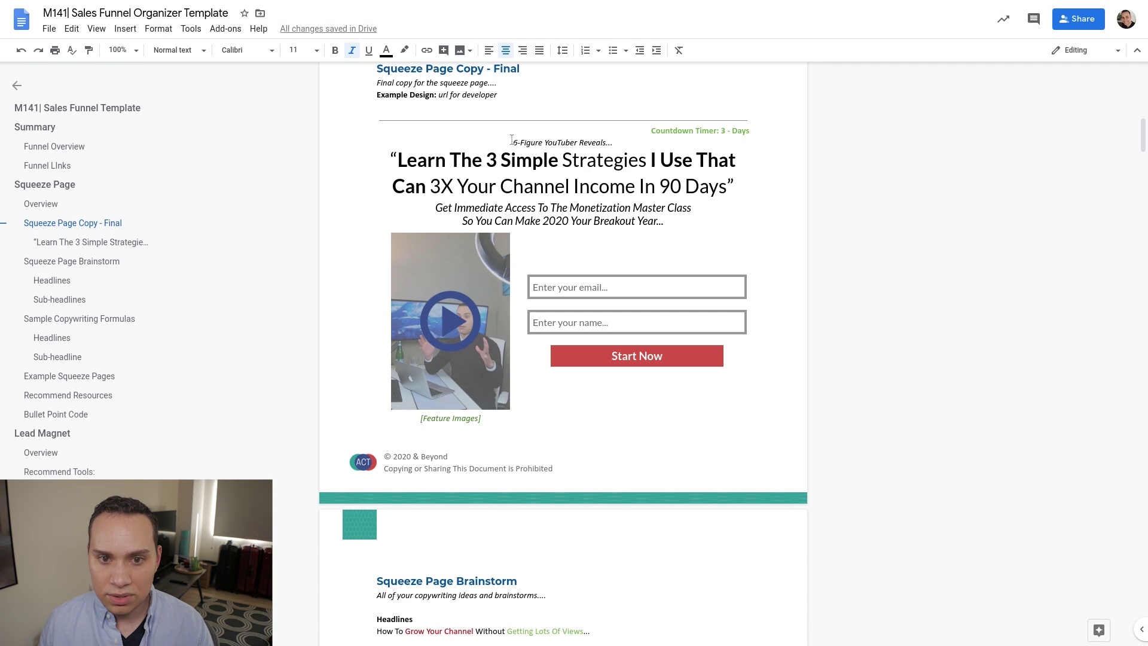
Replace the Heading 2 text with "6-Figure YouTuber Reveals..." copied from the template document, and clear the Heading 1 text
shift+click(512, 140)
key(ctrl+c)
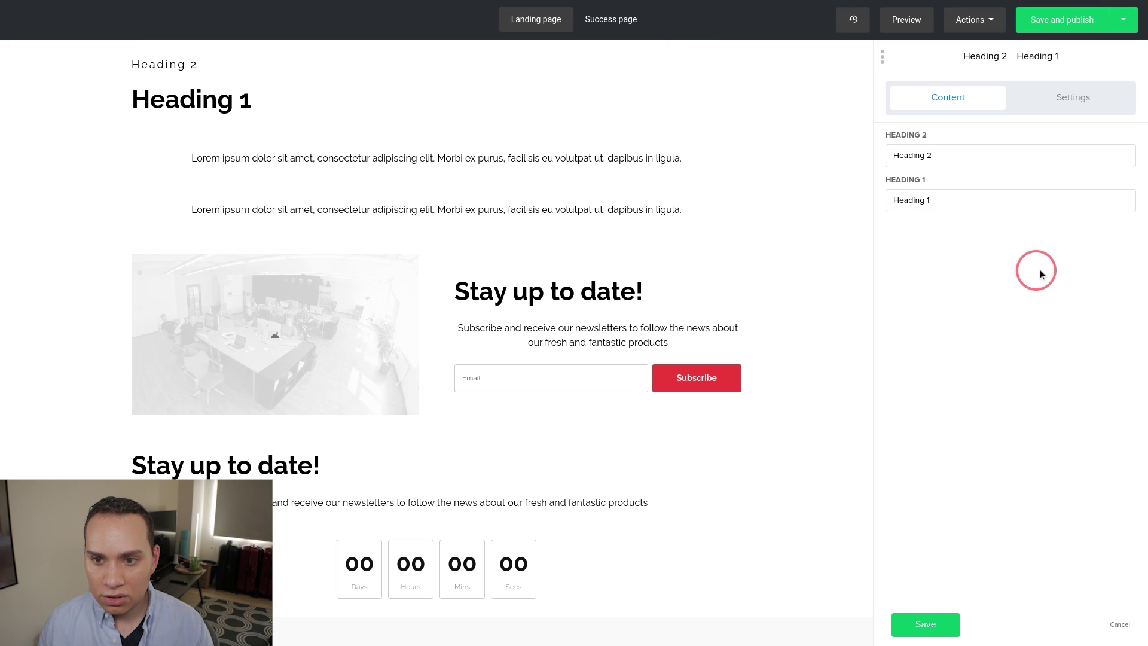
click(985, 156)
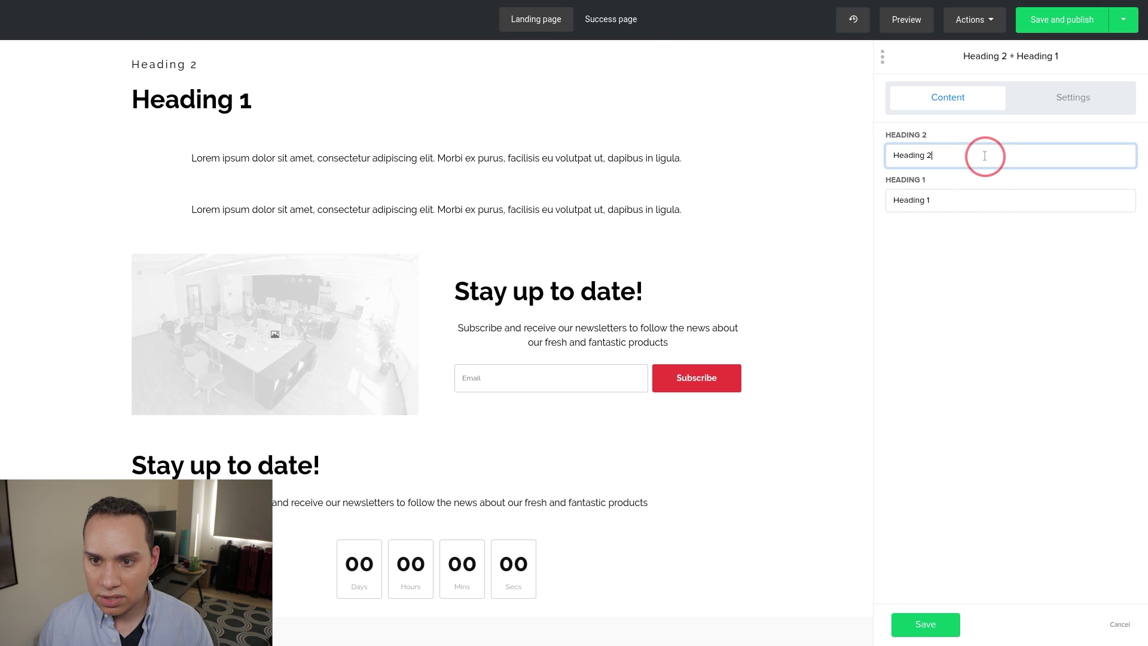
key(ctrl+a)
key(ctrl+v)
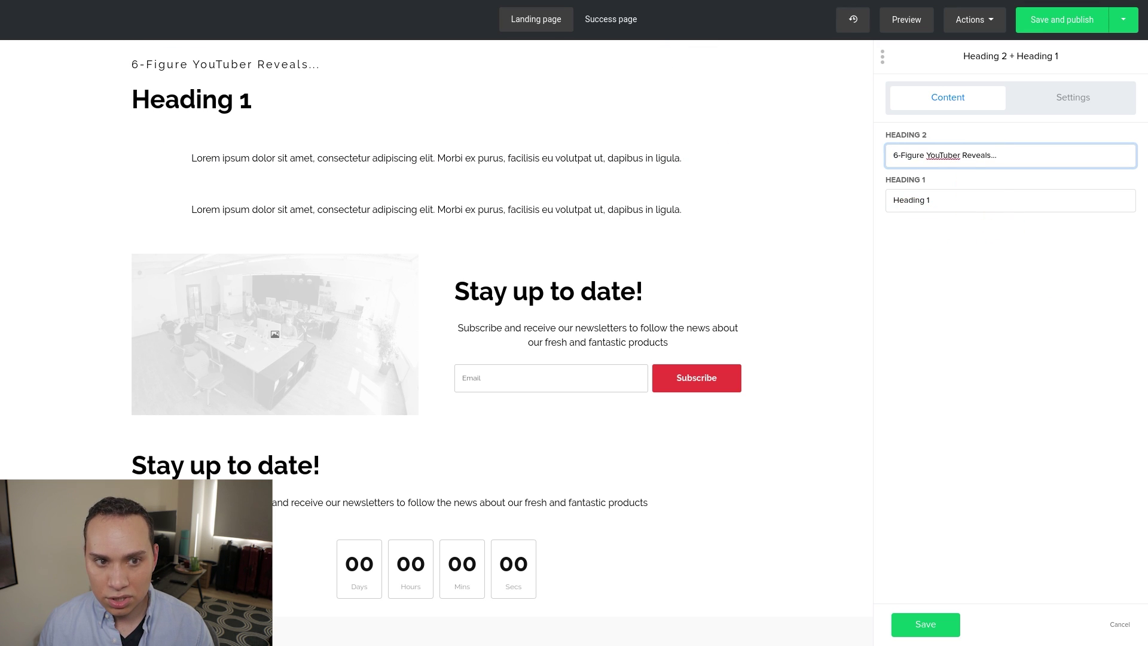
click(956, 199)
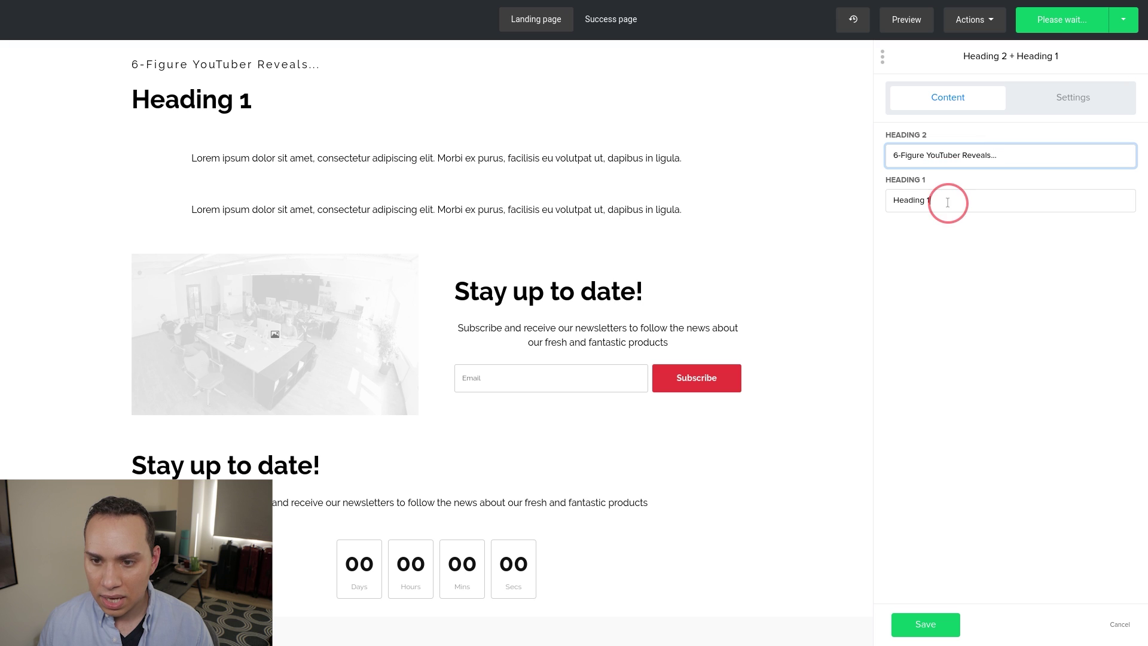
key(ctrl+a)
key(BackSpace)
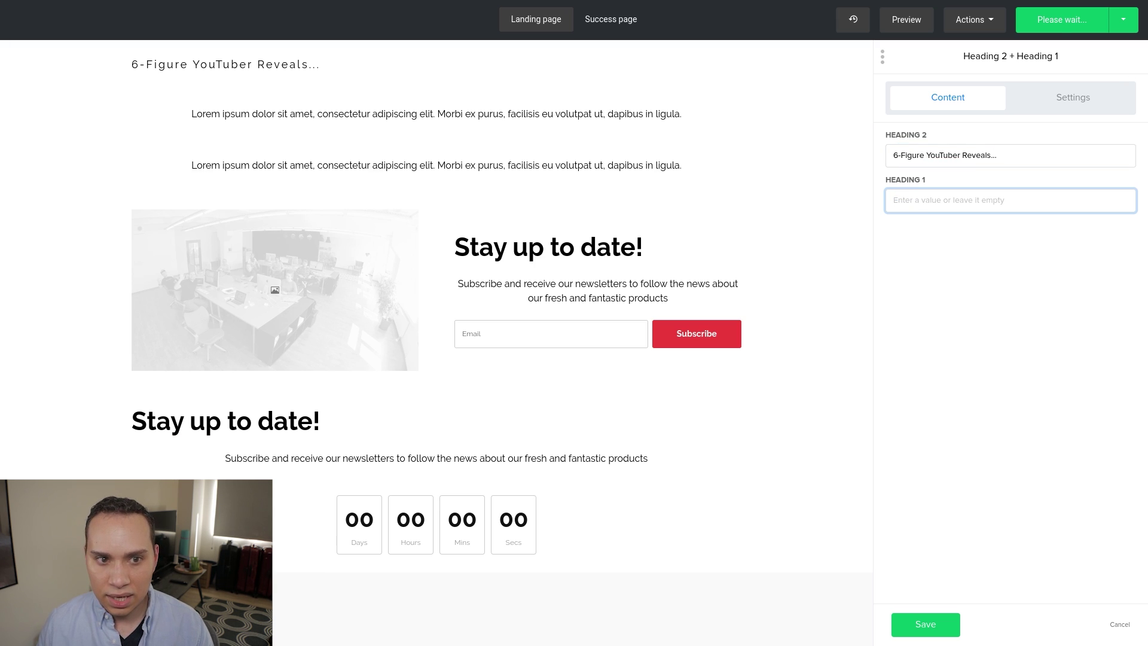
Give the heading block Medium content width and minimum bottom spacing, with Heading 2 centered in Roboto
click(1070, 100)
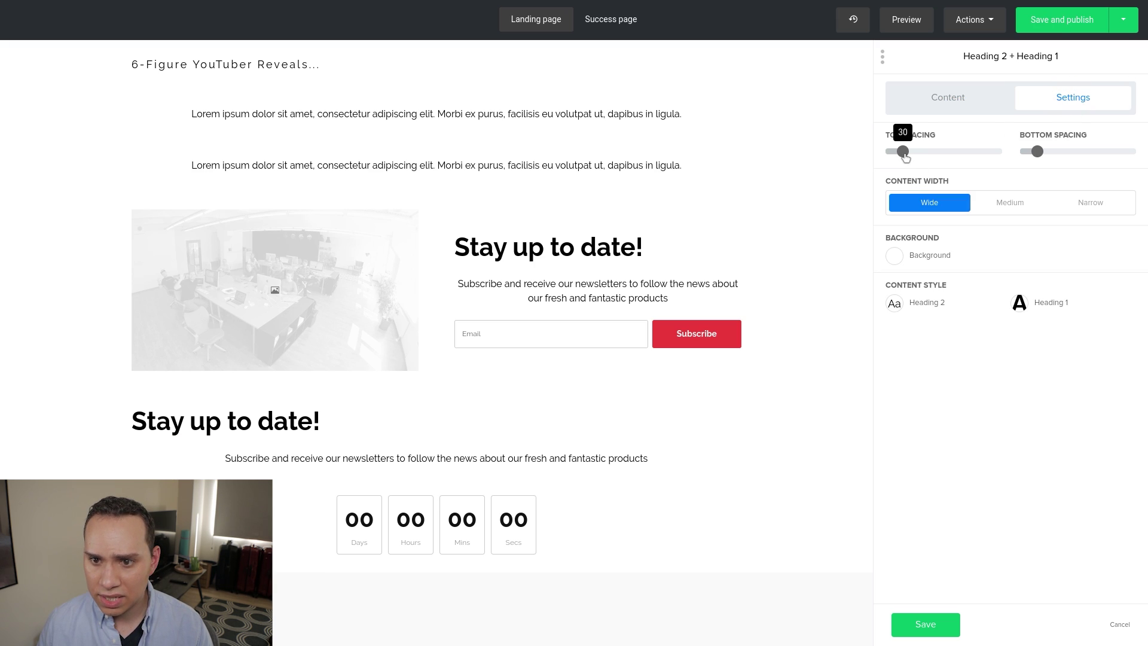
click(1010, 204)
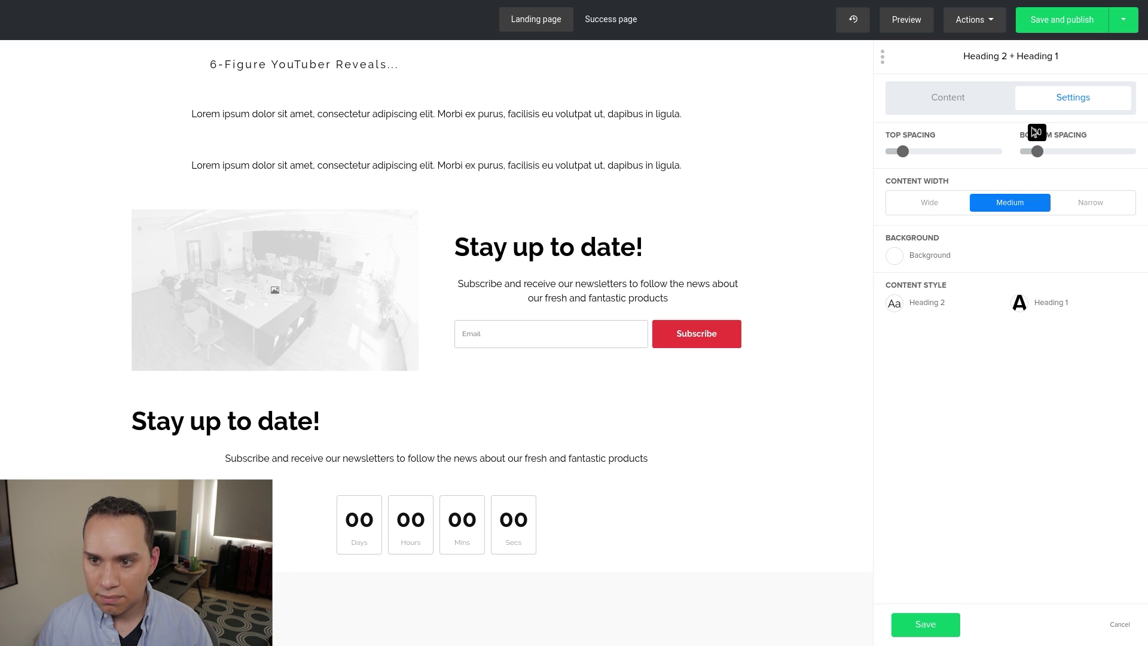
click(902, 305)
click(835, 257)
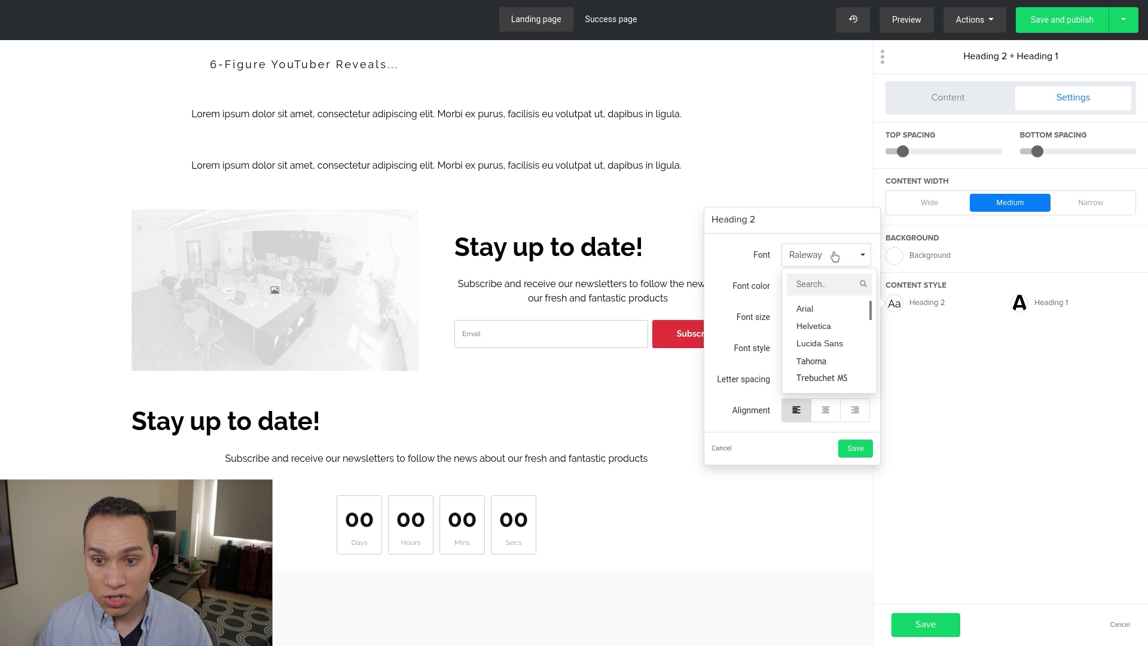
scroll(824, 336, down, 5)
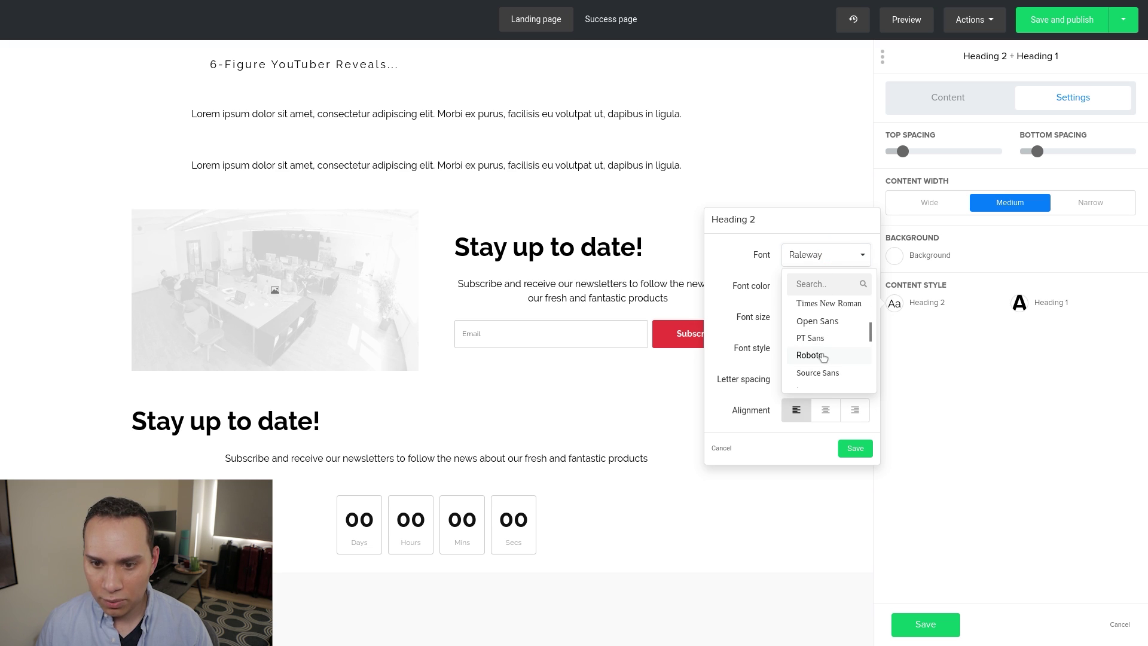
click(824, 357)
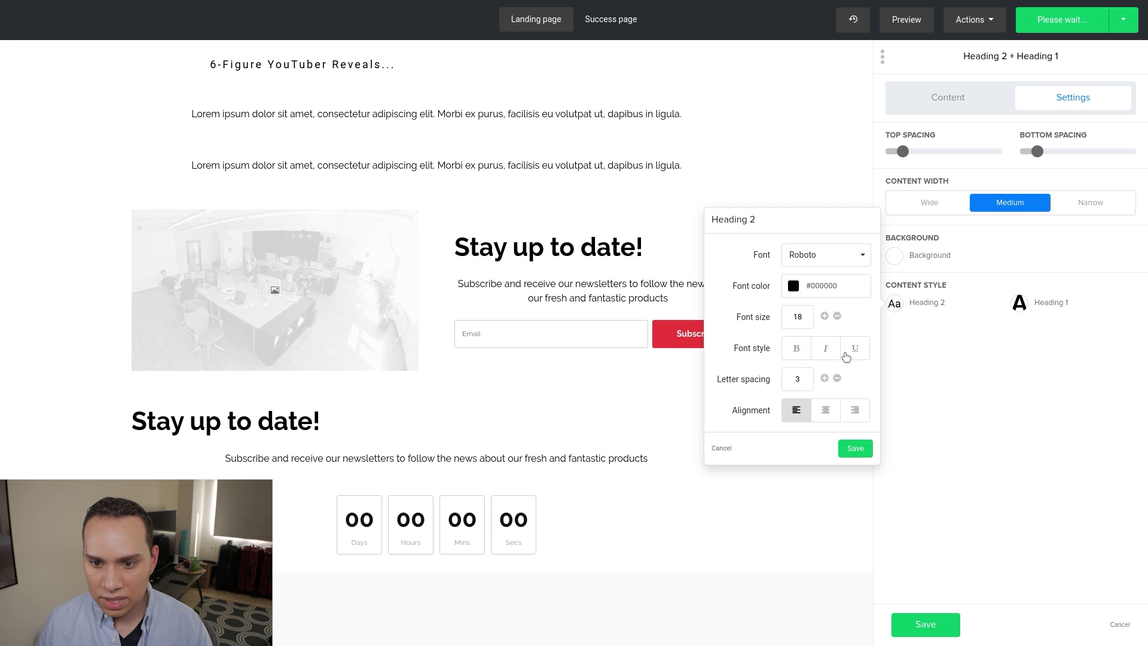
click(825, 410)
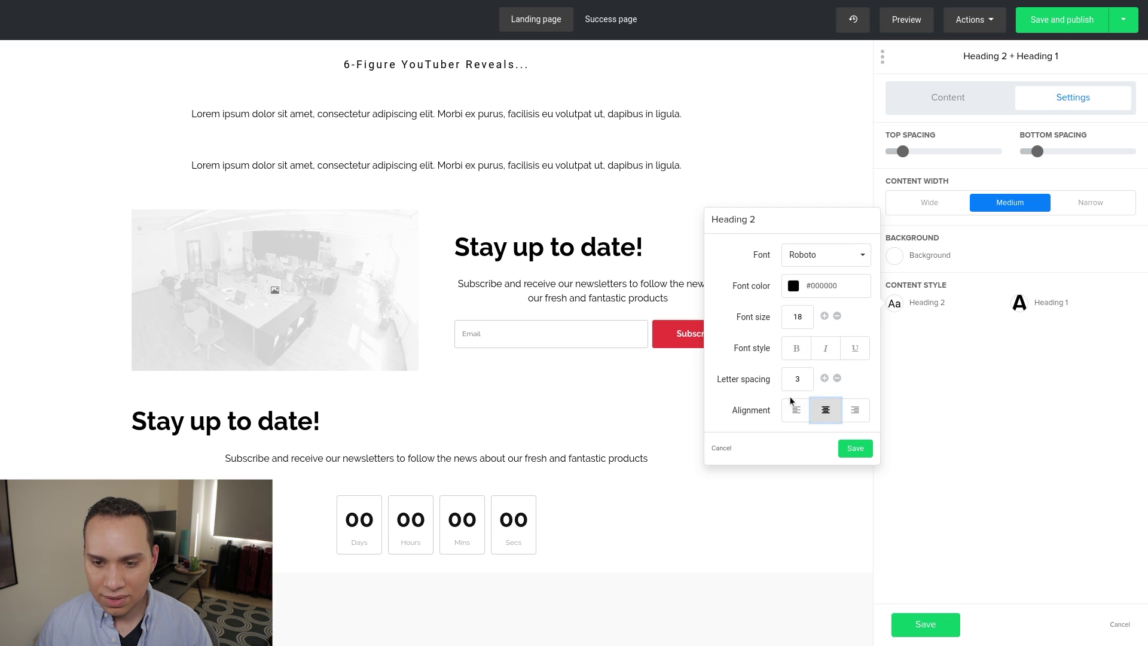
click(855, 448)
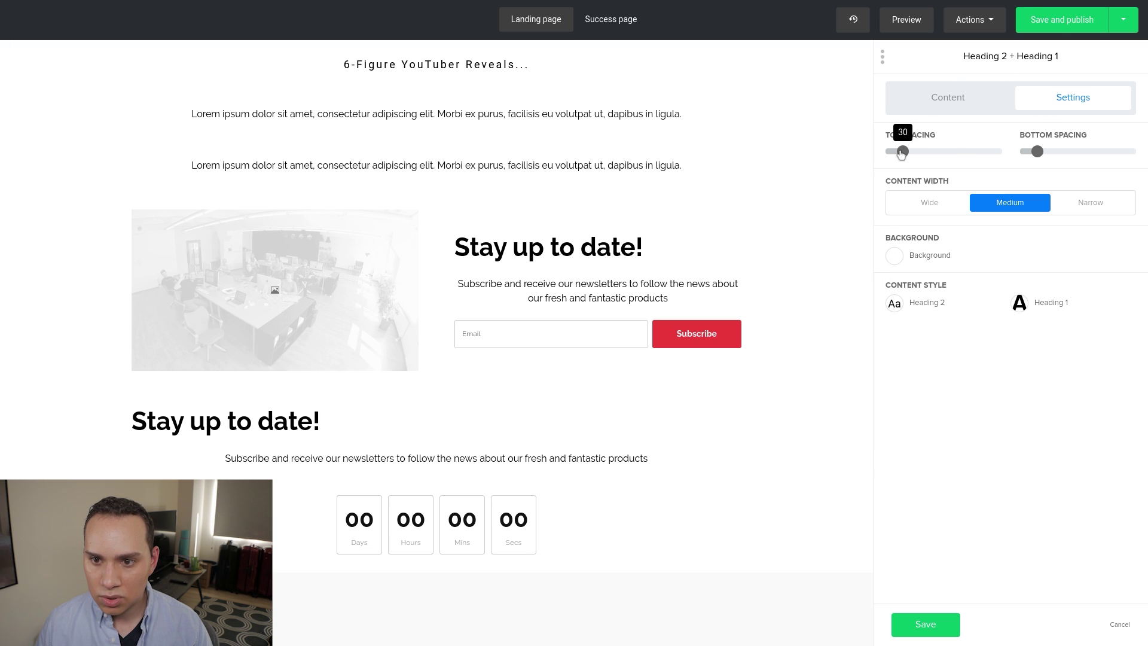
drag(1039, 152, 1025, 151)
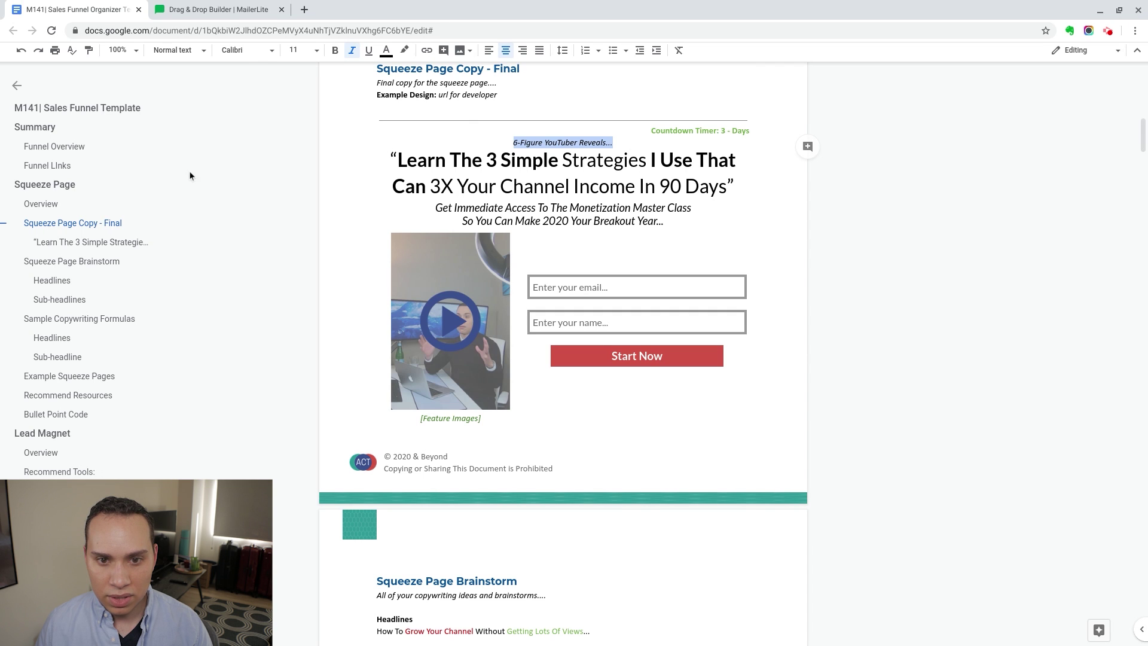
Replace the first Text block's content with "Learn The 3 Simple Strategies I Use That Can 3X Your Channel Income In 90 Days" from the template document
click(399, 157)
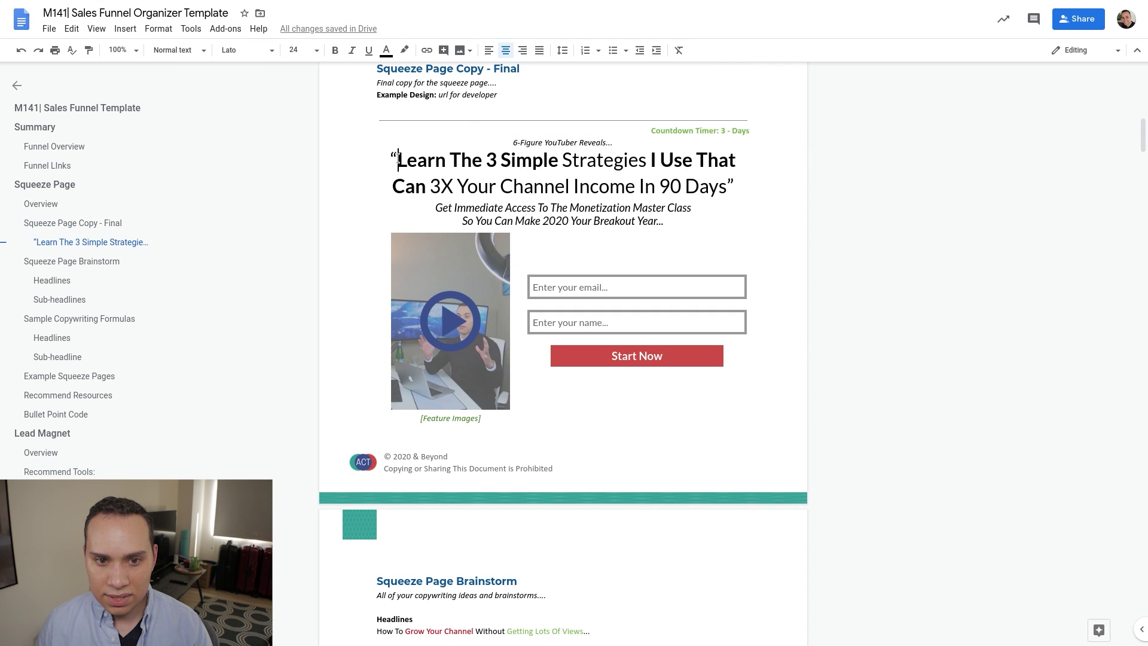
shift+click(729, 189)
key(ctrl+c)
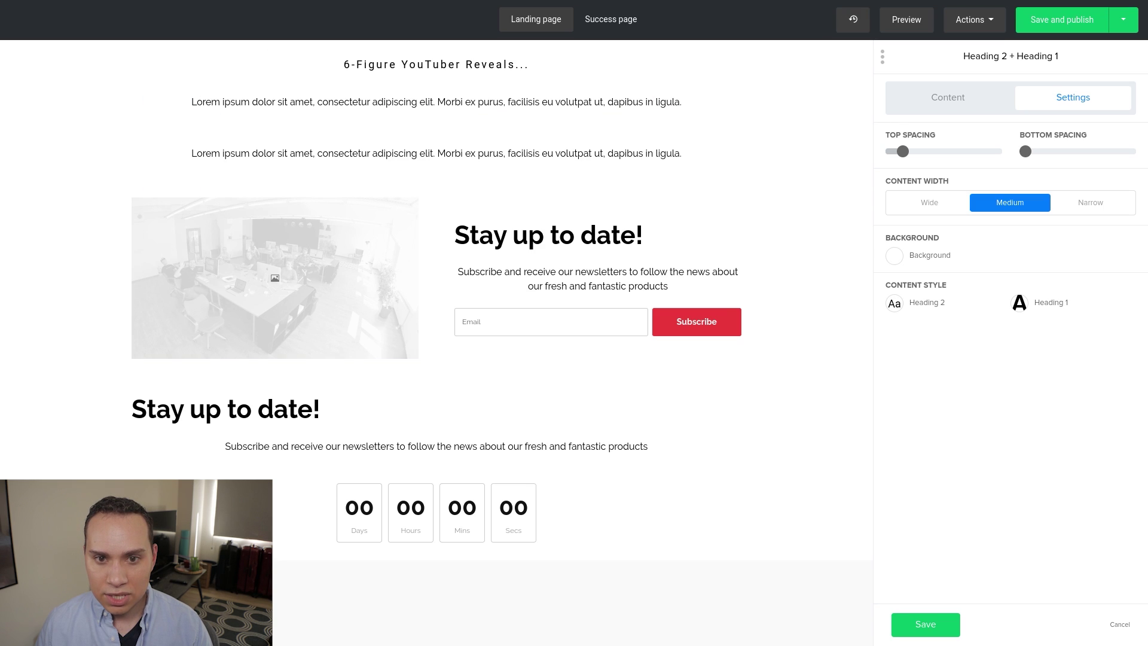
click(370, 101)
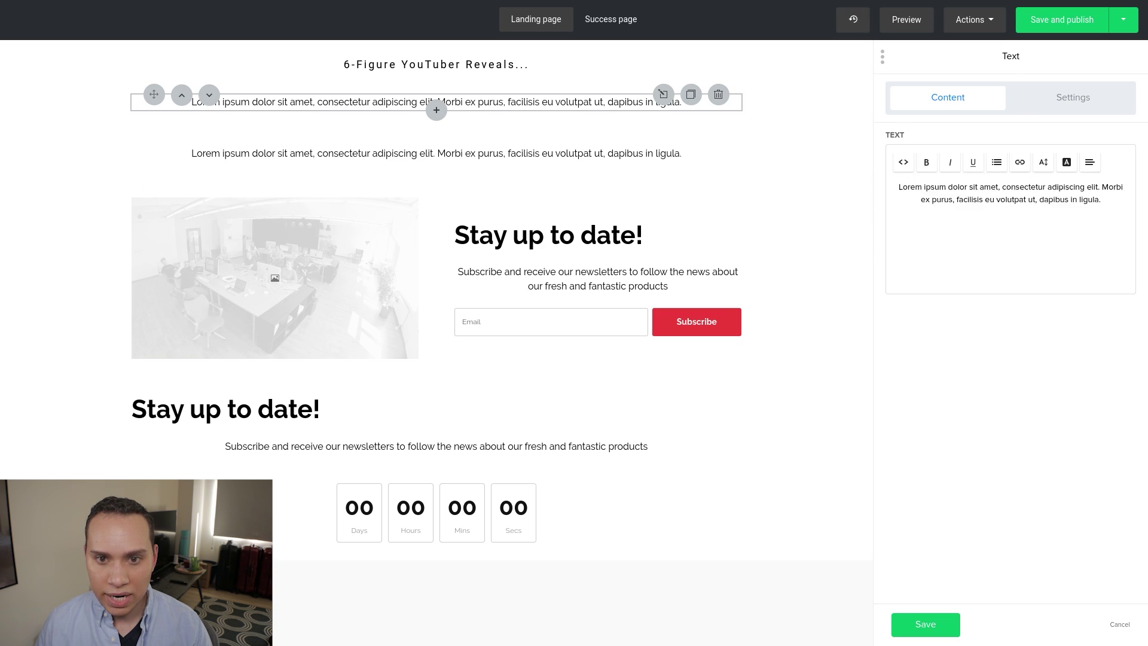
click(985, 204)
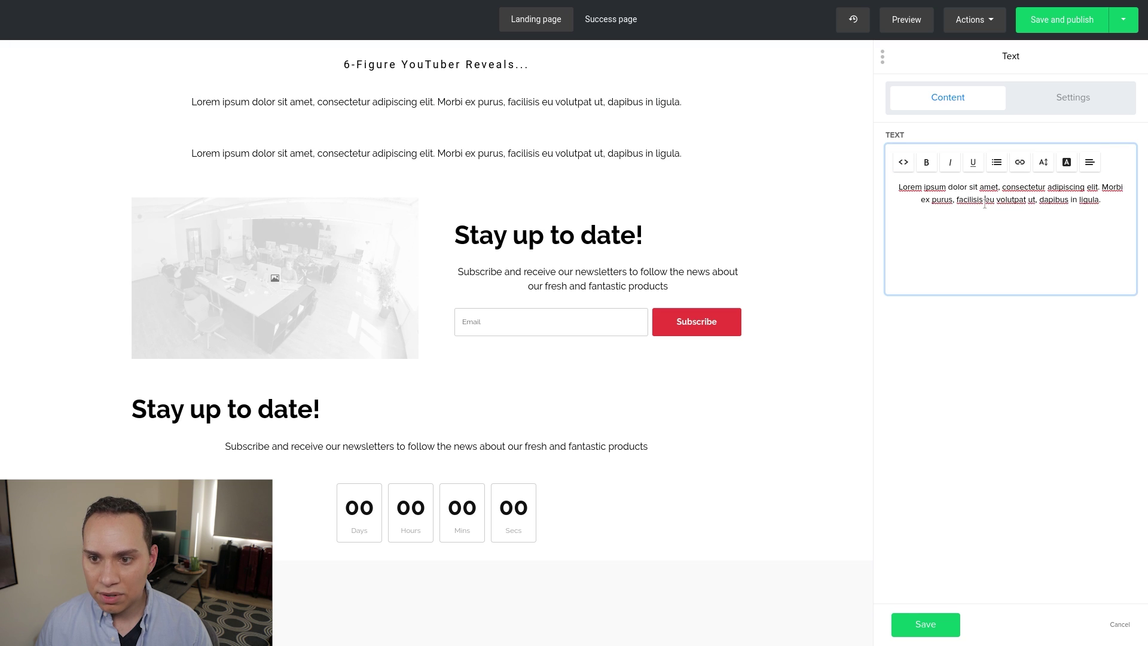
key(ctrl+a)
key(ctrl+v)
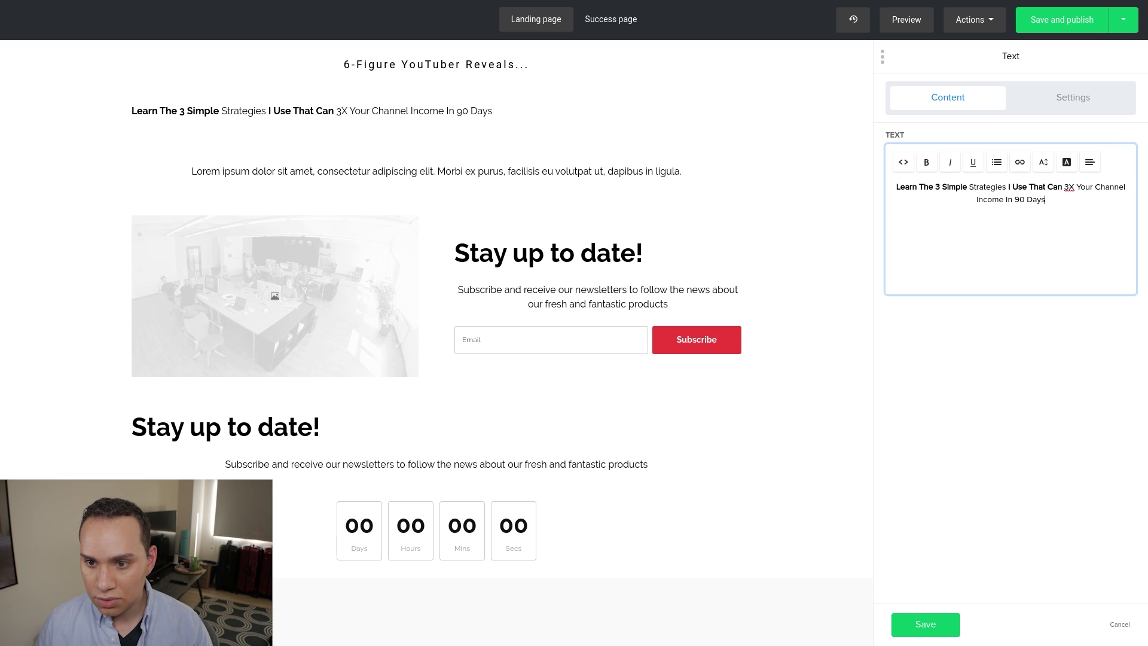
key(ctrl+s)
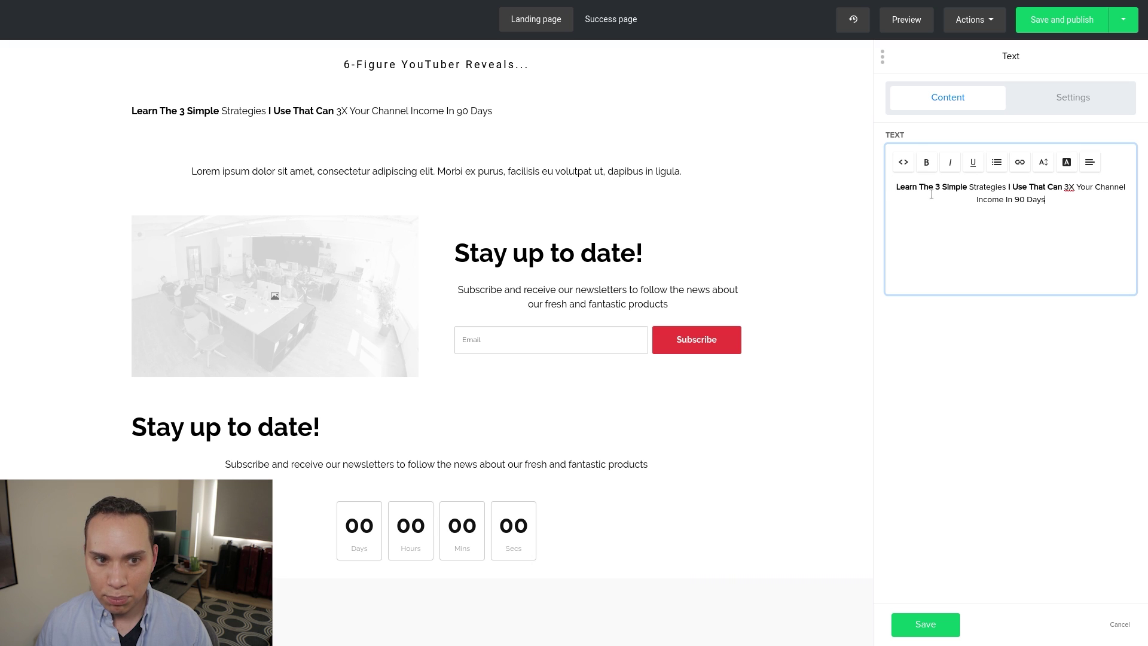
Center-align the whole headline in the first Text block
triple_click(897, 187)
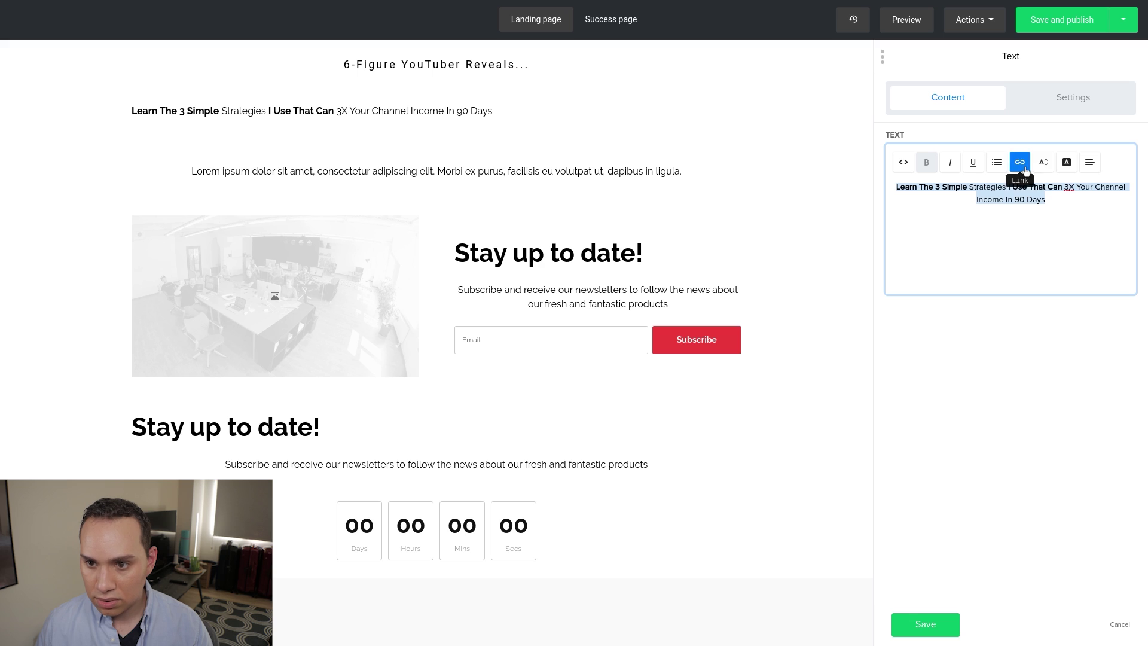
click(1092, 164)
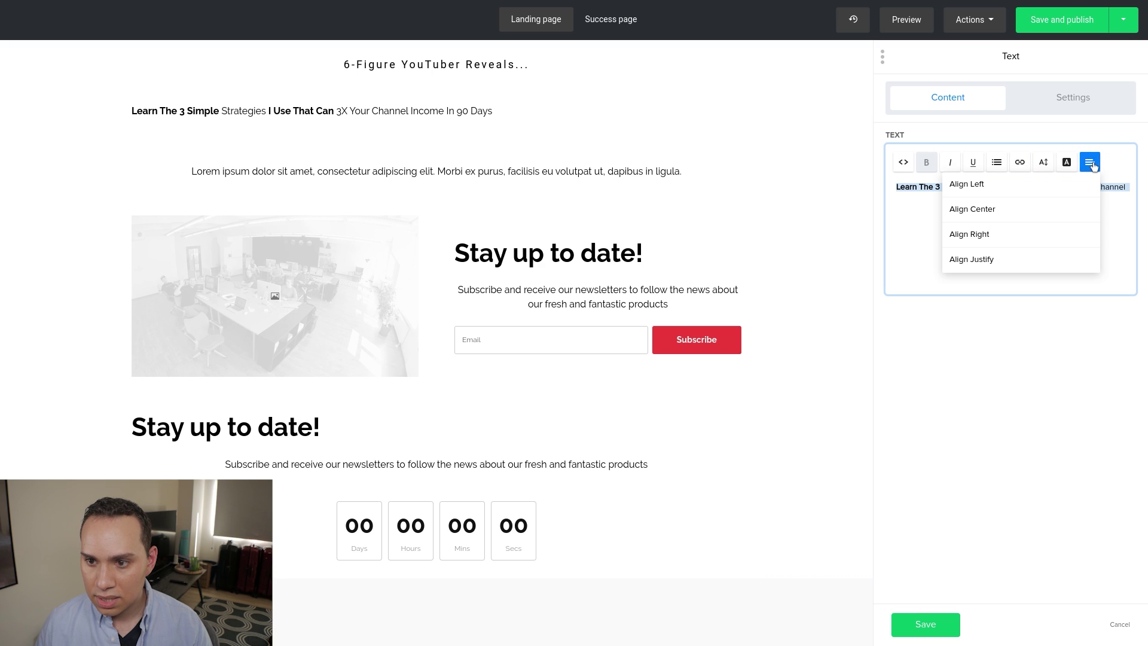
click(1000, 213)
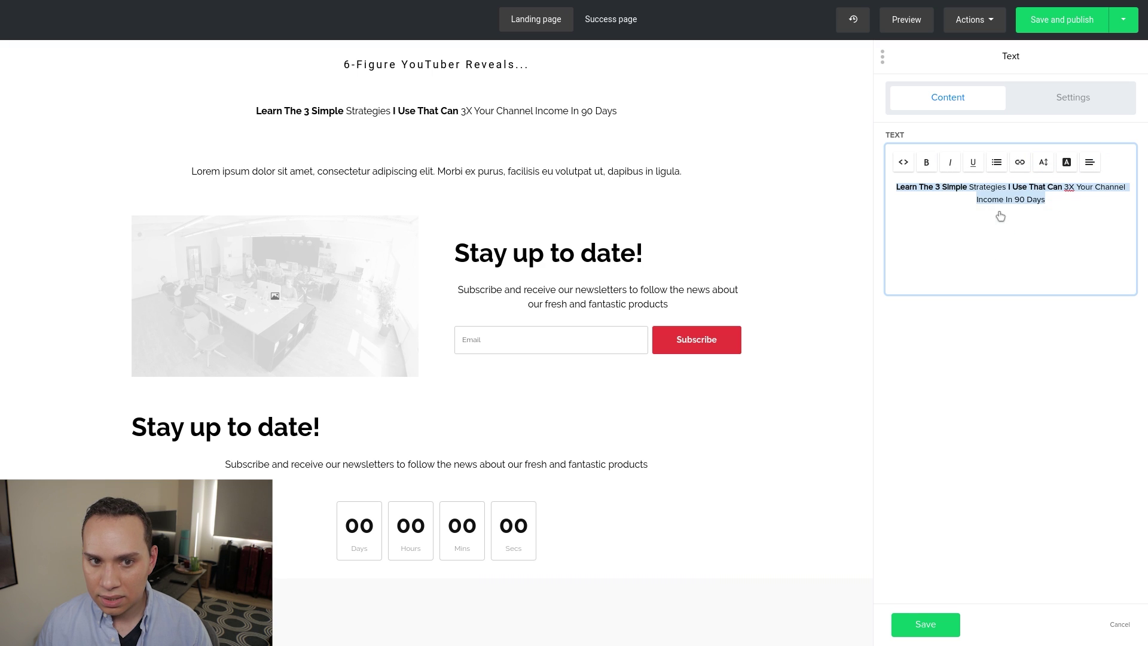
click(1054, 204)
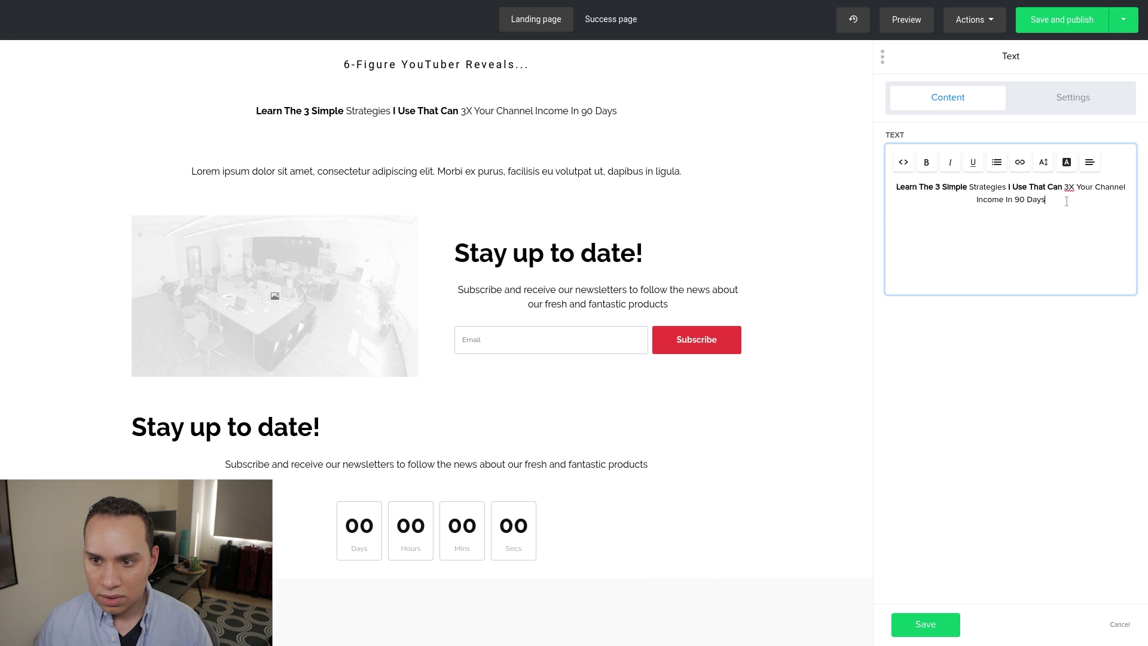
Try to break the headline onto a second line before "3X", and restore it to one paragraph
click(1066, 187)
key(Return)
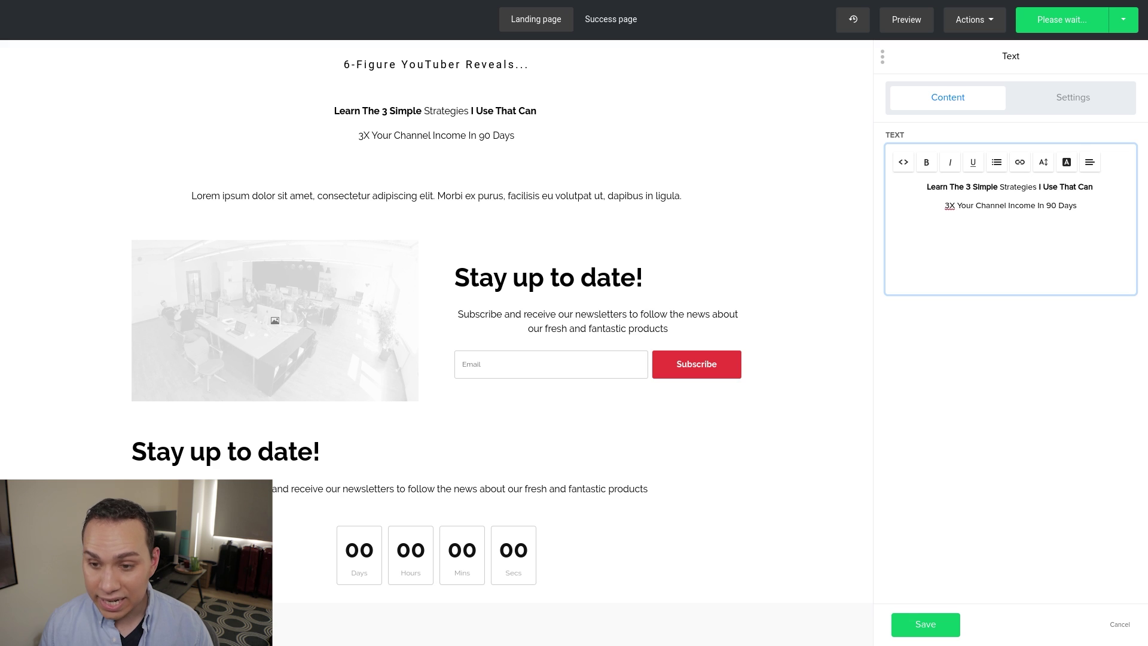
key(BackSpace)
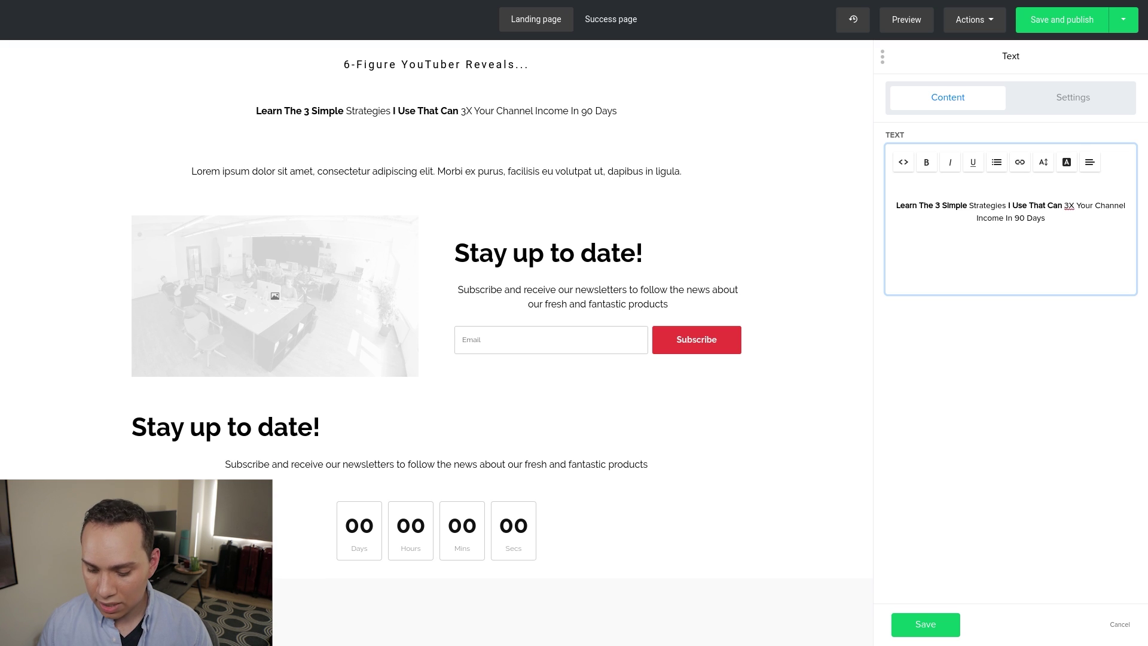
key(BackSpace)
key(BackSpace)
text(L)
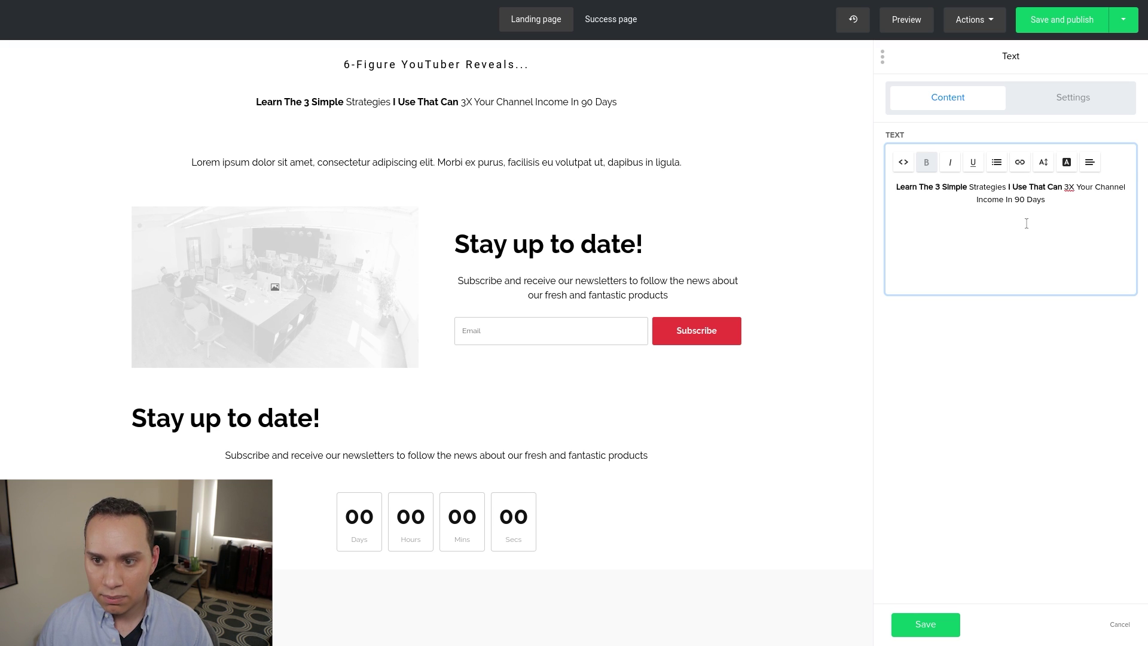
Minimise the top spacing of the headline Text block and set its text font to Roboto
click(1073, 100)
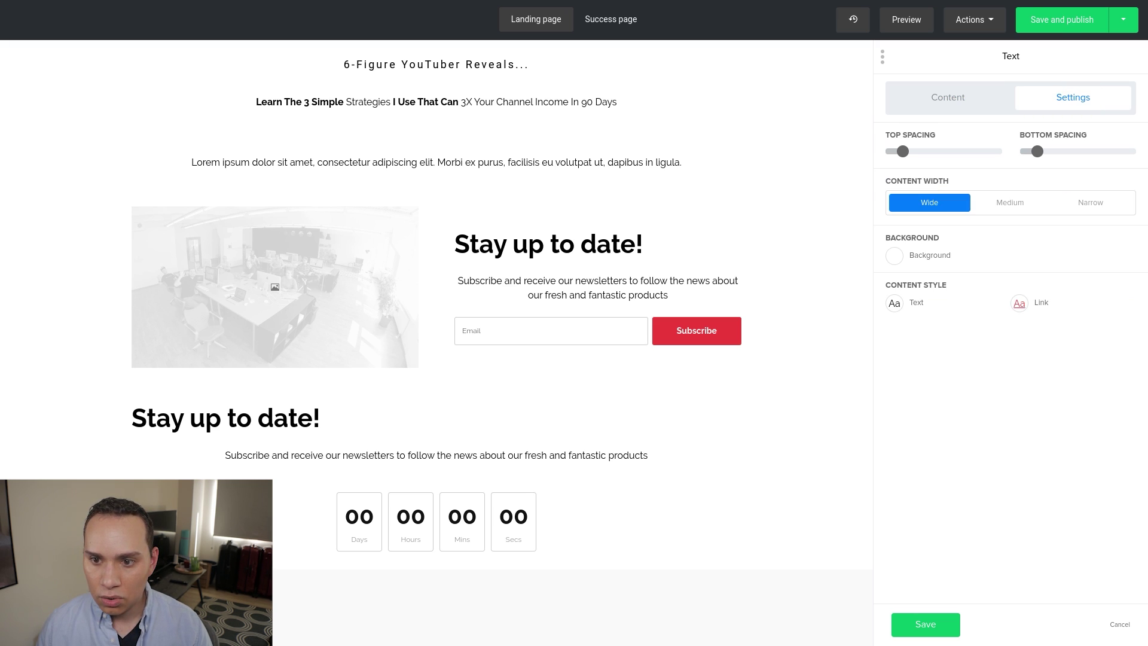
drag(903, 152, 893, 155)
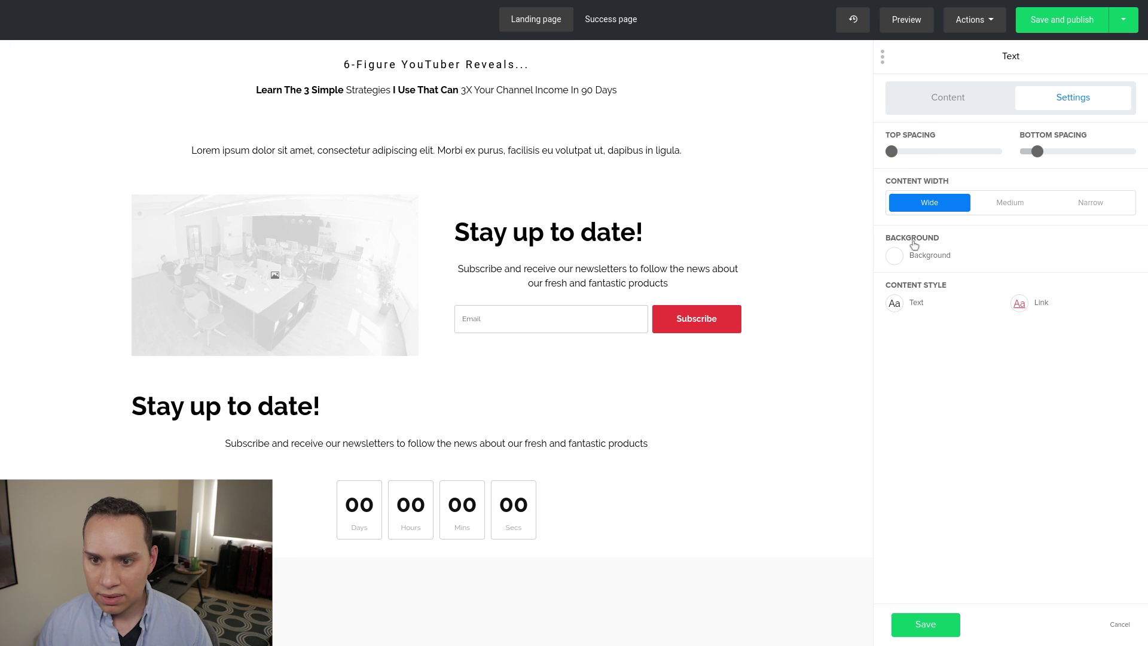
click(894, 304)
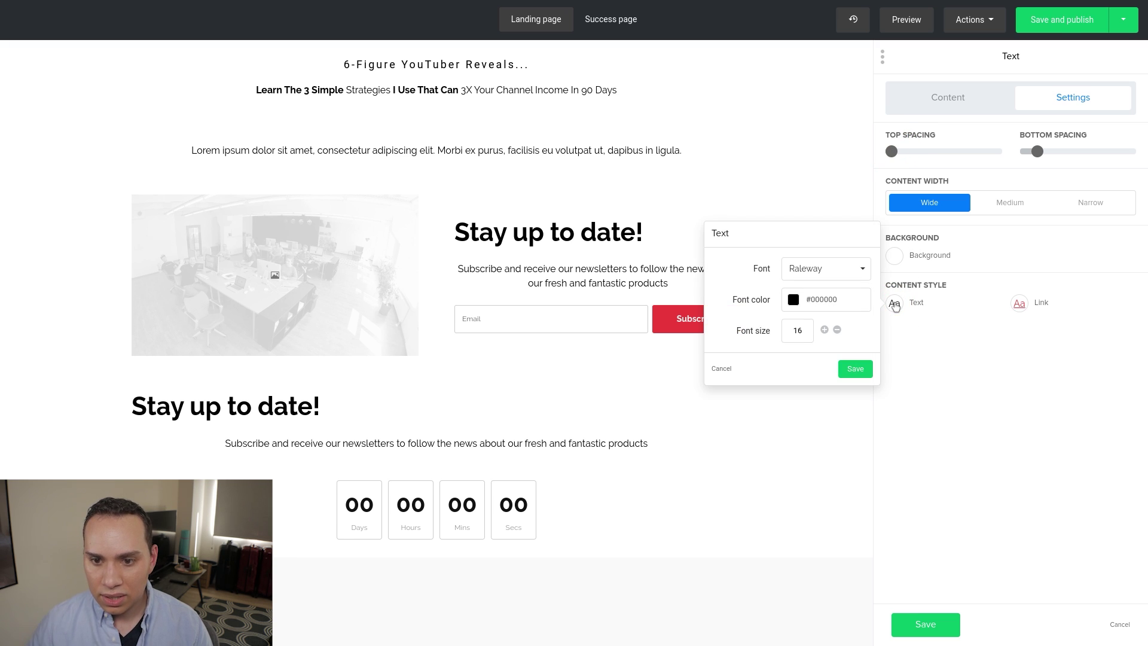
click(814, 274)
scroll(838, 350, down, 3)
scroll(838, 350, down, 3)
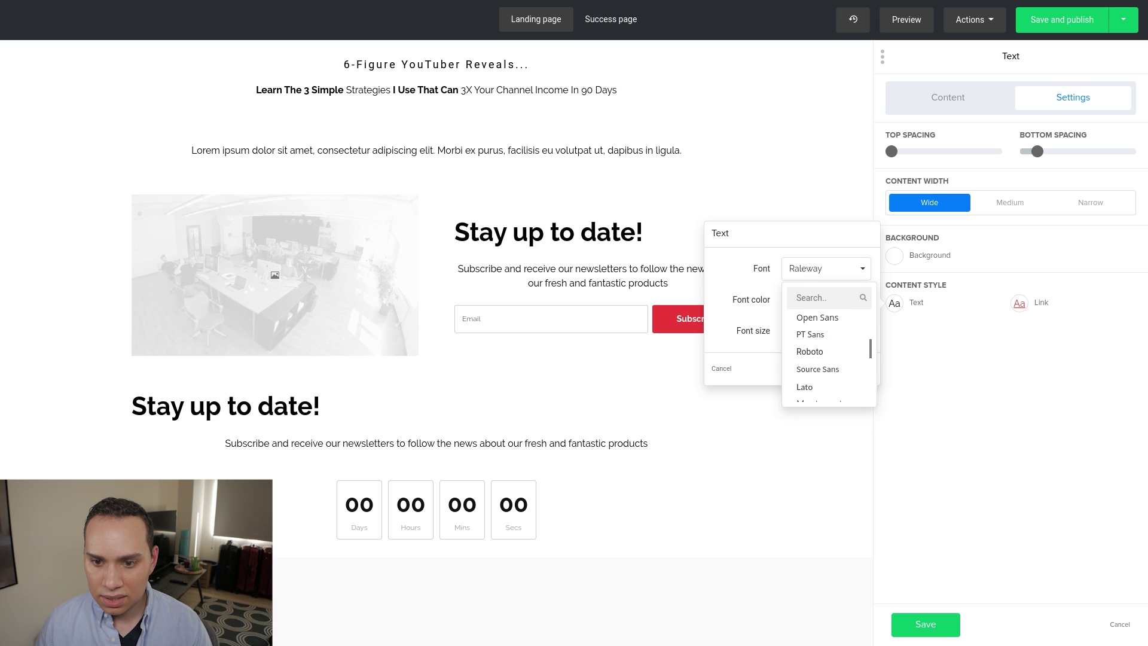
click(811, 354)
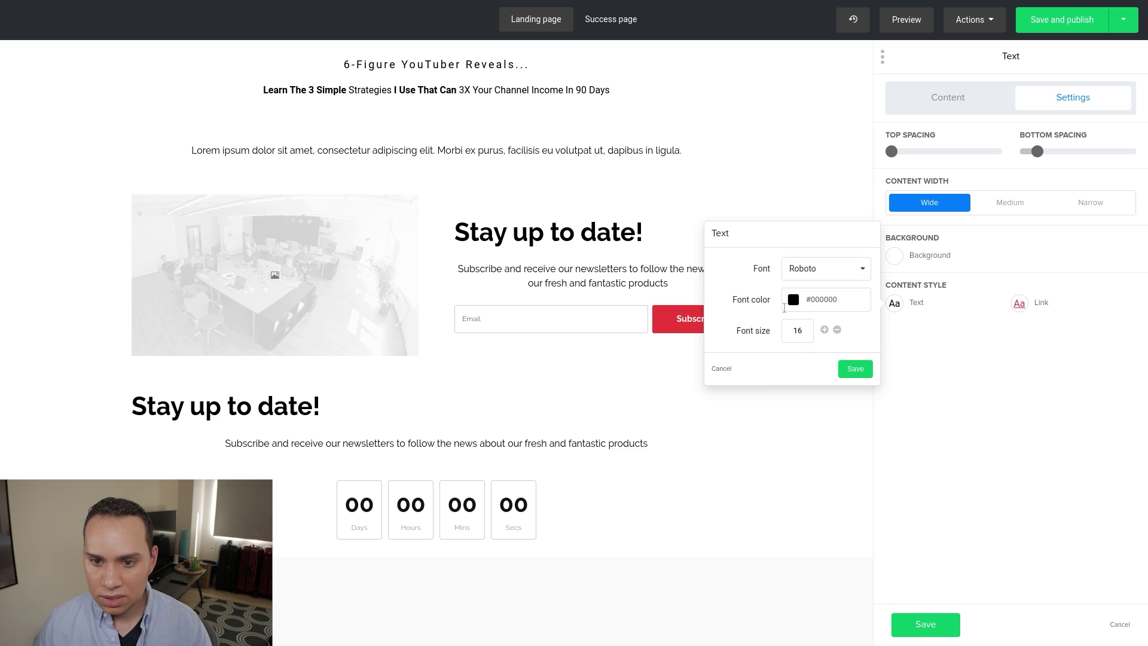
Set the headline text's font color to white (#ffffff)
click(793, 305)
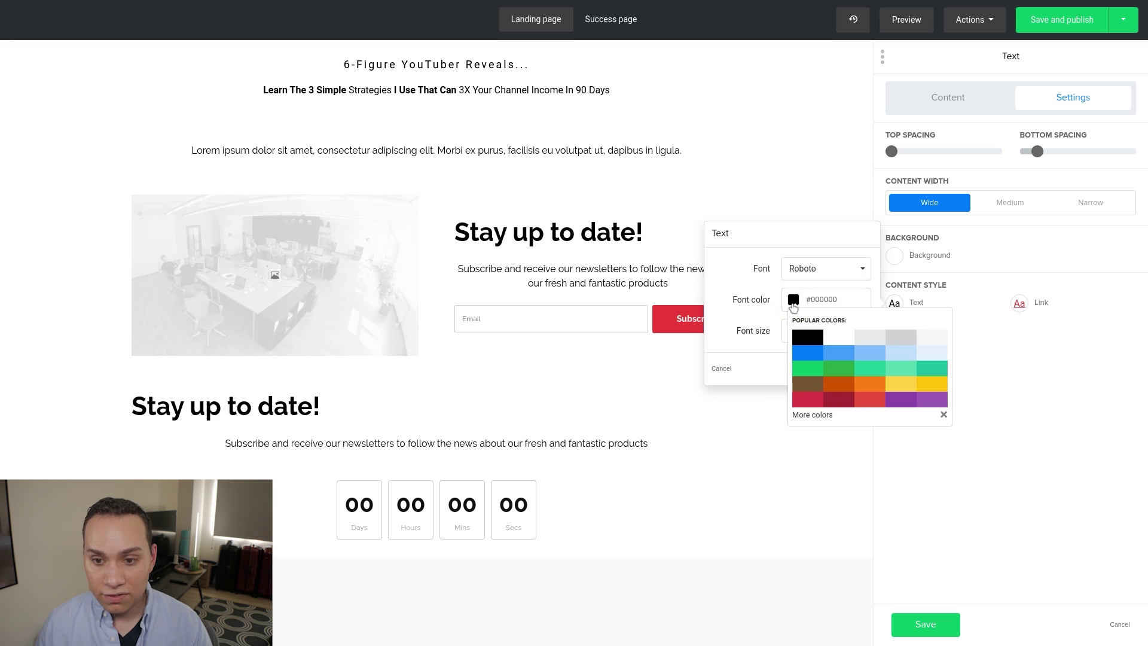
click(842, 373)
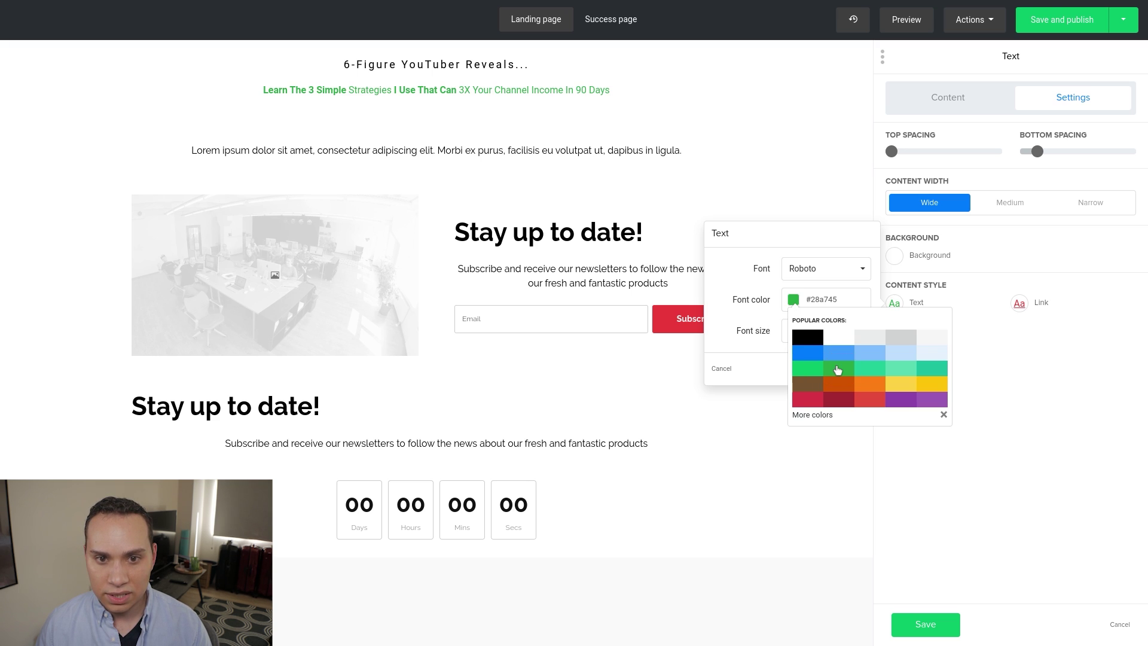
click(800, 338)
click(836, 338)
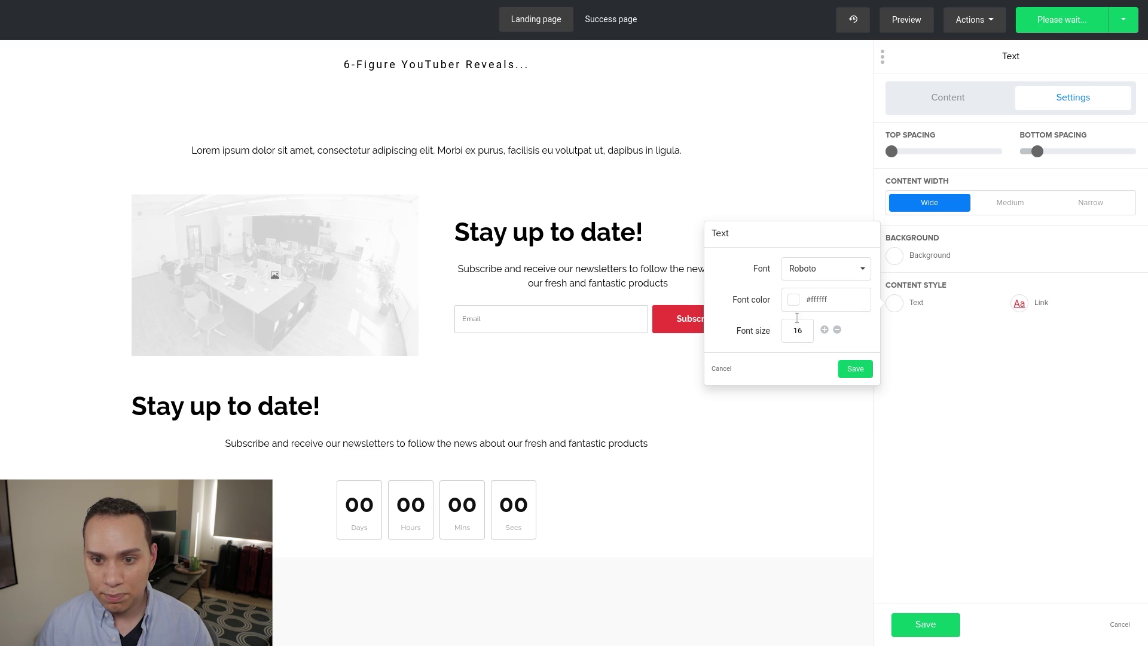
Enlarge the headline's font size beyond 25 and save the Text block with Medium content width
click(825, 330)
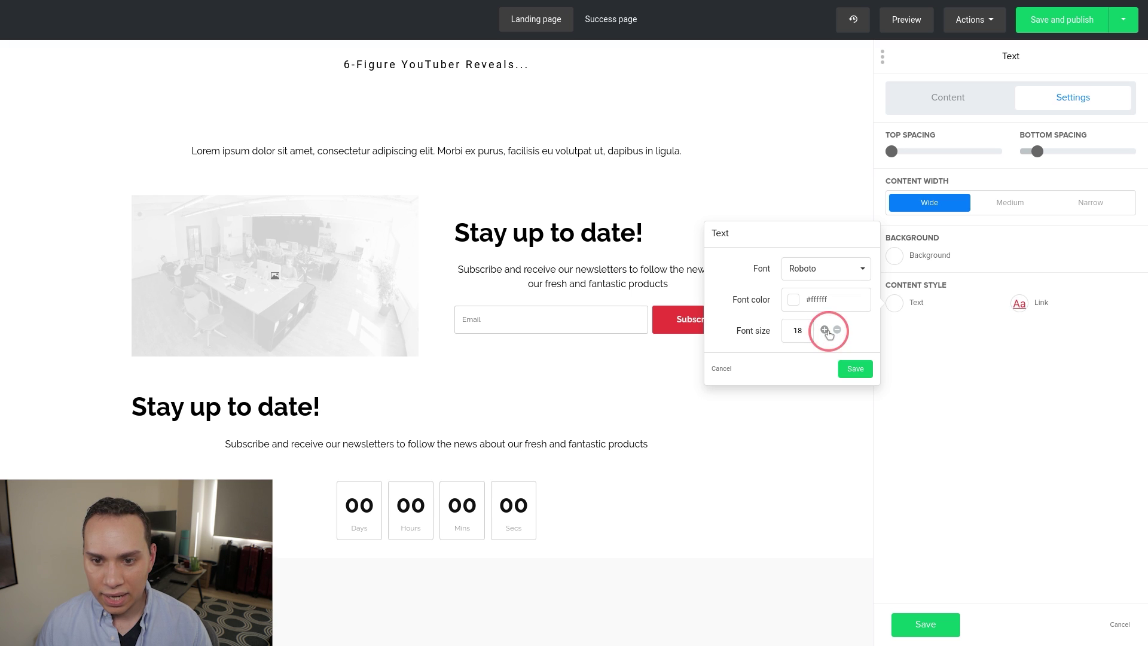
click(824, 330)
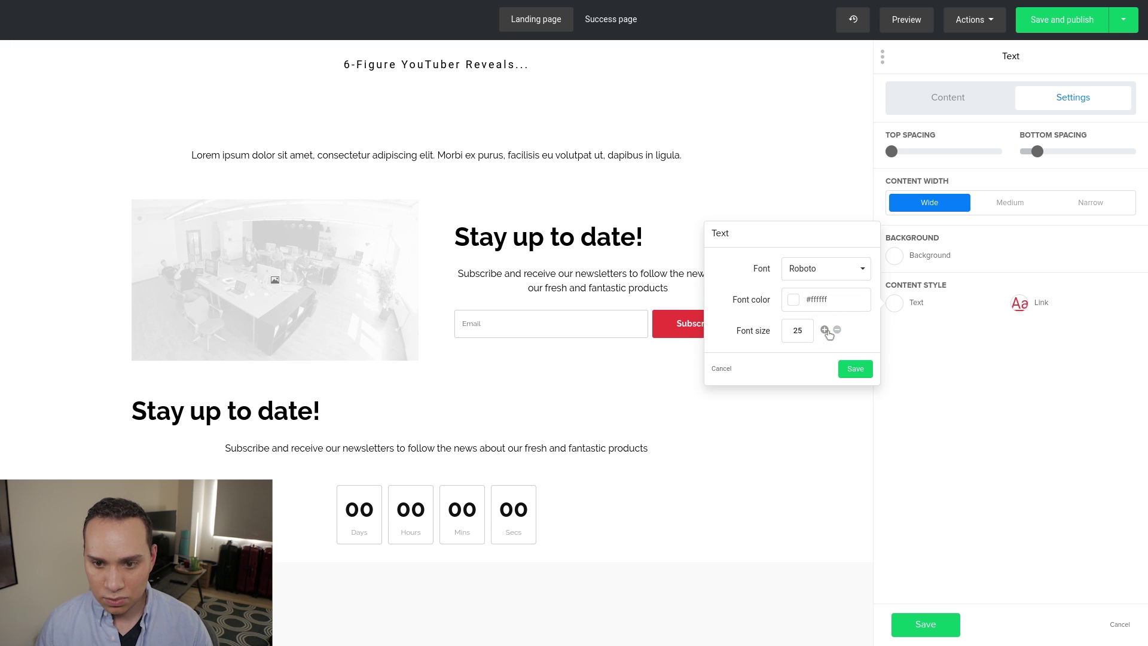
click(825, 331)
click(857, 367)
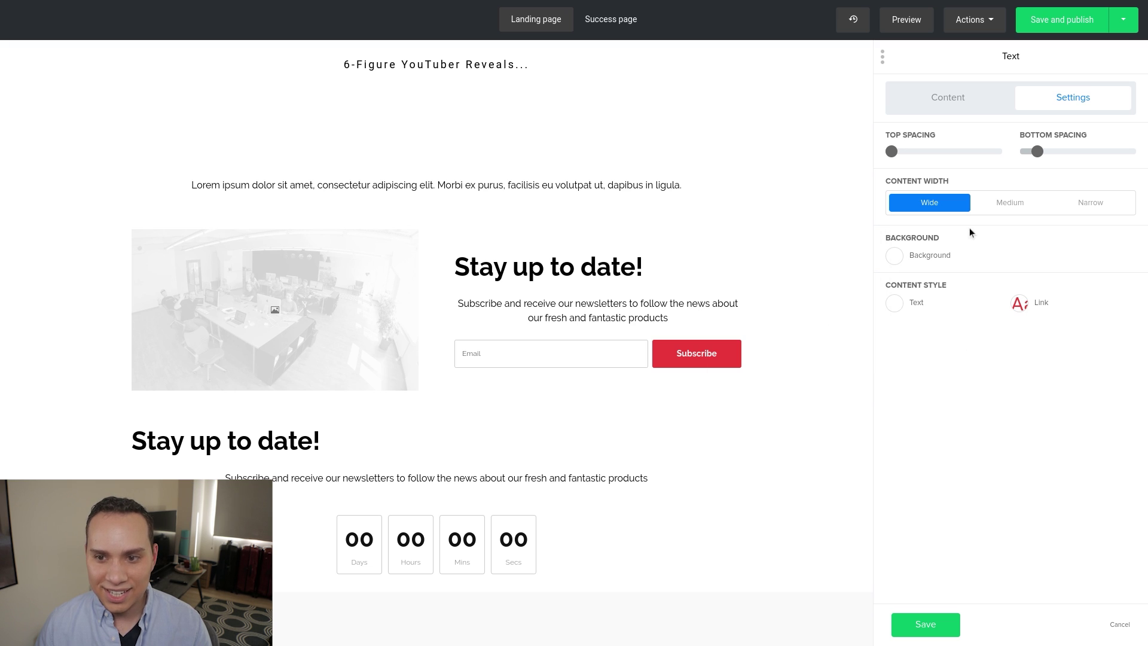
click(1010, 206)
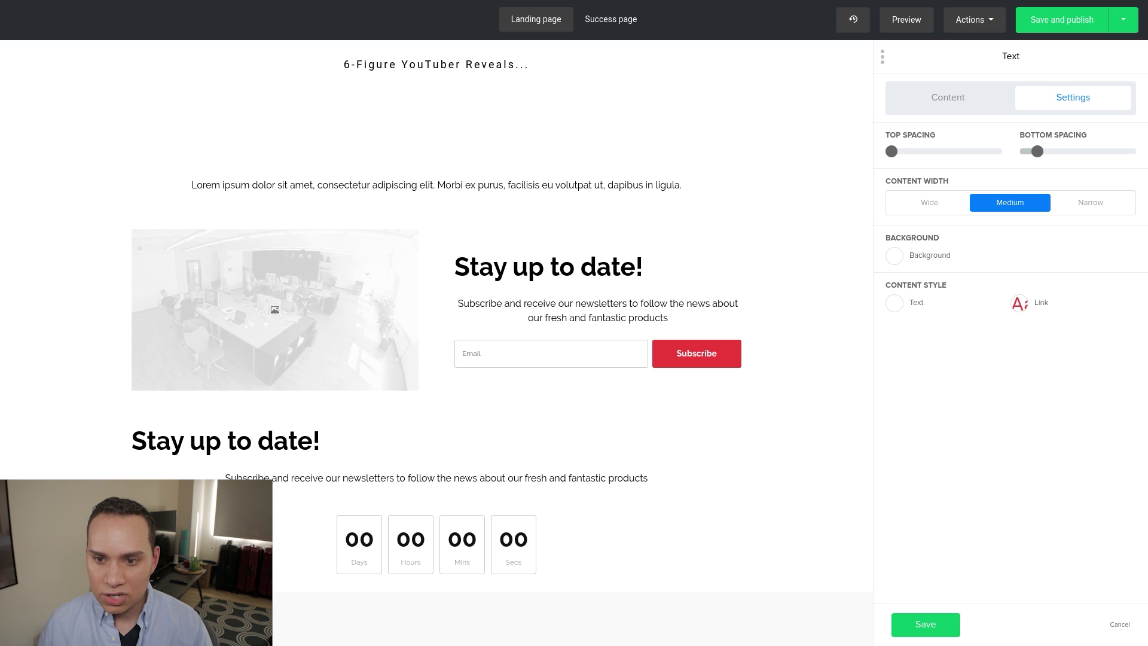
click(931, 631)
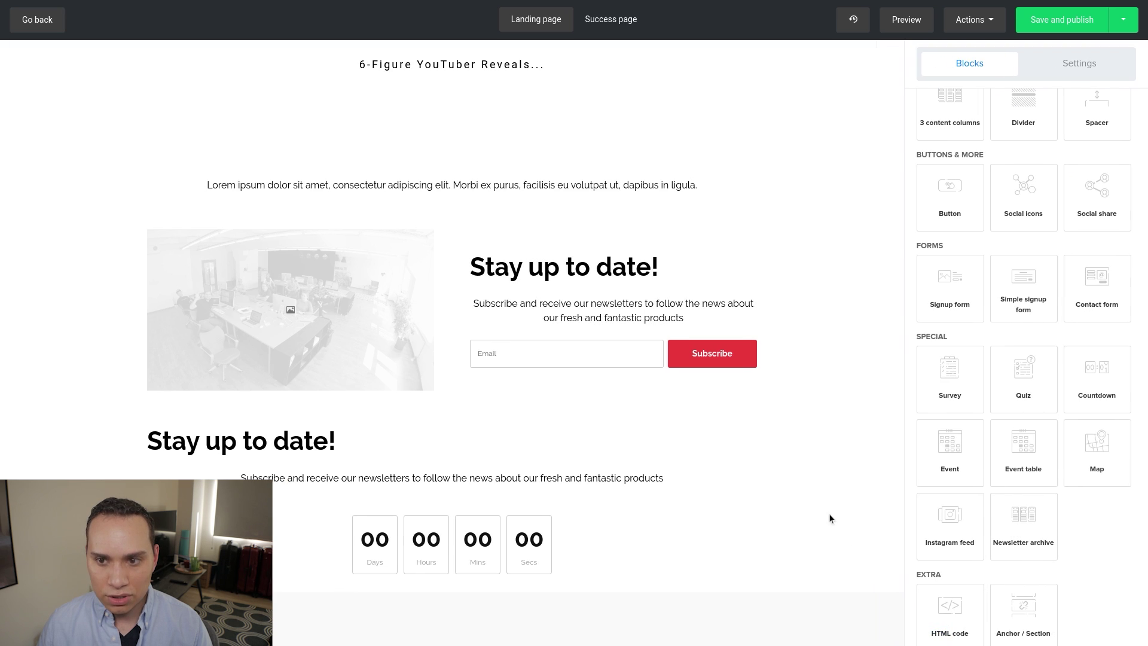
Change the page-wide font in the design settings to Roboto
click(1065, 70)
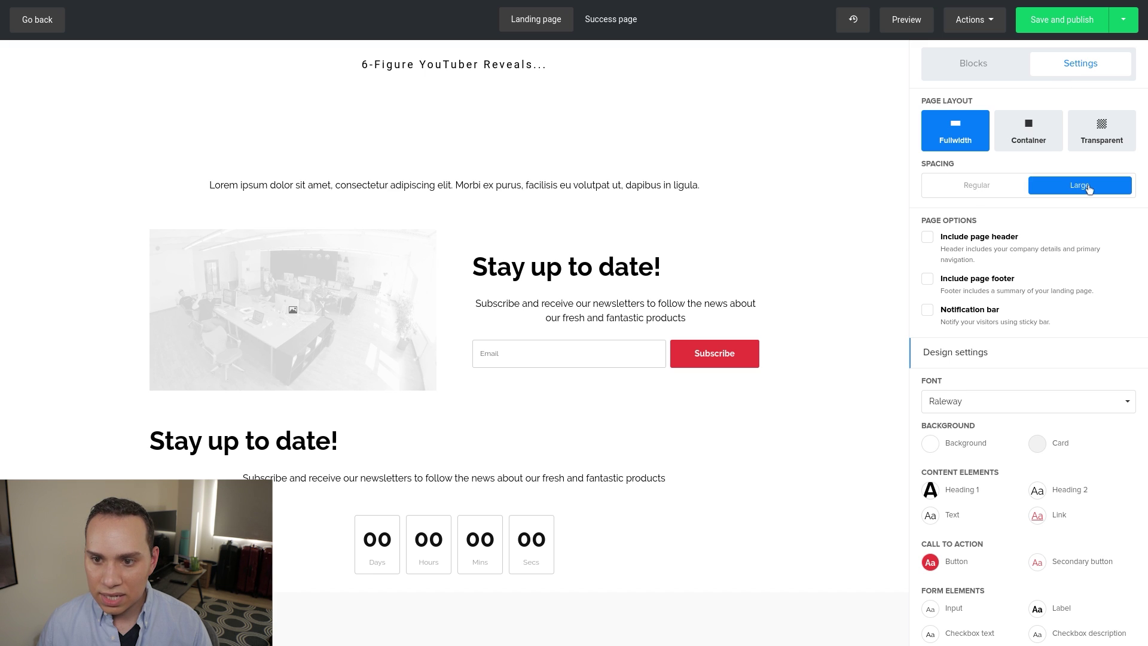
scroll(1052, 317, down, 1)
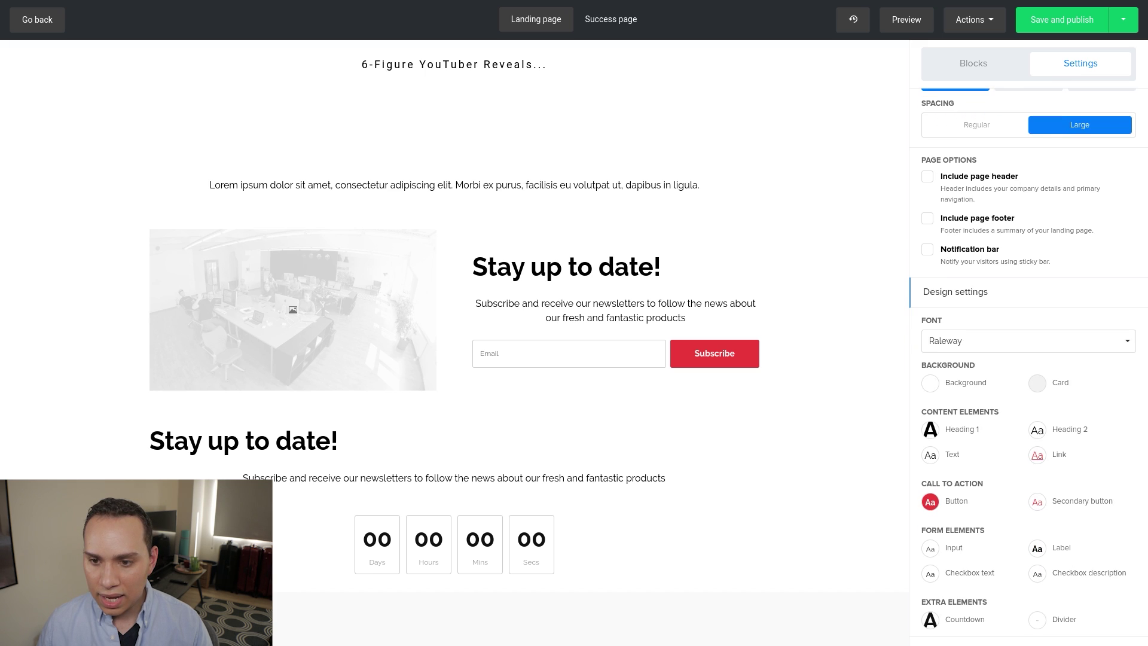
click(1014, 342)
scroll(982, 421, down, 4)
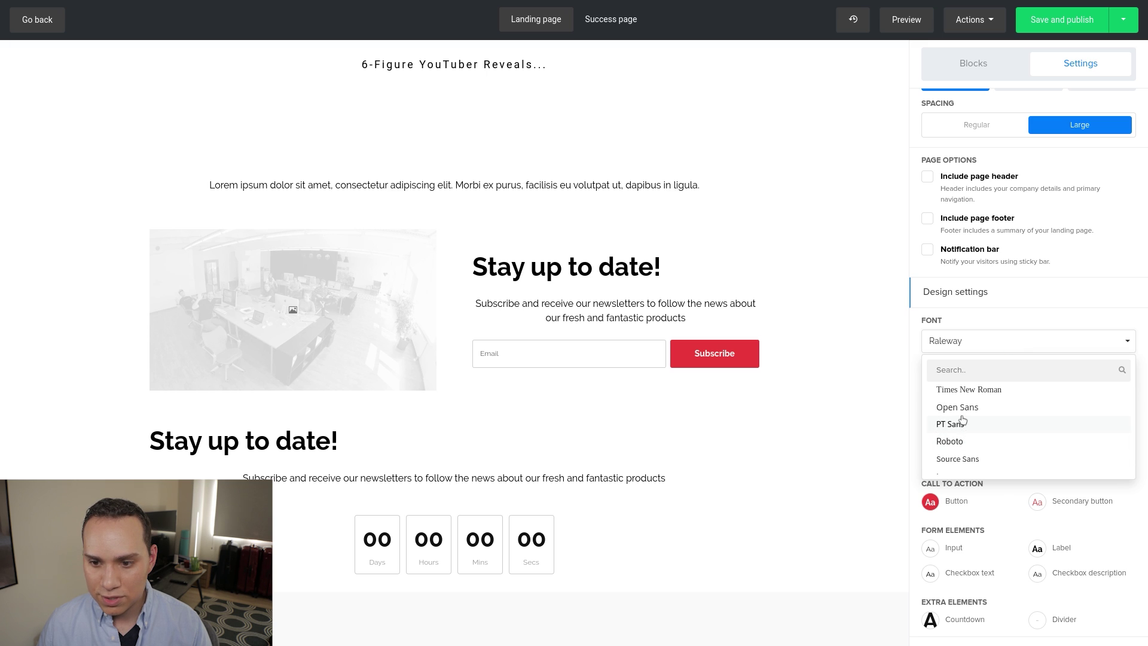
scroll(1000, 417, down, 1)
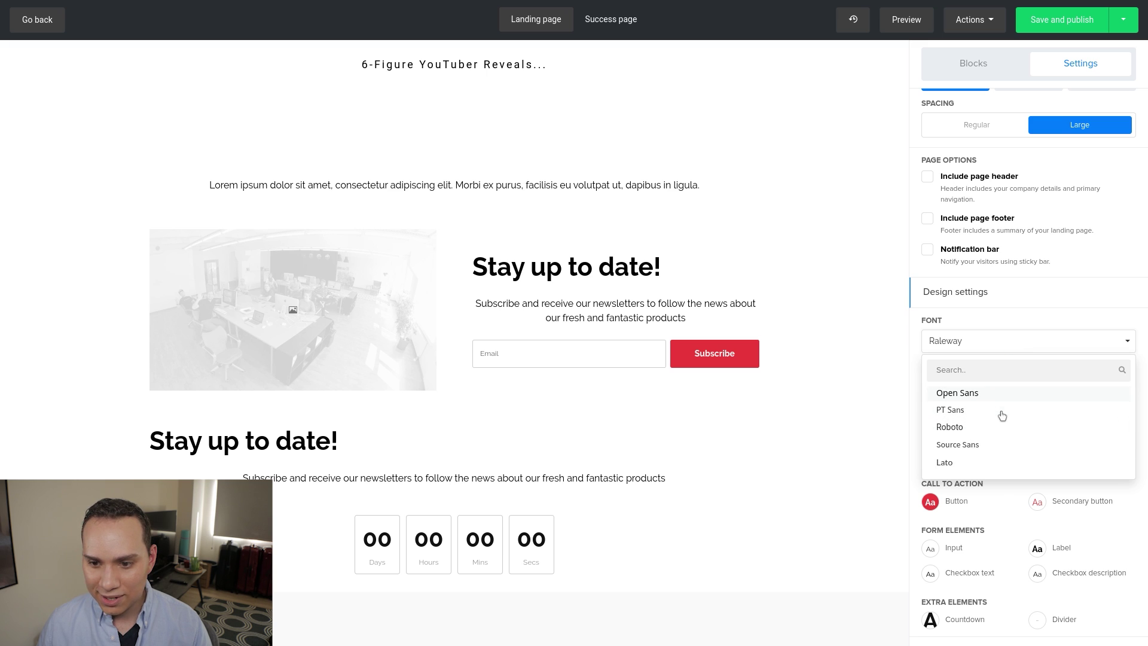
click(957, 426)
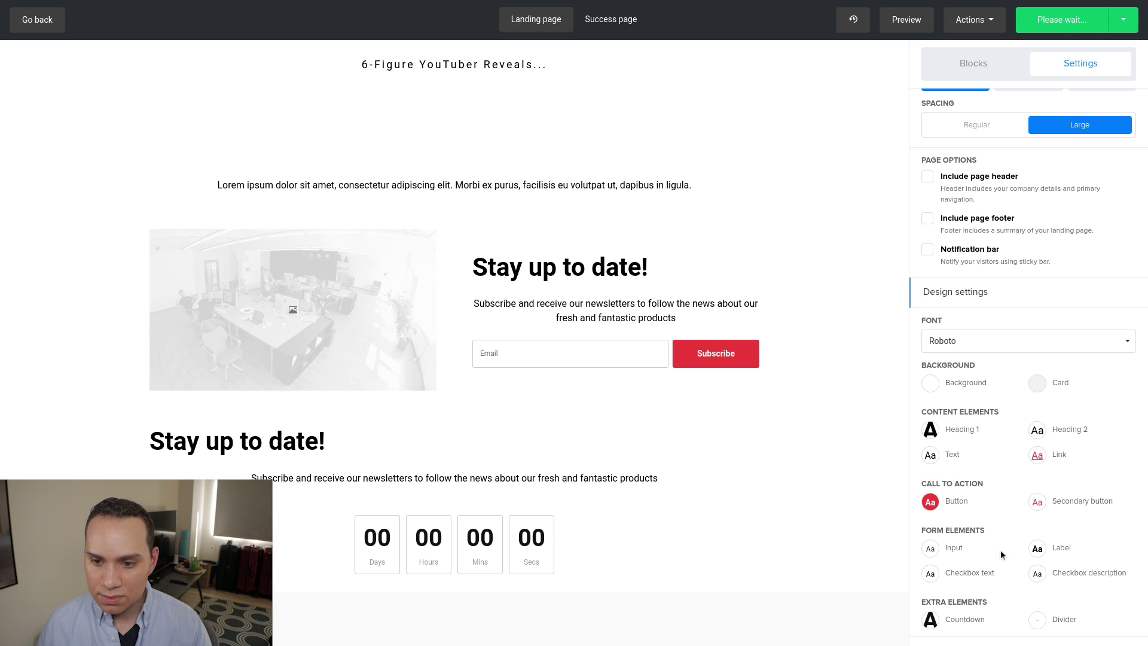
Set the page's content background color to blue (#007bff)
scroll(1011, 306, up, 2)
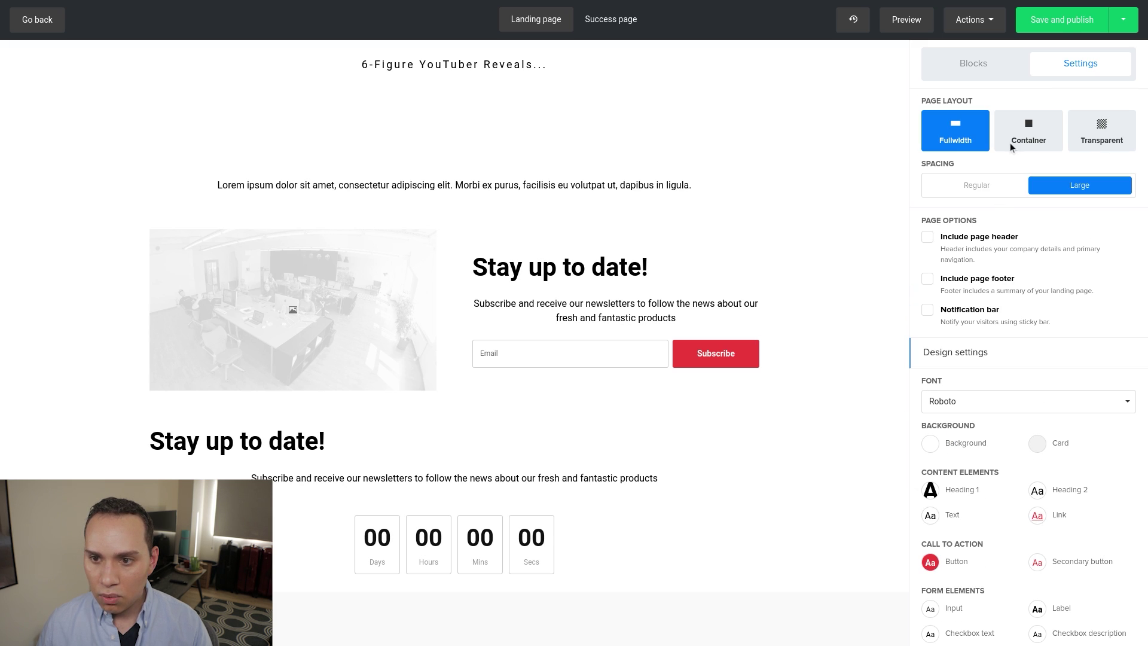
scroll(1019, 351, down, 2)
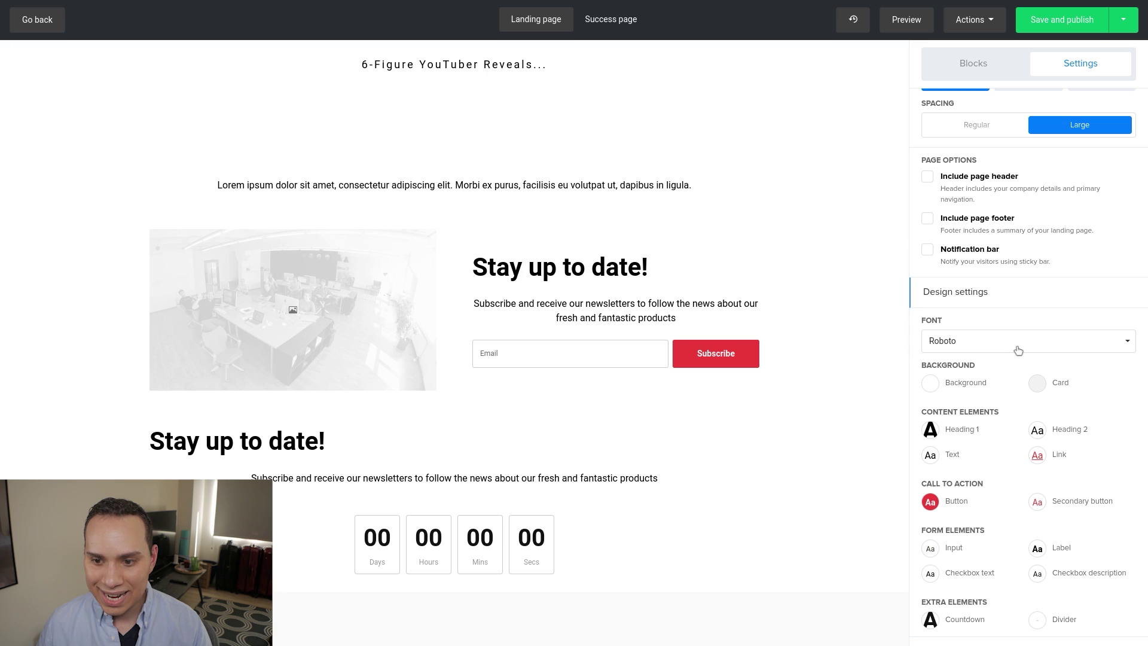
click(928, 384)
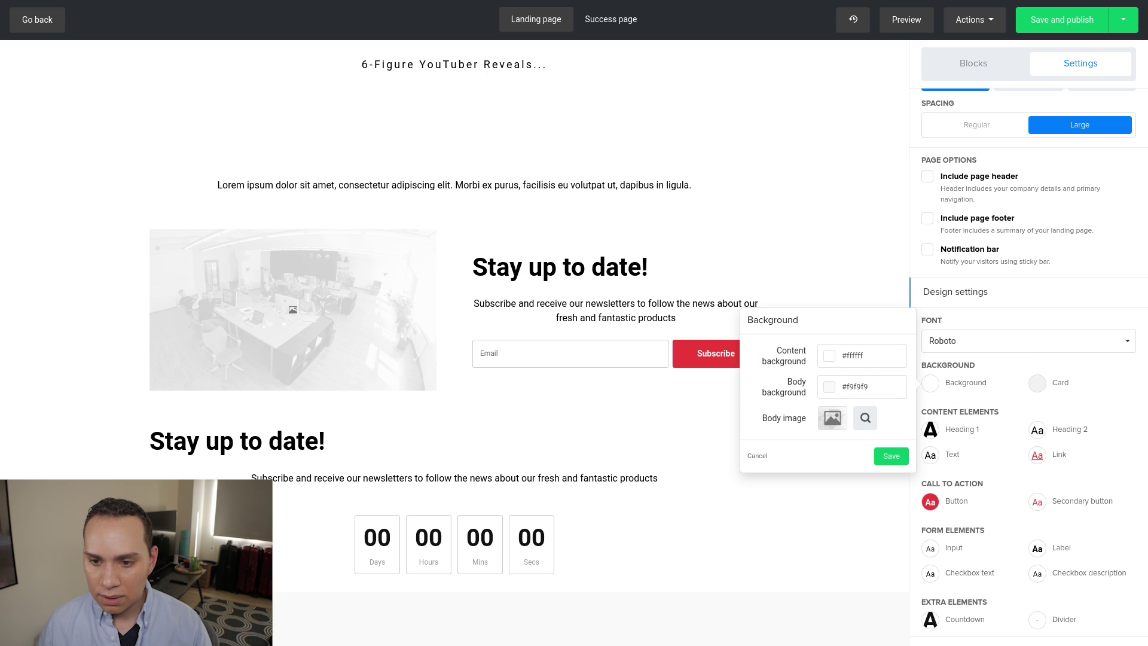
click(830, 357)
click(846, 412)
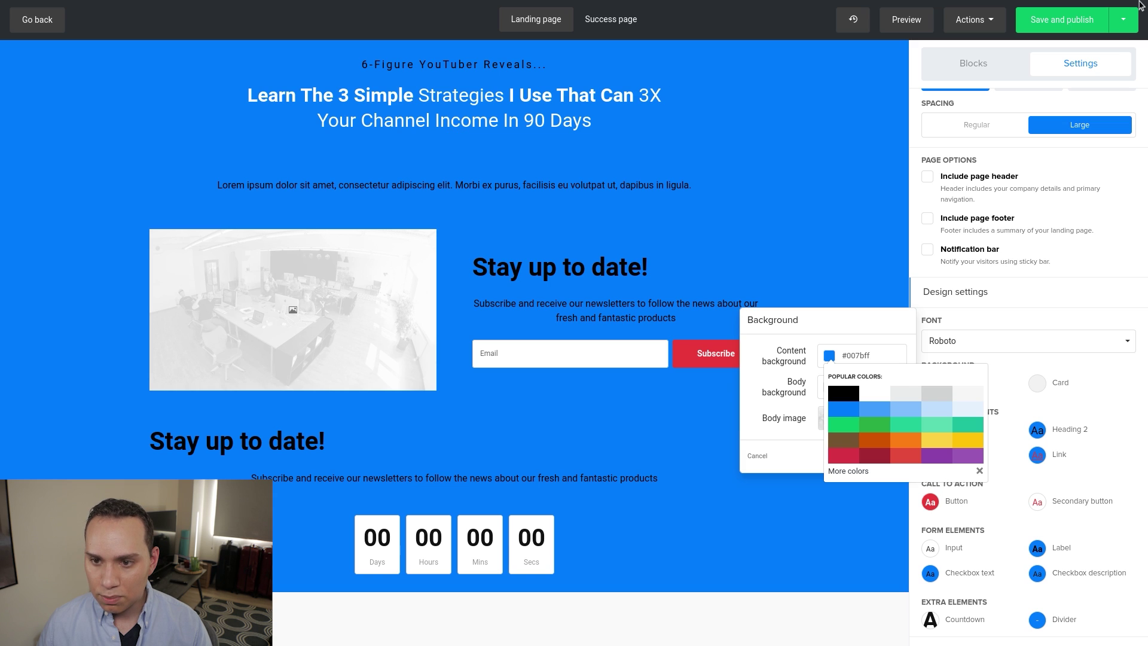
click(914, 263)
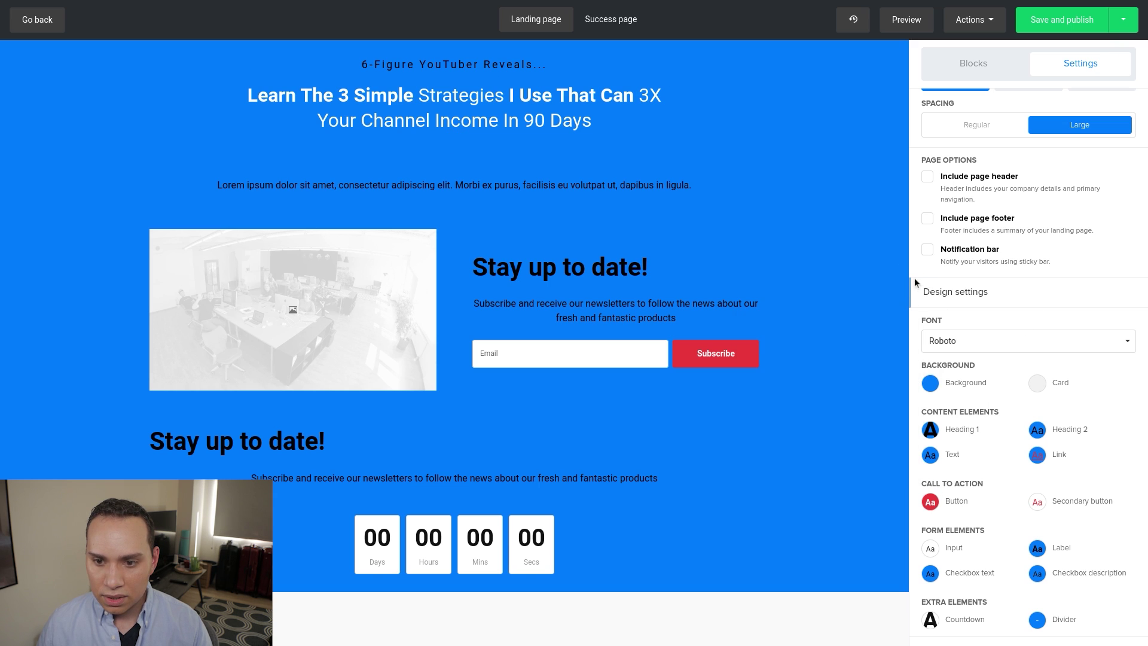
Set the page-wide Heading 1 font color to white (#ffffff) and save the style
scroll(1001, 392, up, 1)
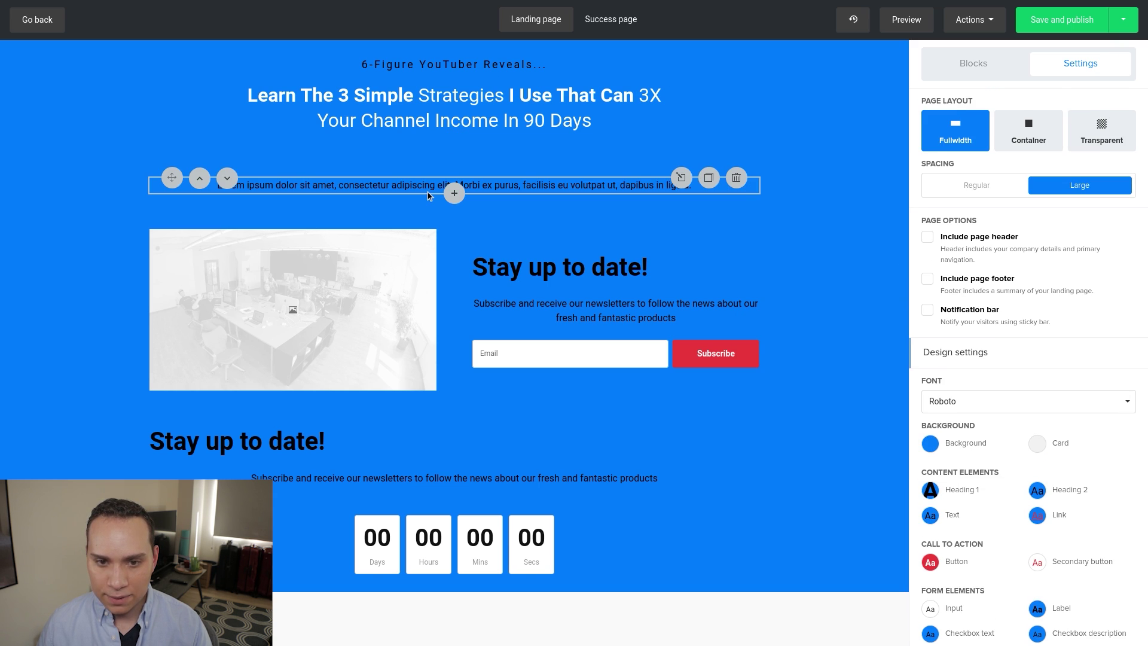
click(931, 478)
click(829, 381)
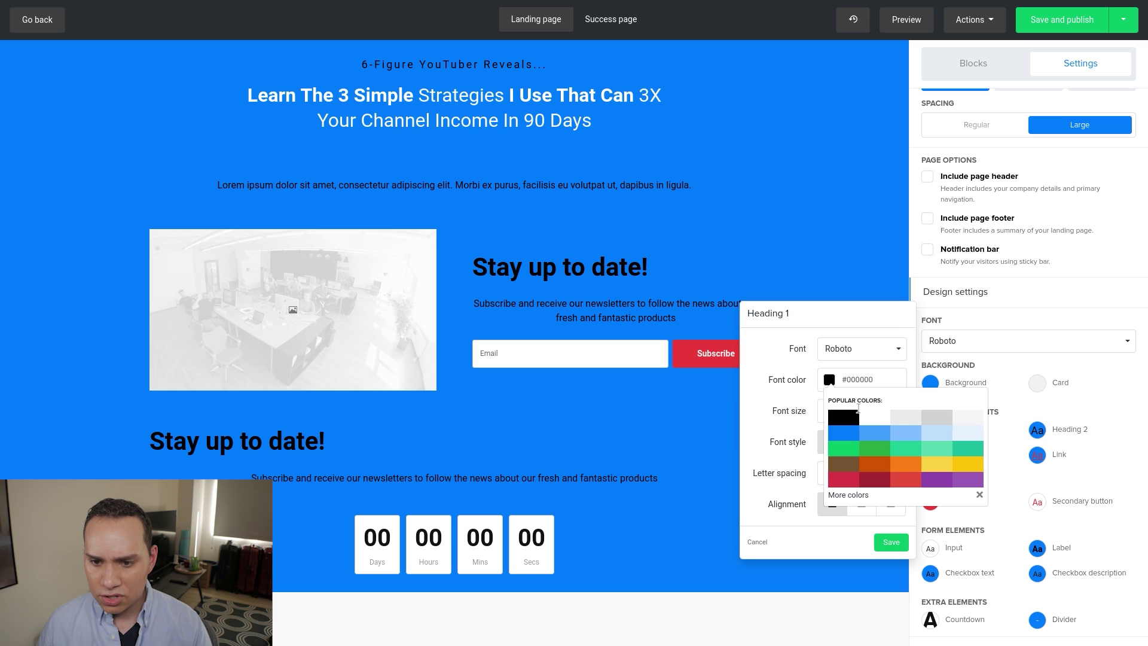
click(874, 419)
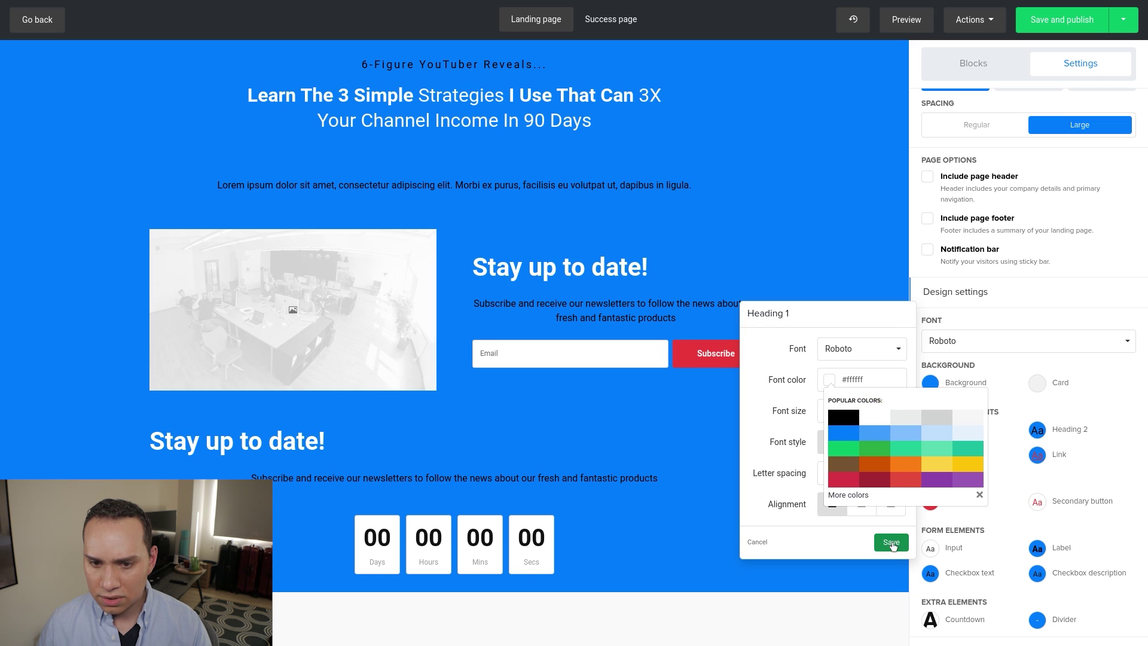
click(891, 542)
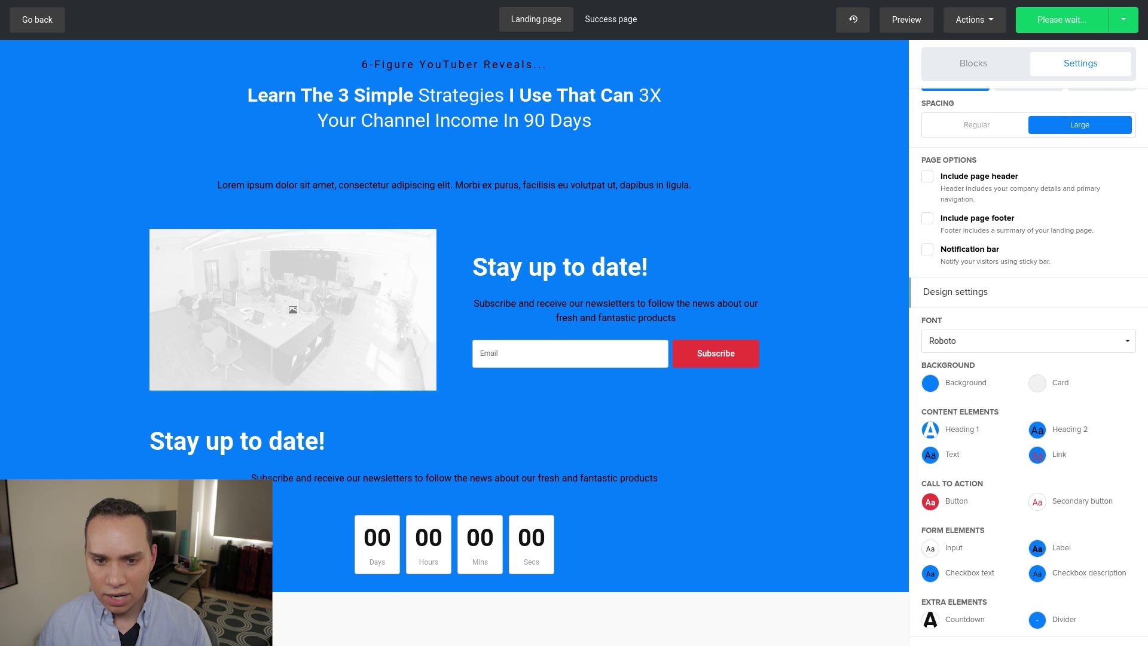
Set the page-wide Text font color to white (#ffffff) and save the style
click(931, 454)
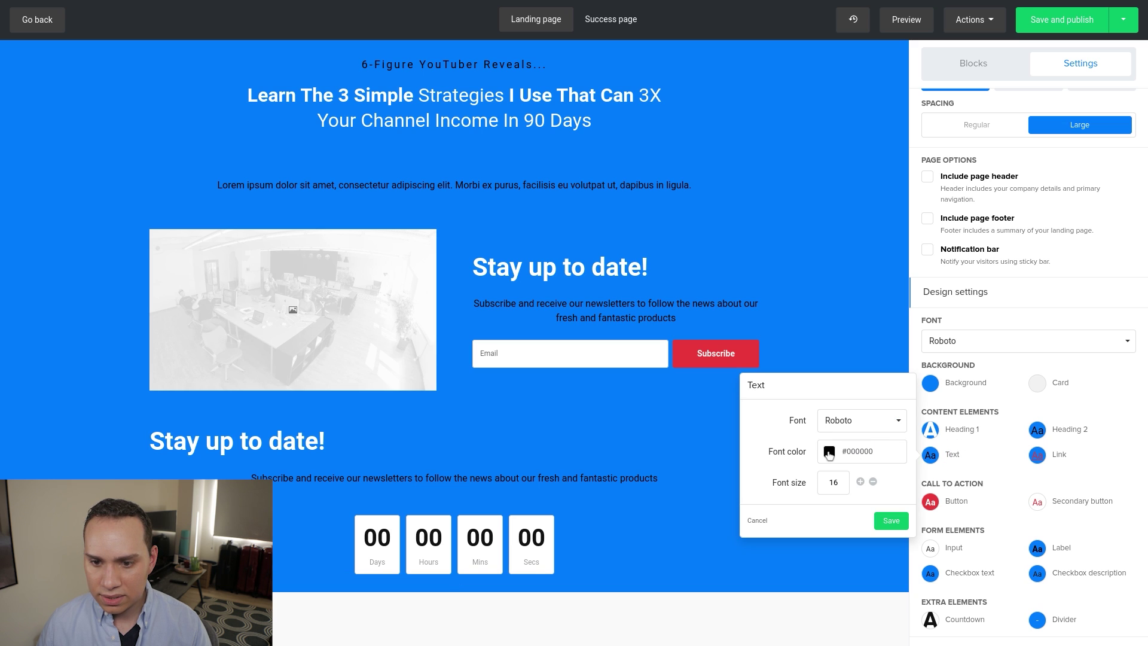
click(829, 452)
click(867, 490)
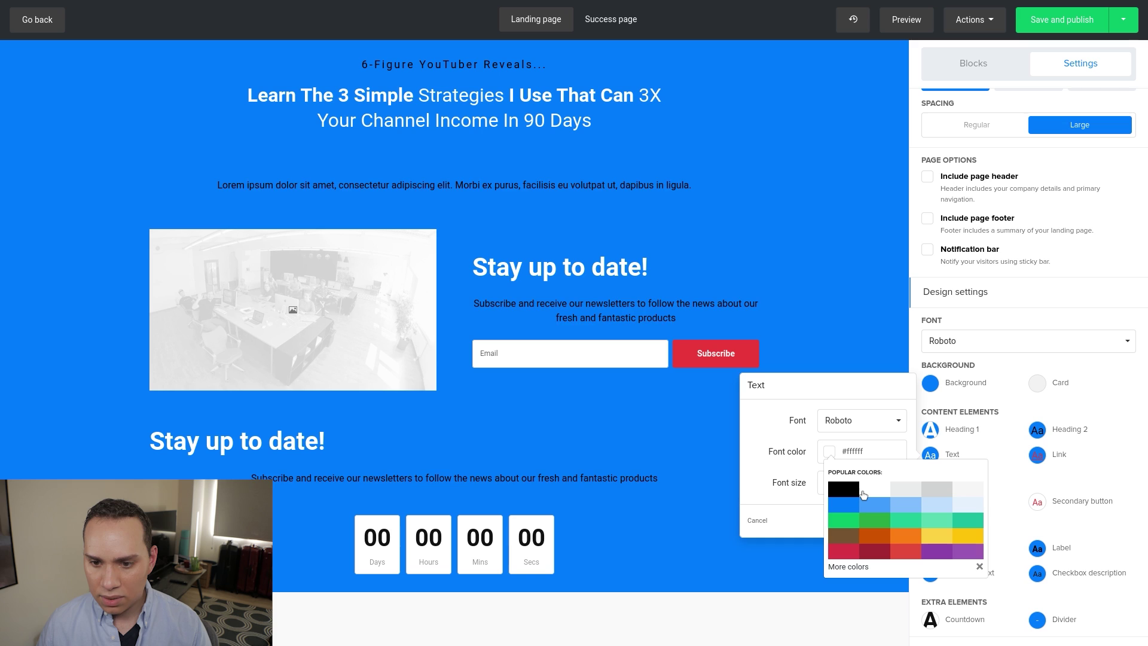
click(792, 515)
click(894, 523)
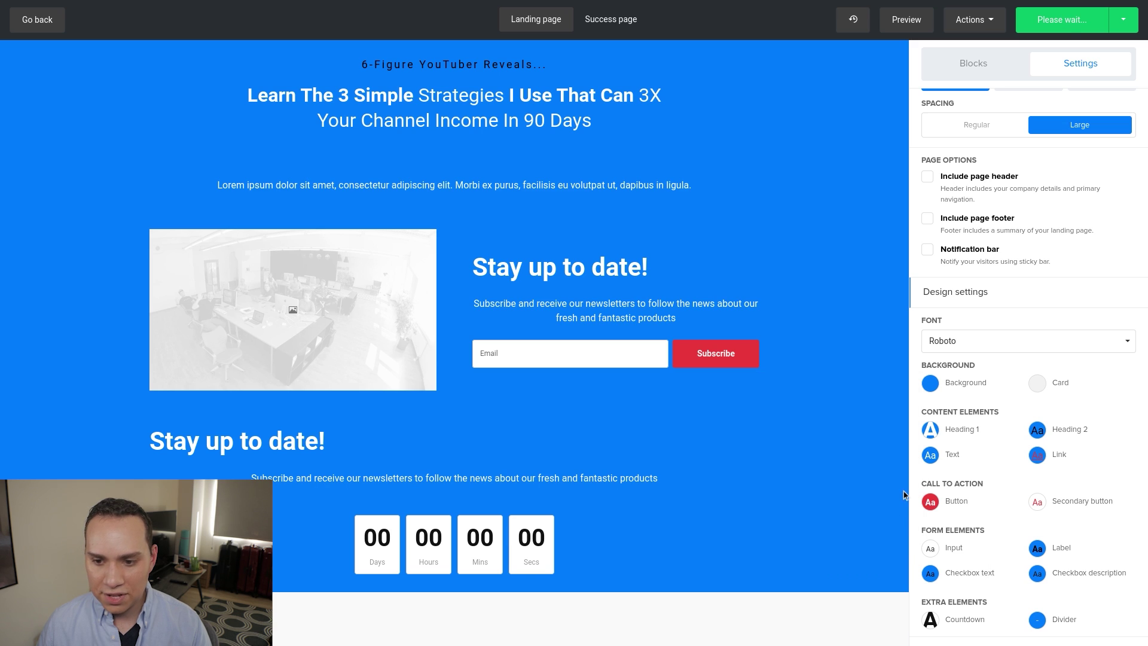
click(931, 501)
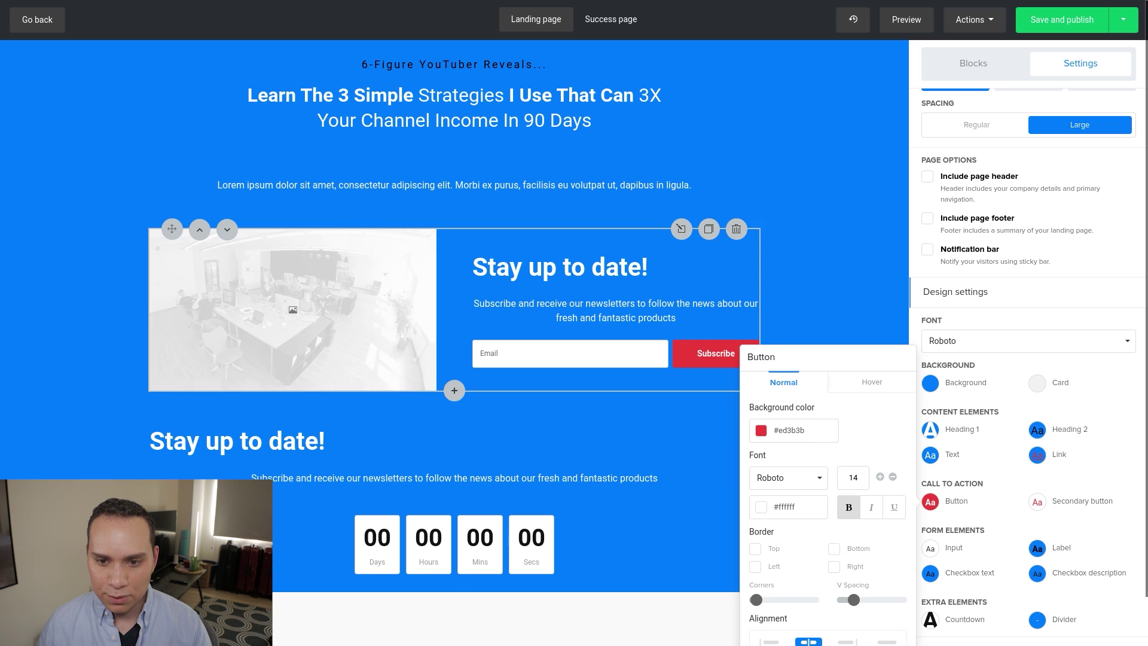
key(Escape)
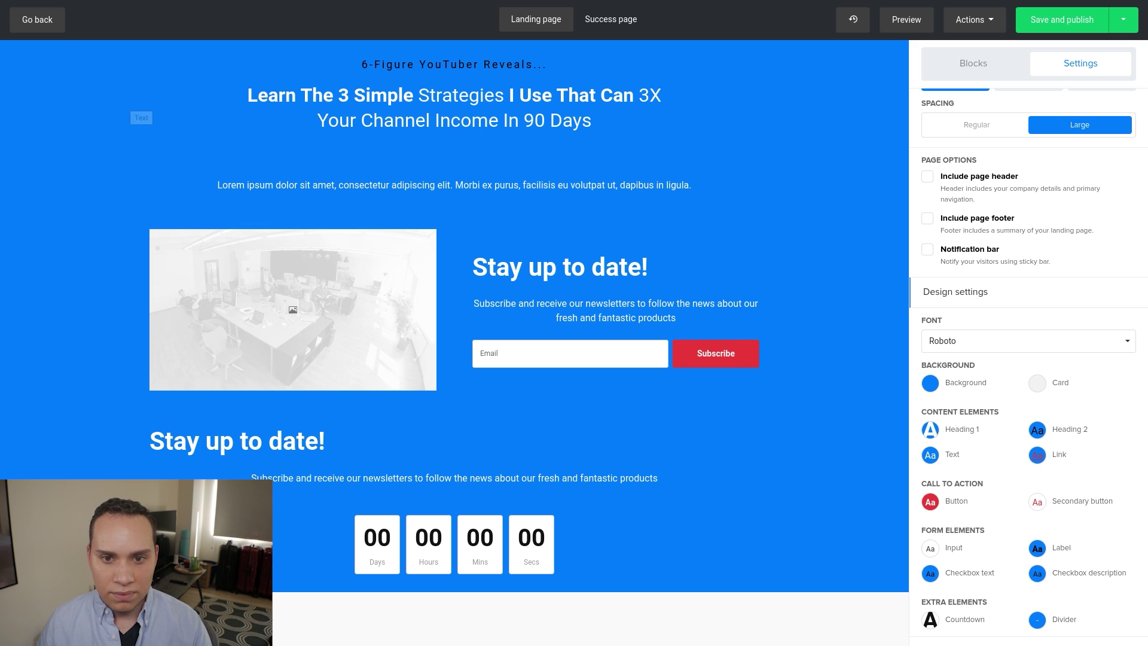
Color the words "3X Your Channel Income In 90 Days" in the headline text block golden yellow
click(443, 107)
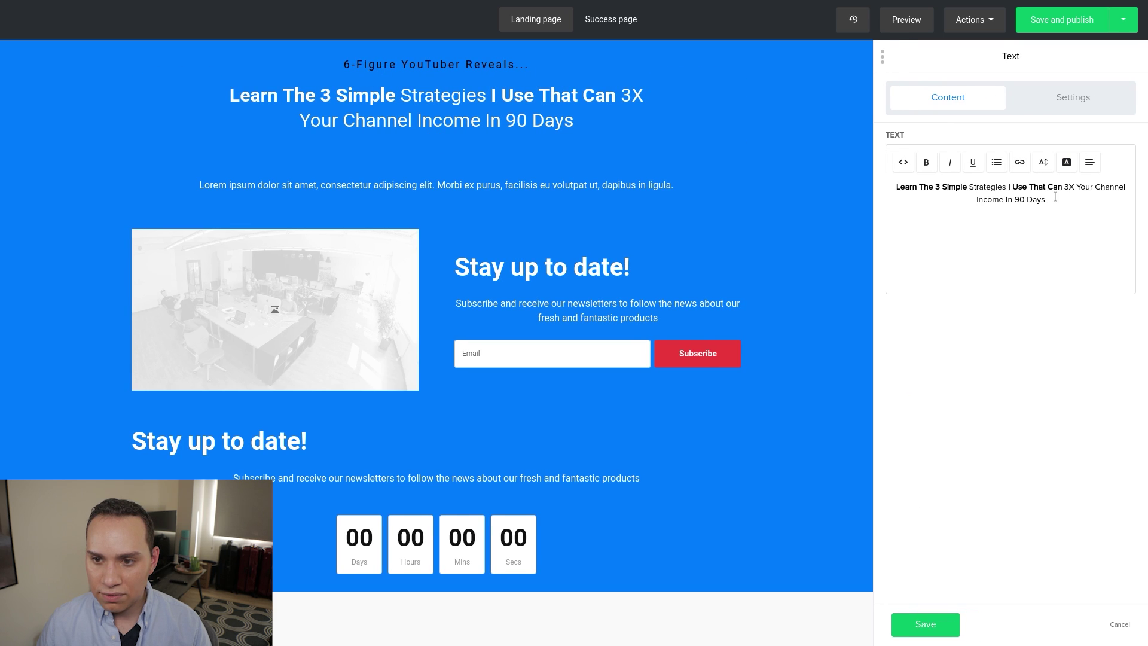
click(1065, 188)
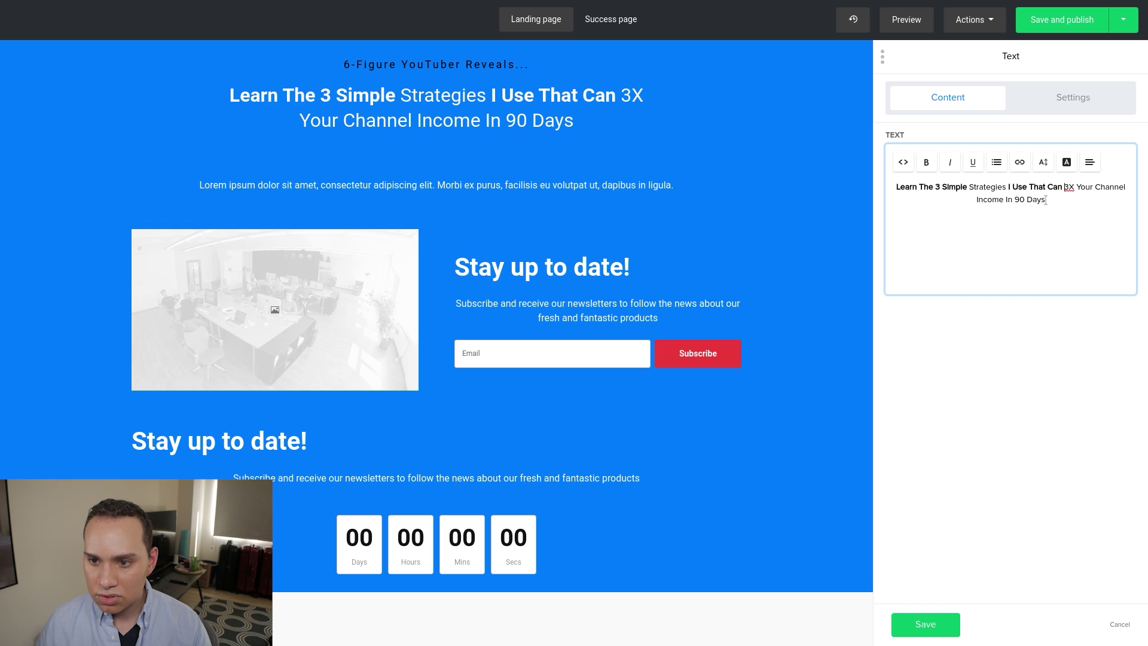
shift+click(1046, 200)
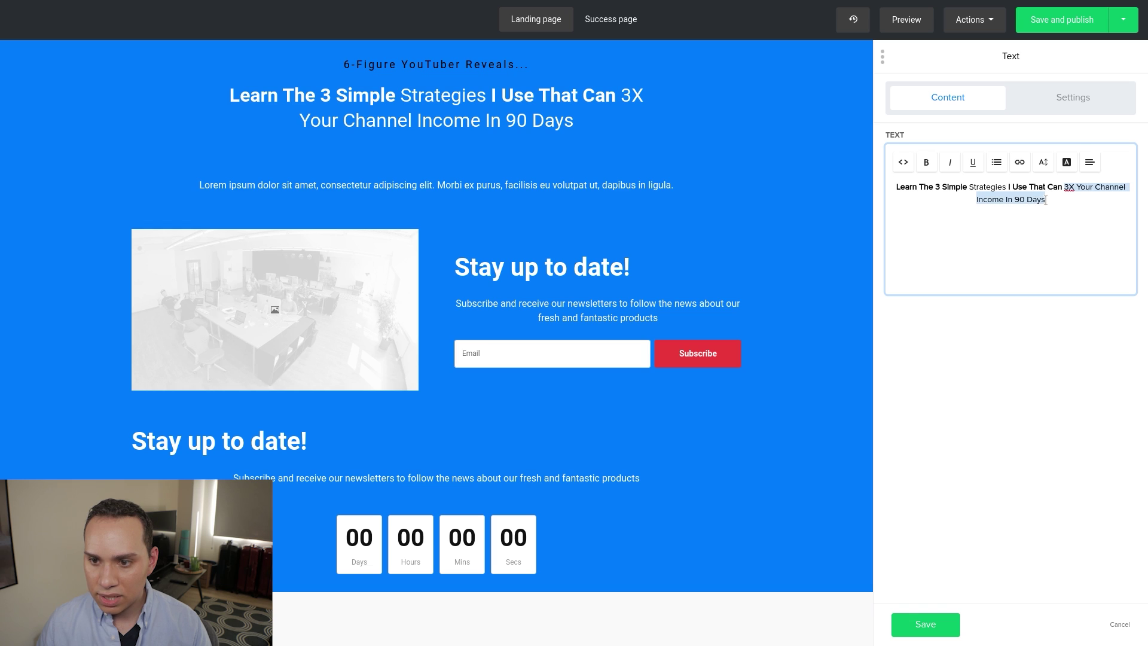
click(1067, 164)
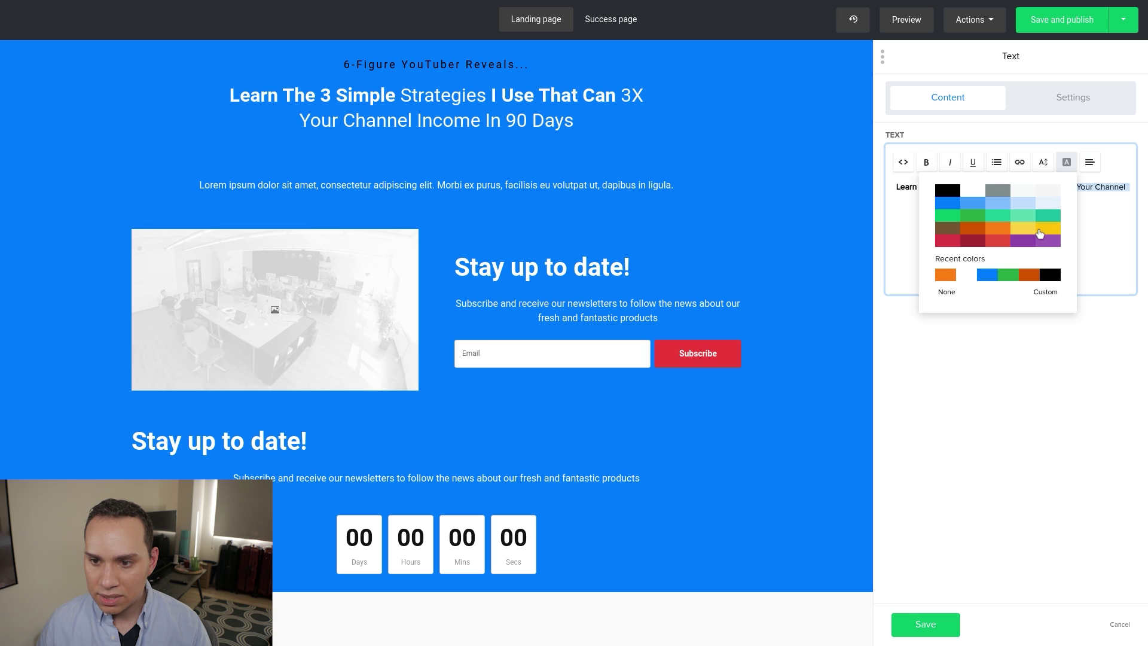
click(1049, 232)
click(1058, 212)
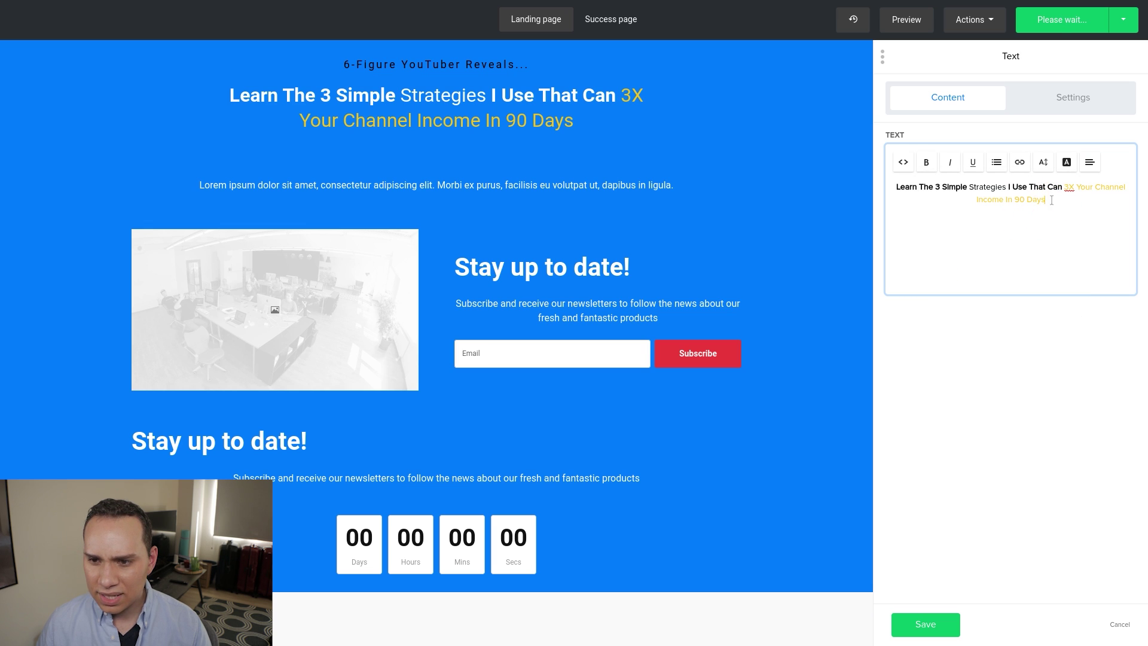
Recolor "3X Your Channel Income In 90 Days" in the lighter yellow and make the entire headline bold
shift+click(1065, 189)
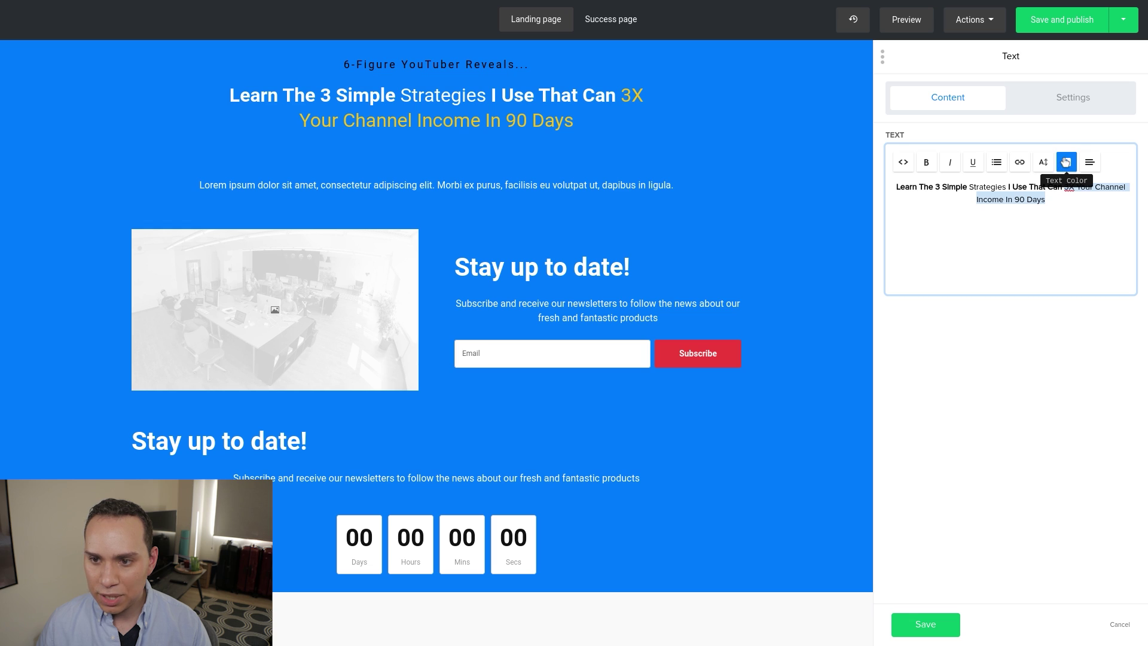
click(1067, 164)
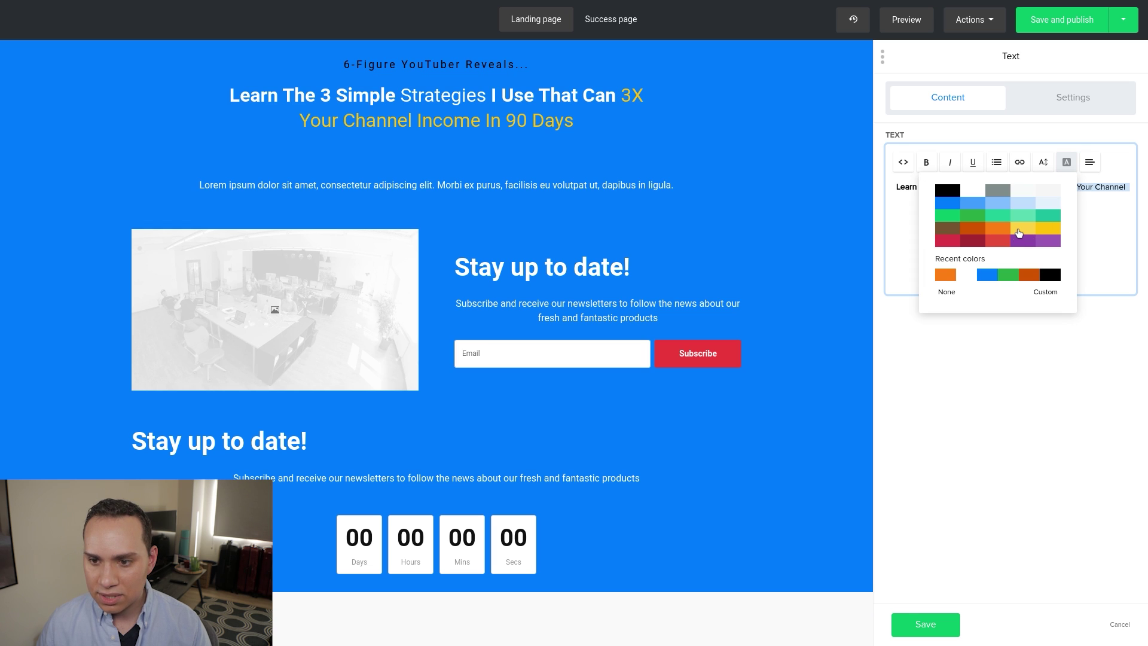
click(1021, 230)
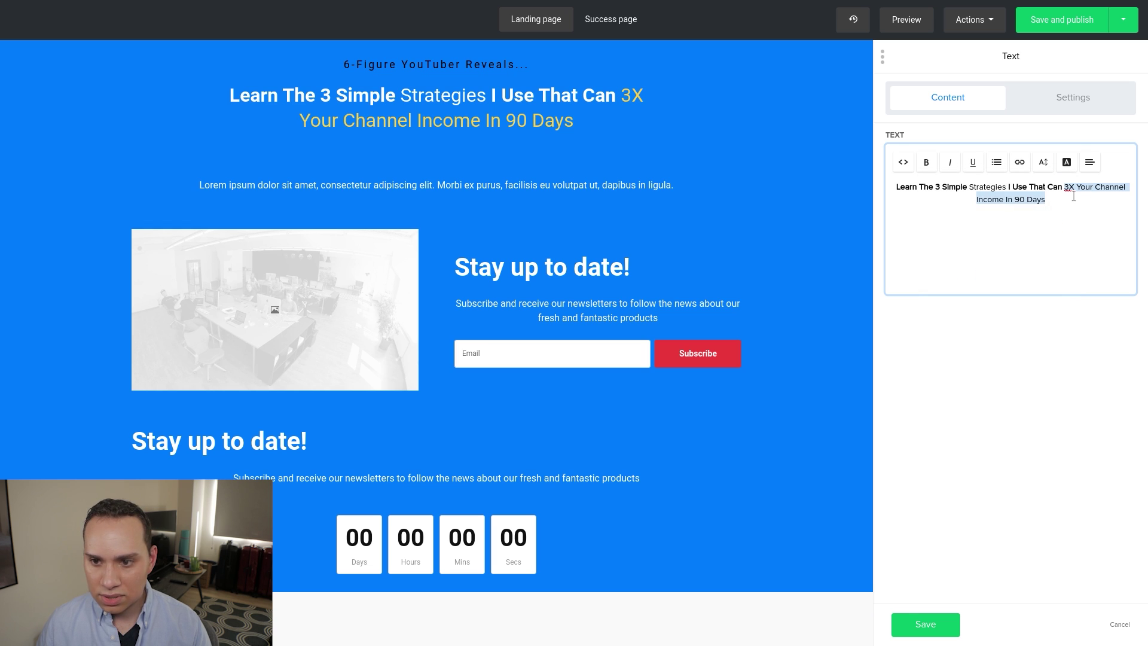
key(ctrl+s)
key(ctrl+a)
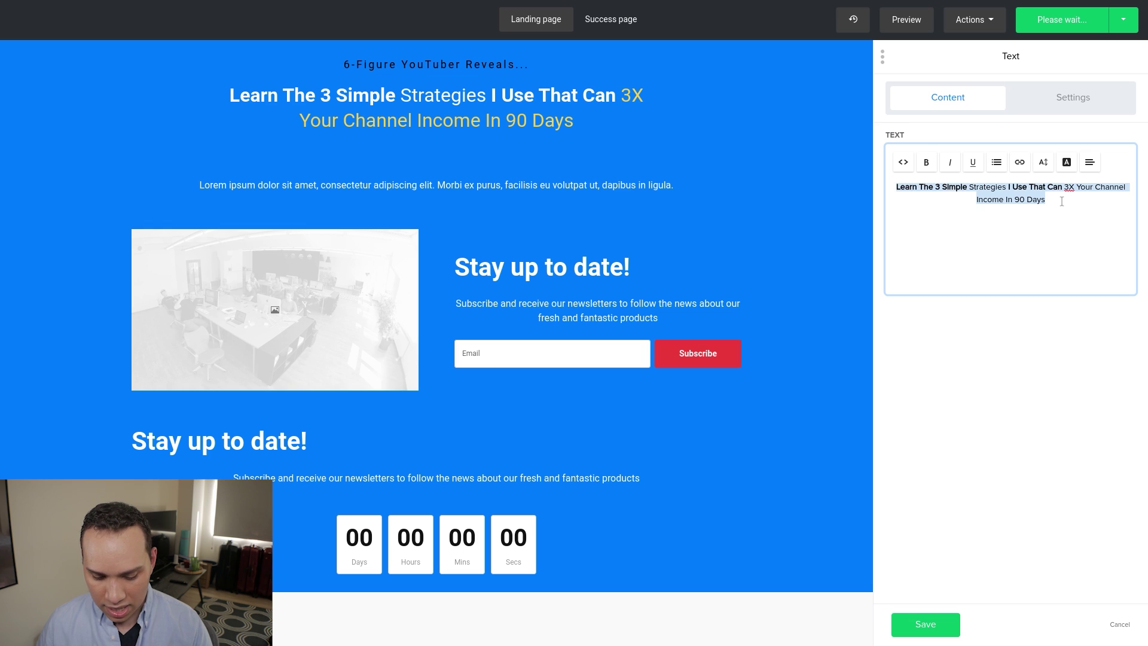
key(ctrl+b)
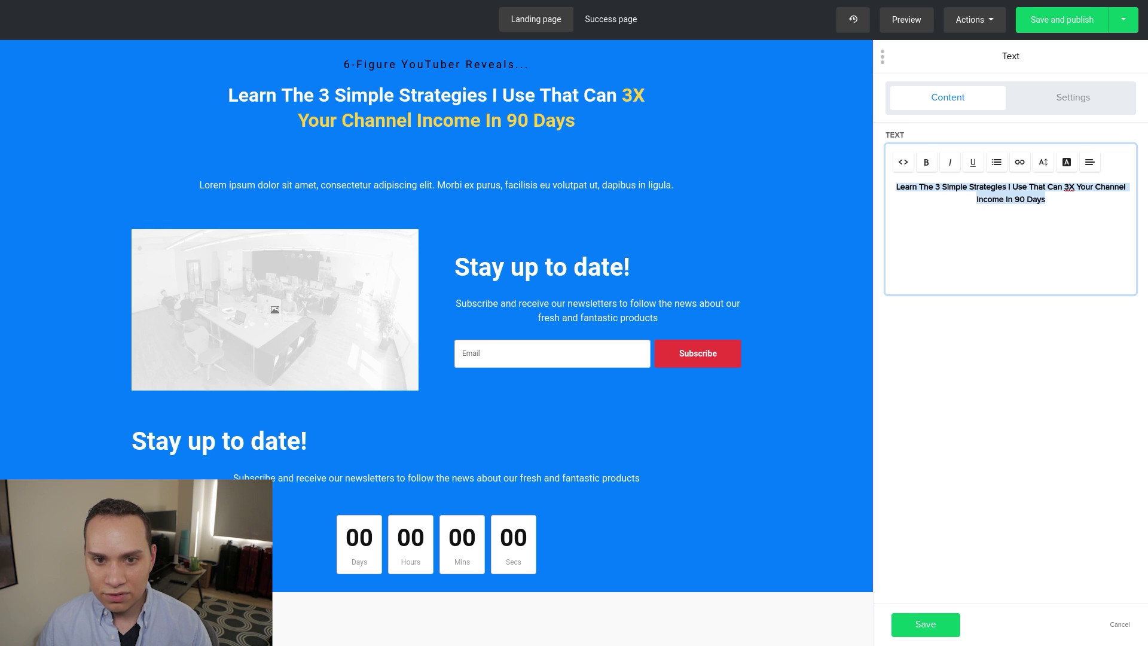
Set the headline block's text font size to 46
click(1066, 100)
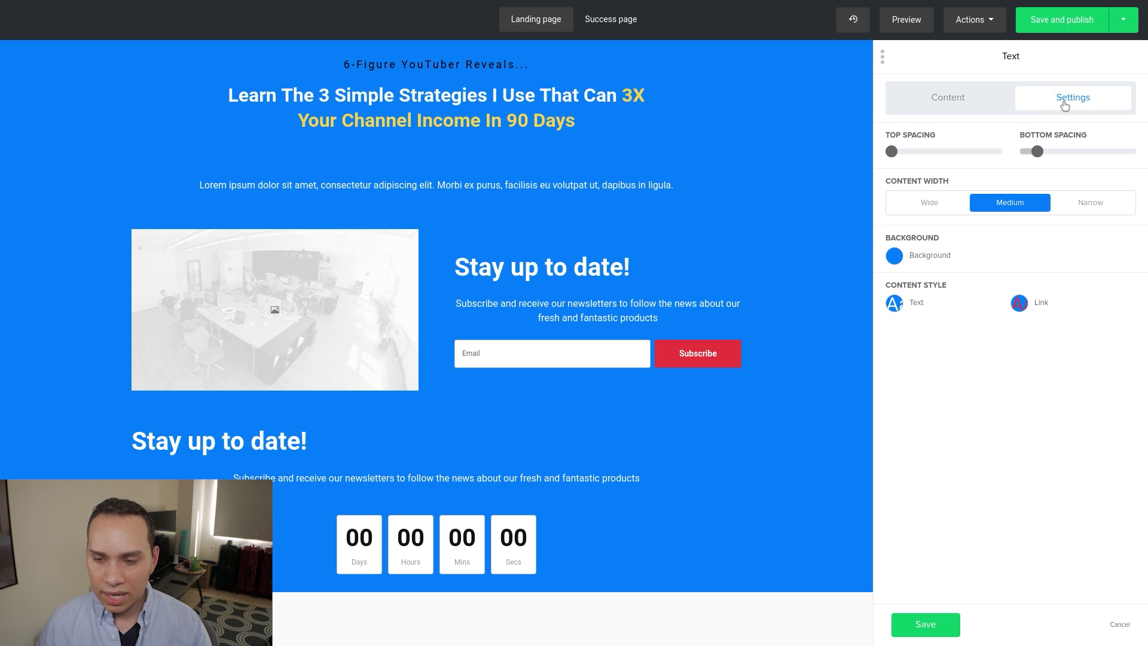
click(895, 304)
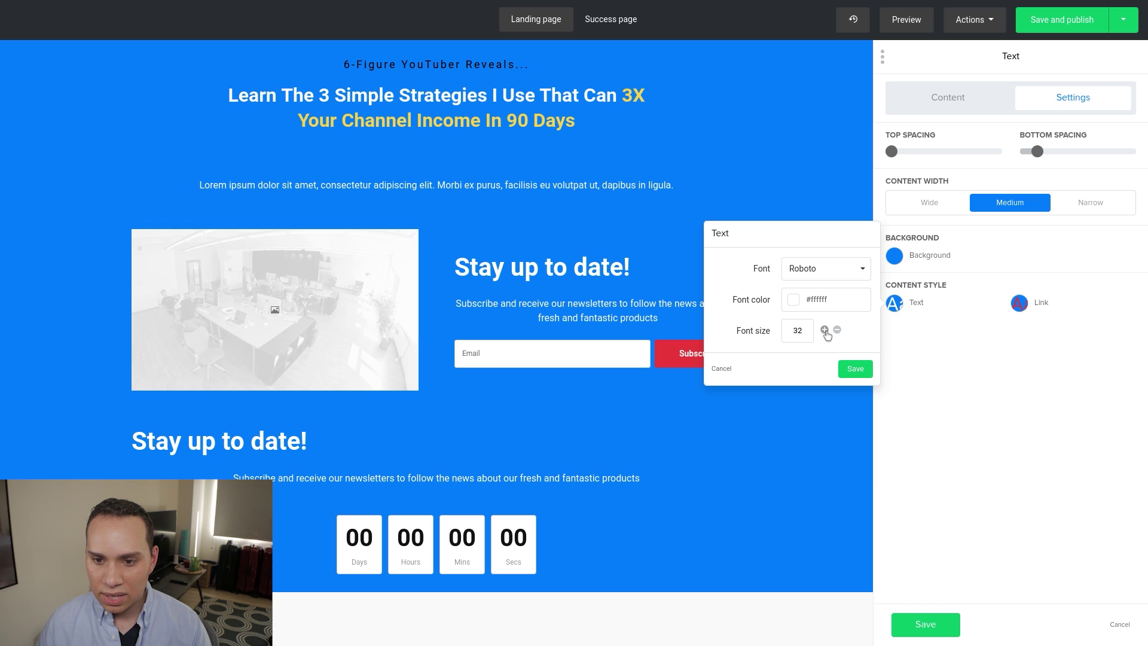
click(825, 329)
click(825, 330)
click(824, 330)
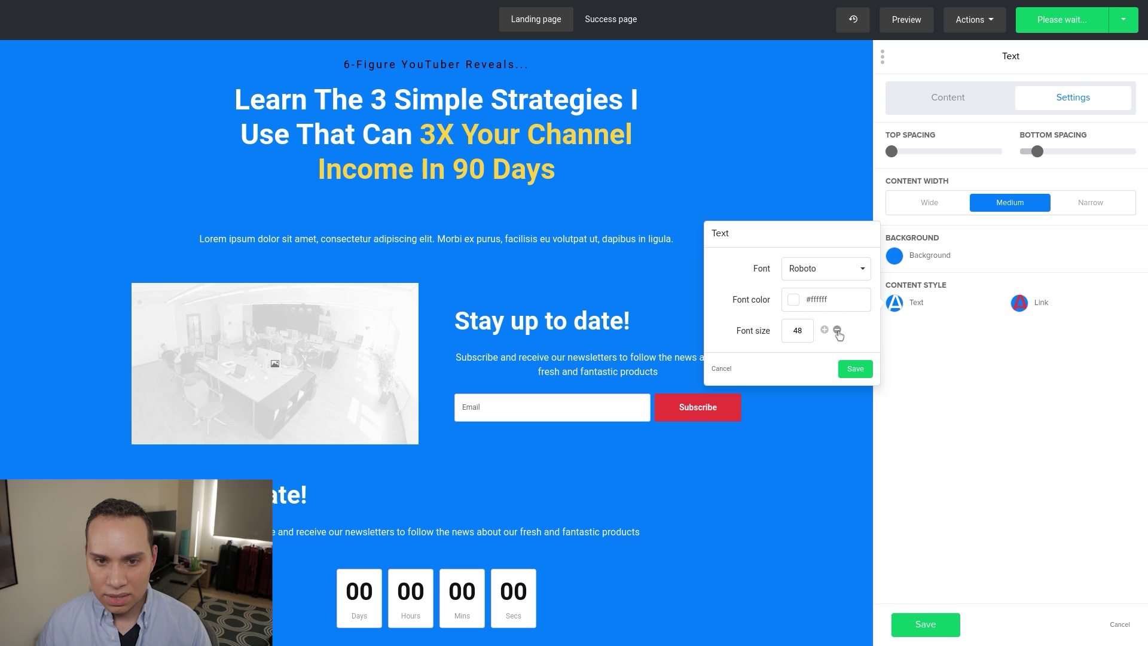
click(837, 331)
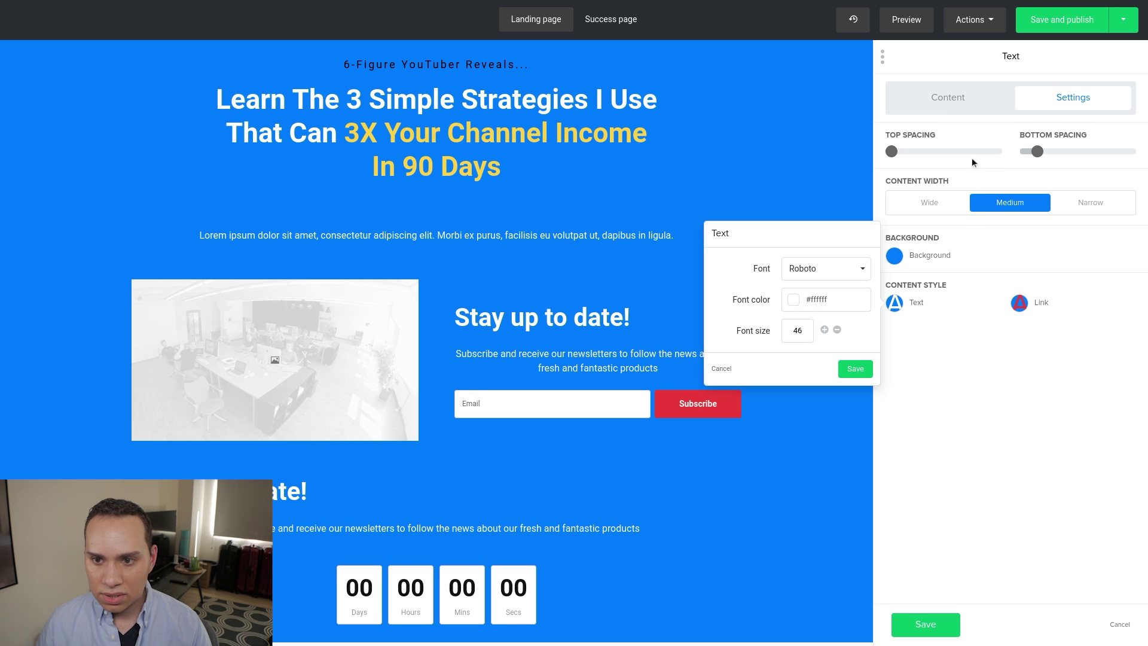
Set the headline block's content width to Wide and its text font size to 47
click(930, 207)
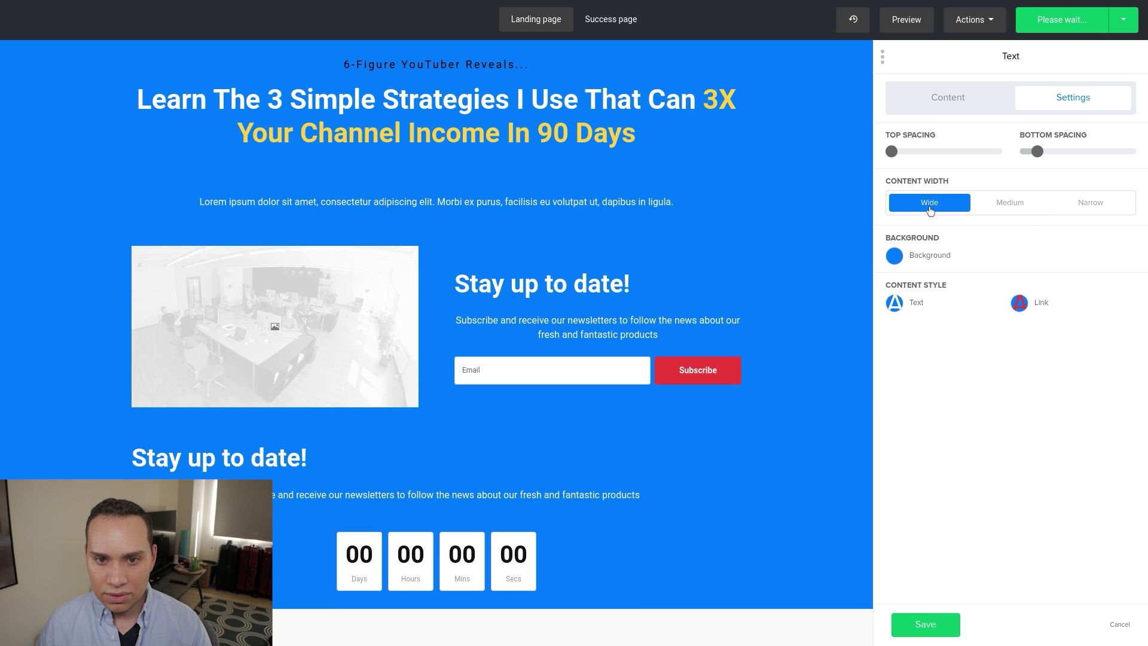
click(896, 306)
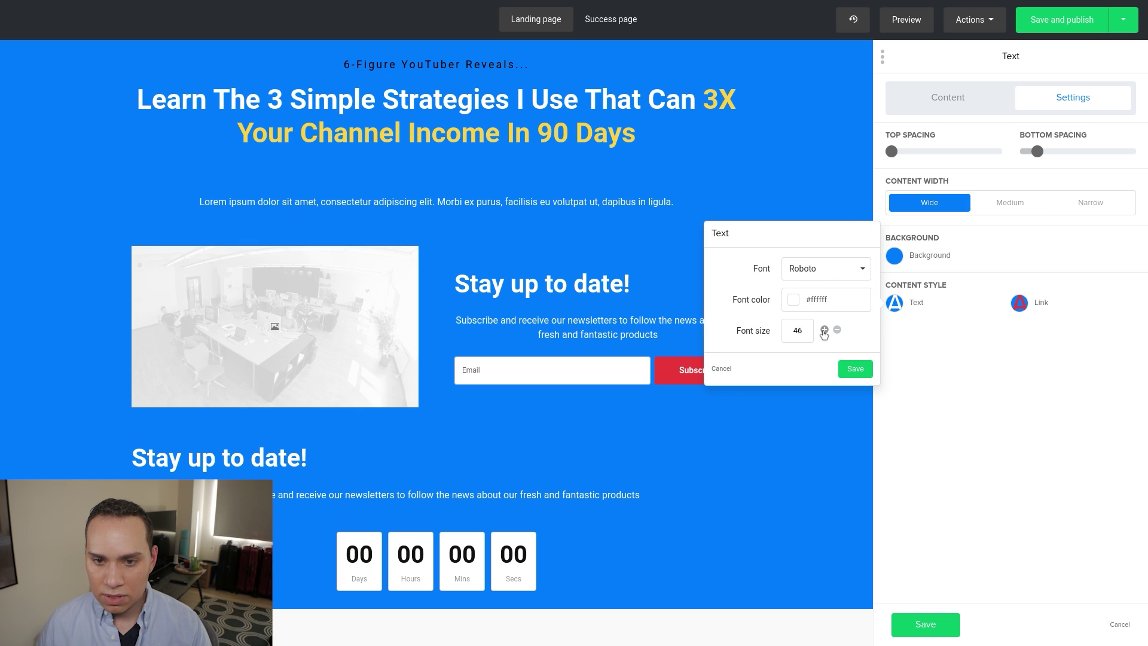
click(824, 330)
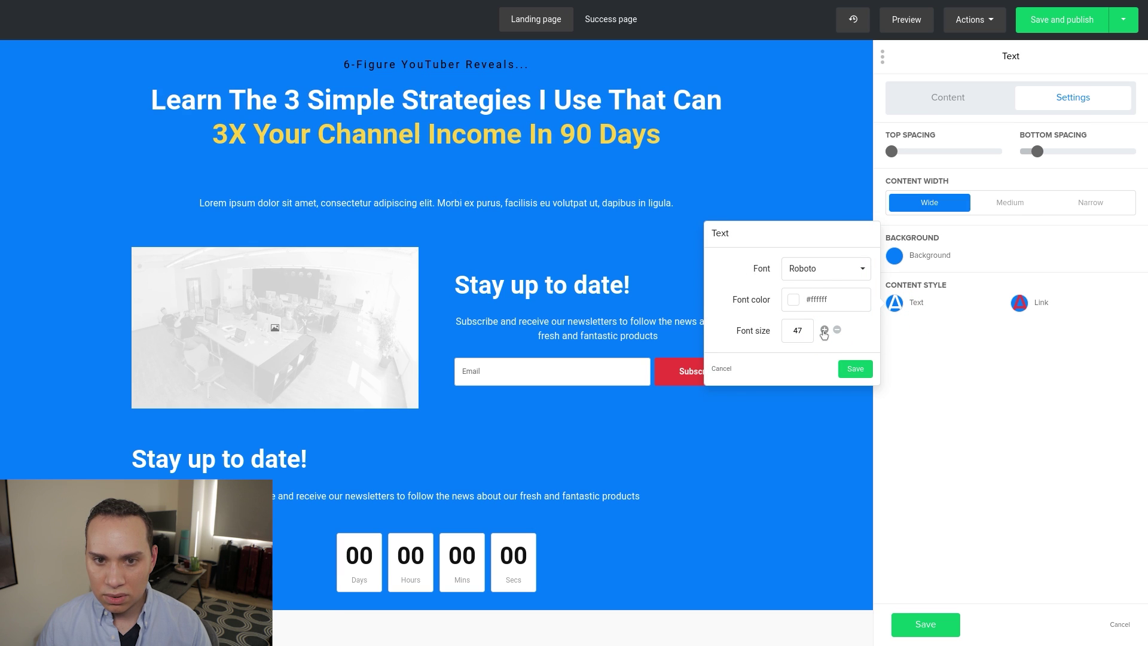
click(975, 415)
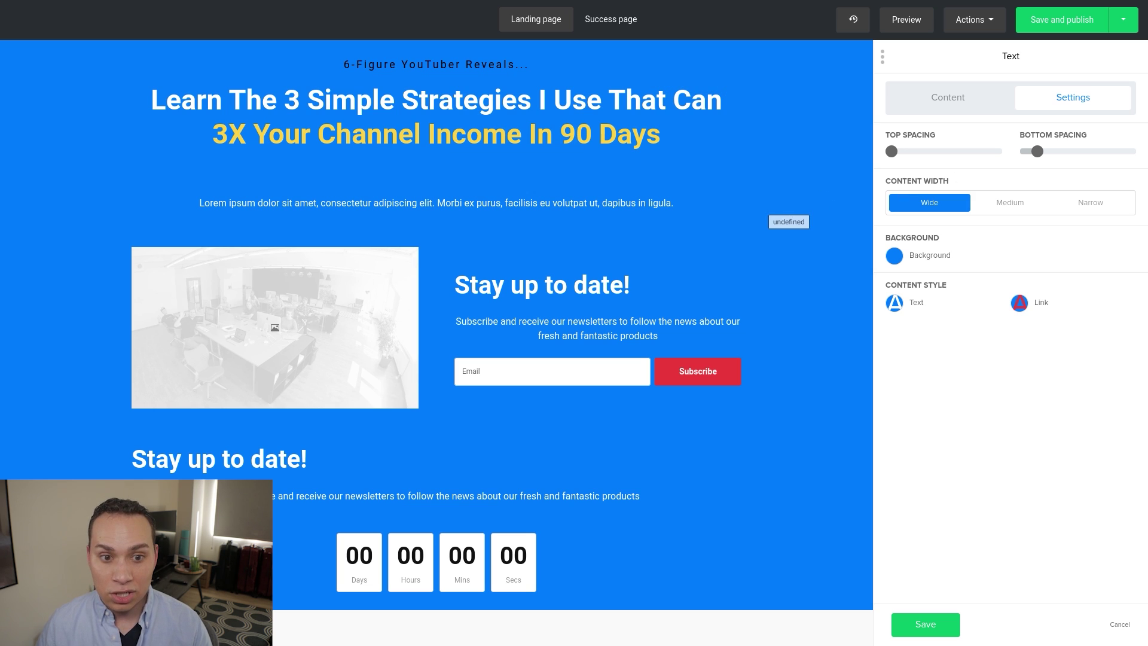
Reduce the headline block's bottom spacing to the minimum and save the block
click(1037, 151)
drag(1022, 154, 1020, 151)
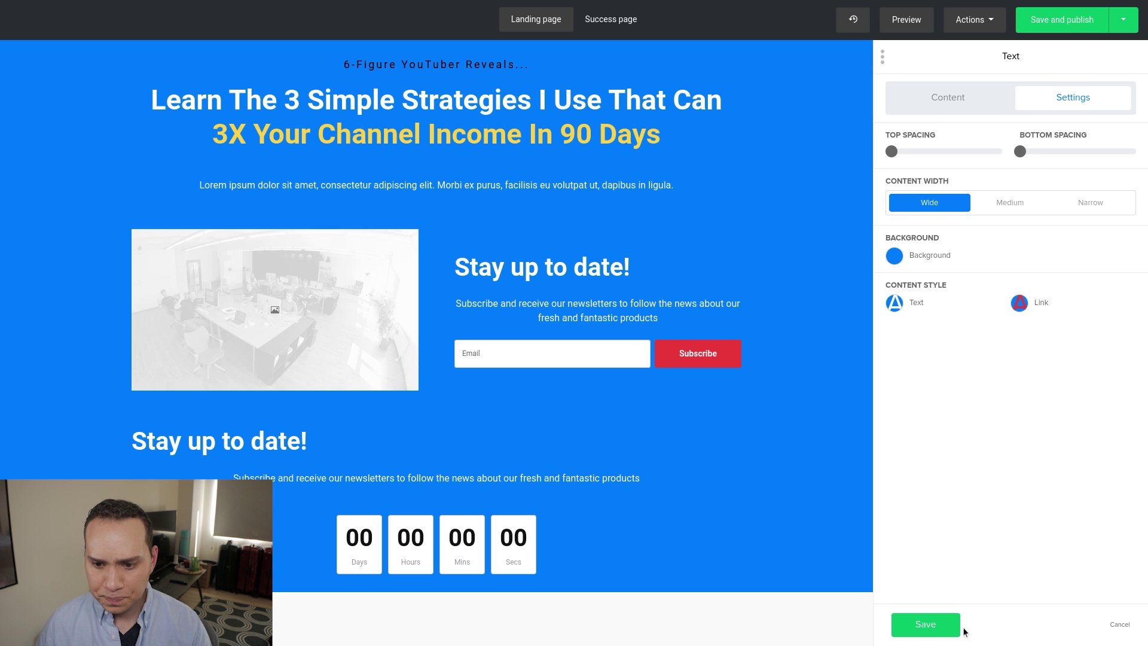
click(945, 626)
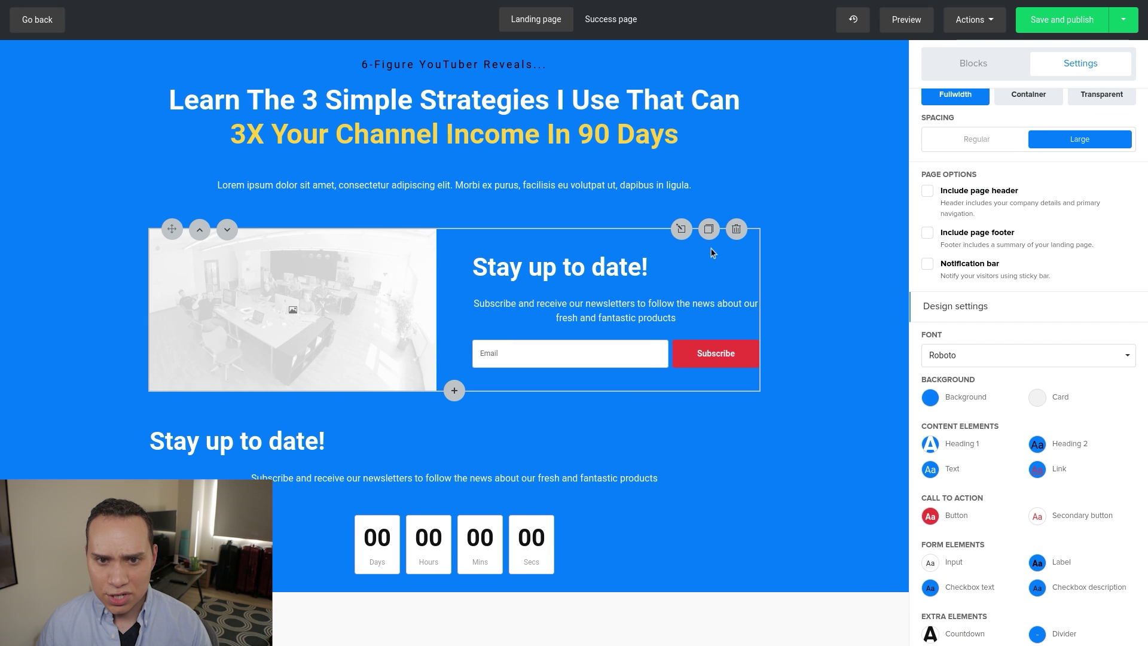
Set the Heading 2 font color of the "6-Figure YouTuber Reveals..." block to light gray (#EAECED)
click(487, 63)
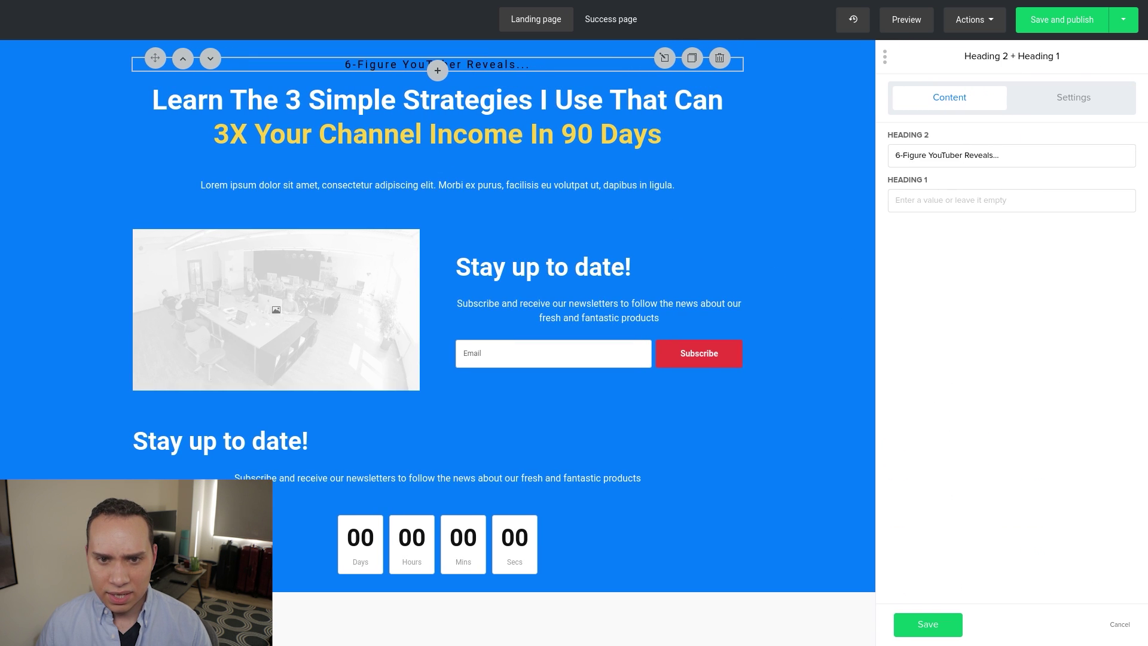
click(1066, 112)
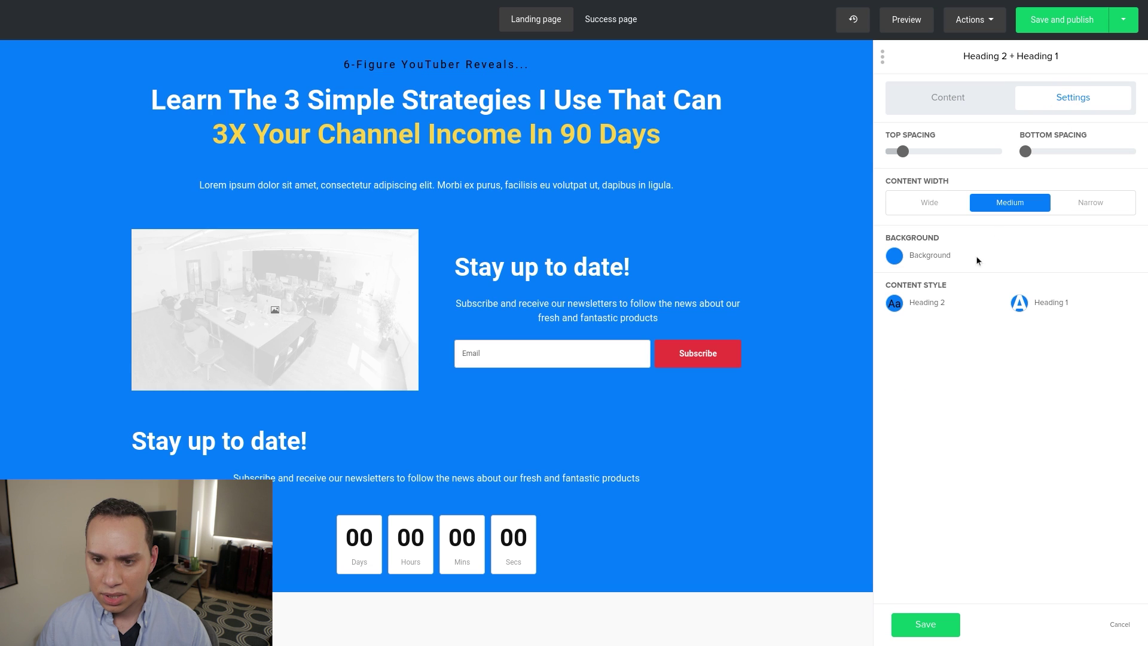
click(896, 304)
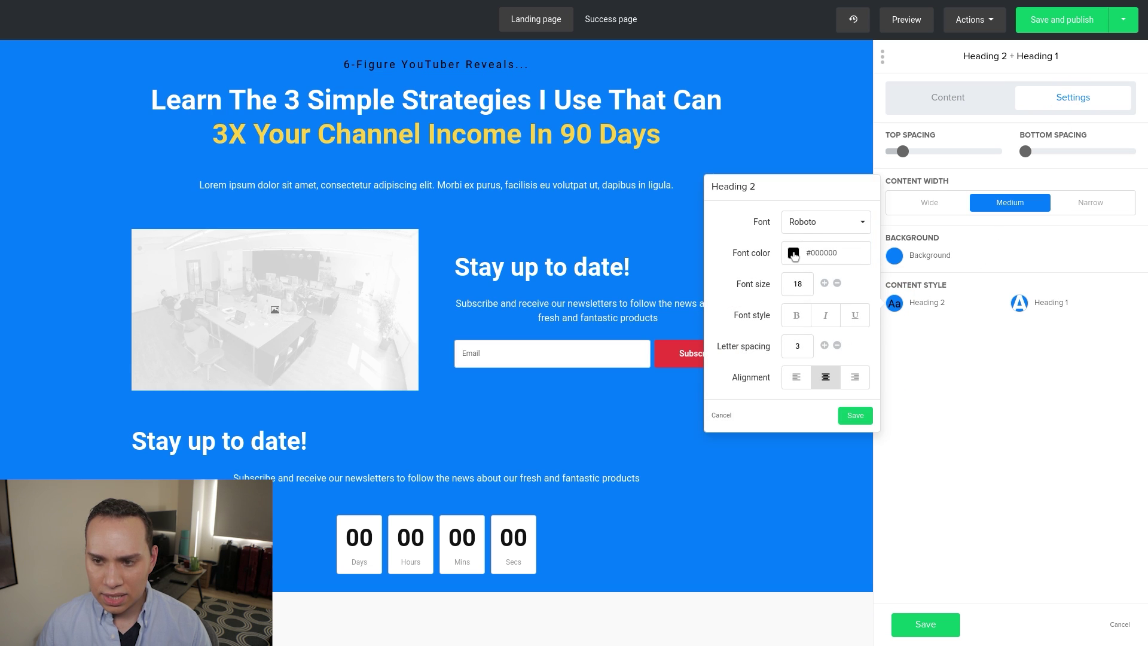
click(793, 254)
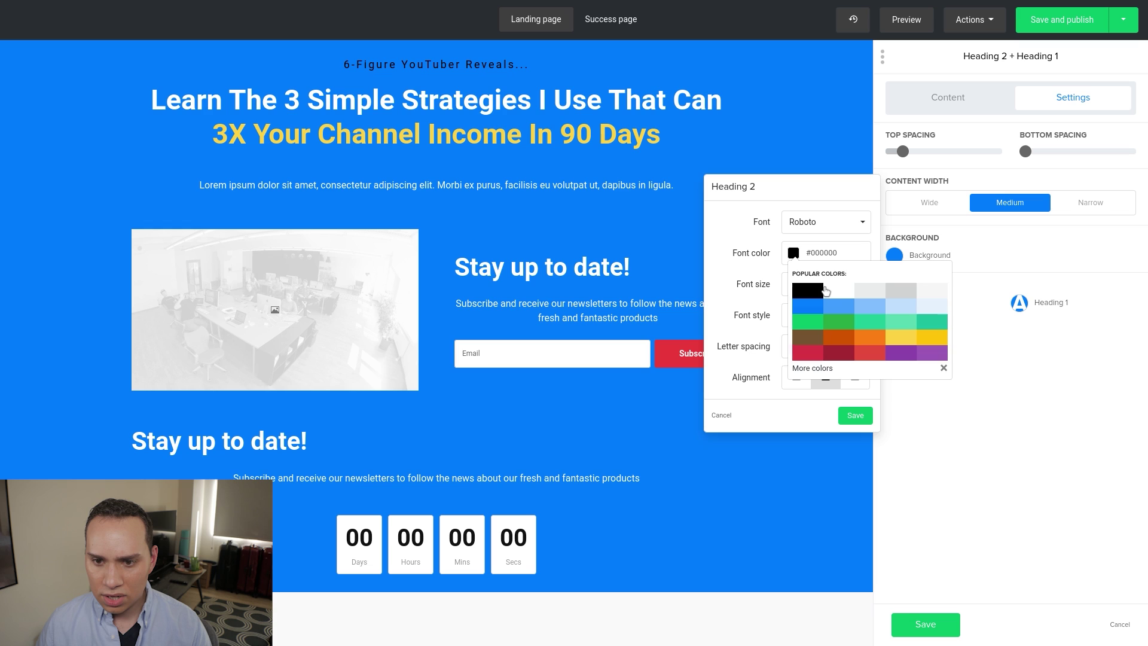
click(874, 293)
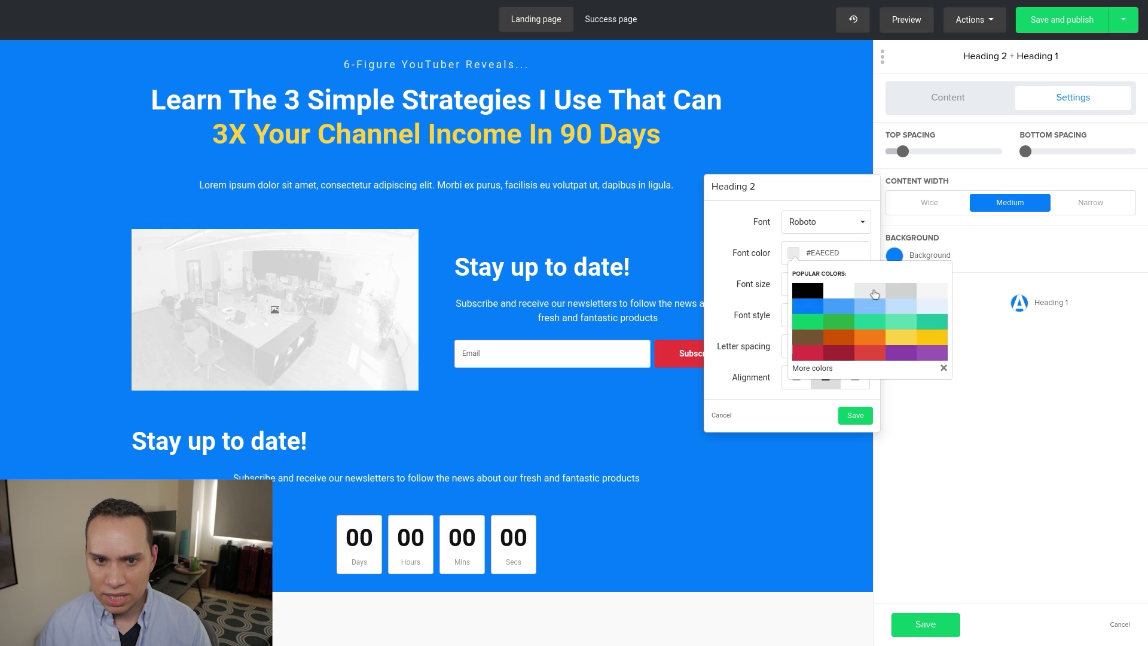
click(996, 370)
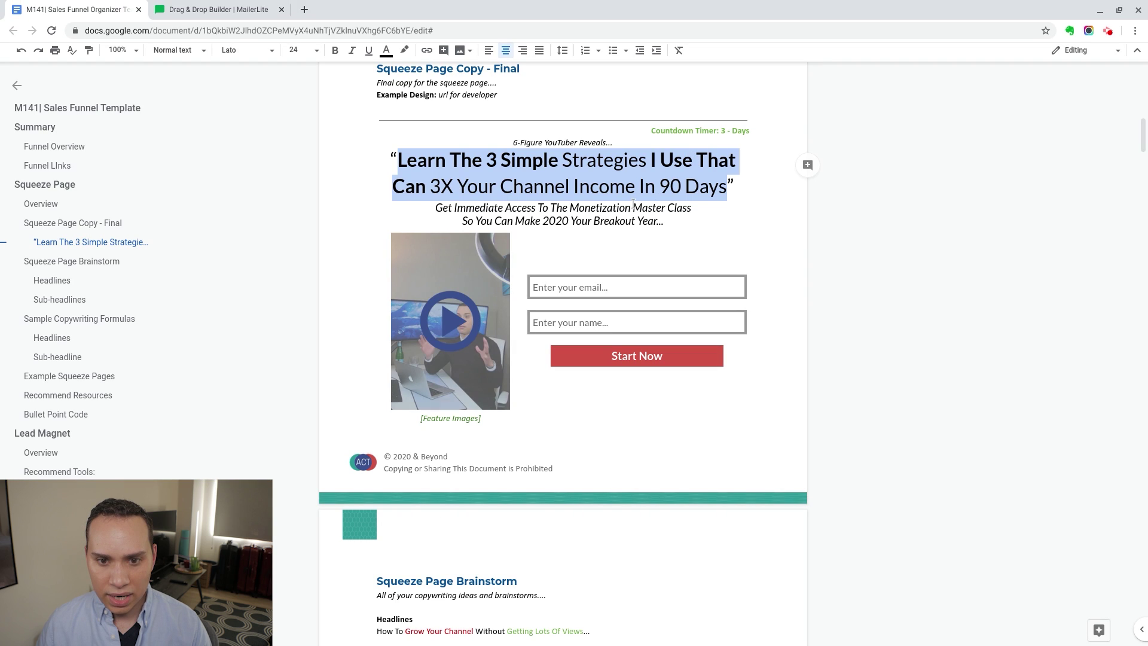
Copy the two-line subheadline under the squeeze page headline from the Google Docs template and return to the MailerLite builder
key(F11)
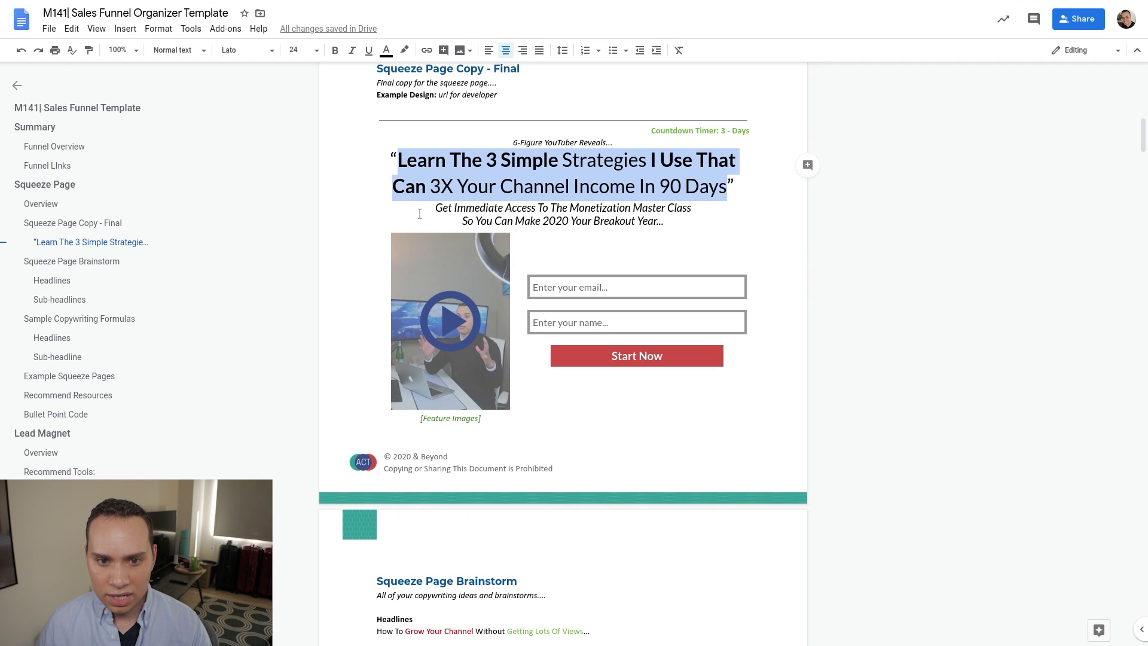
click(435, 208)
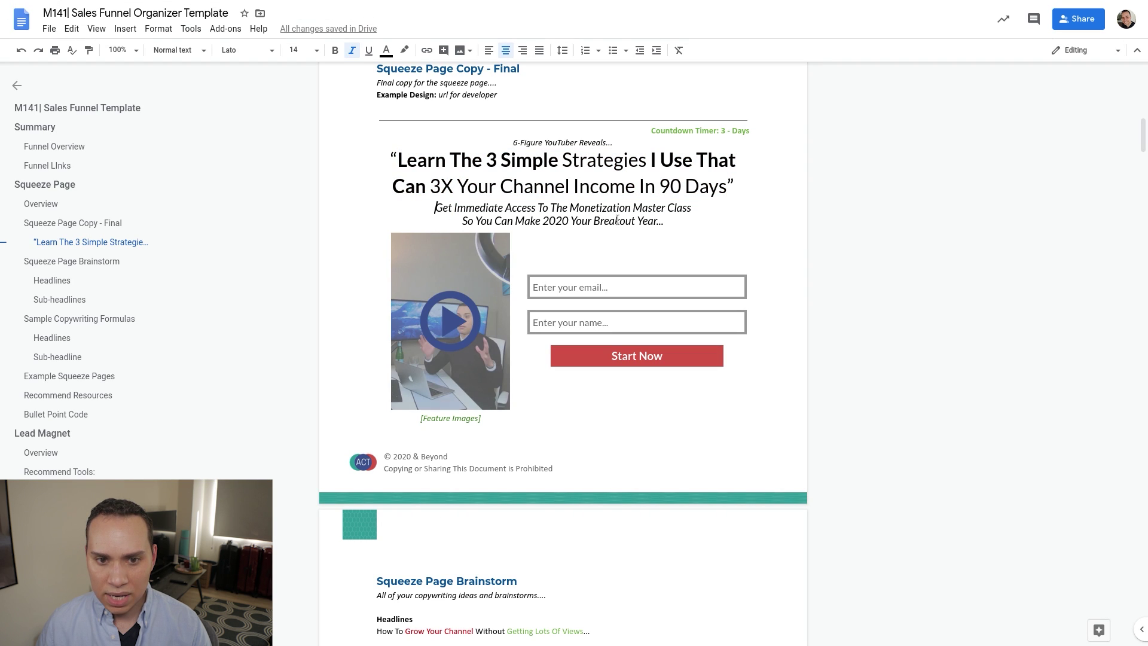
shift+click(665, 223)
key(ctrl+c)
key(alt+Tab)
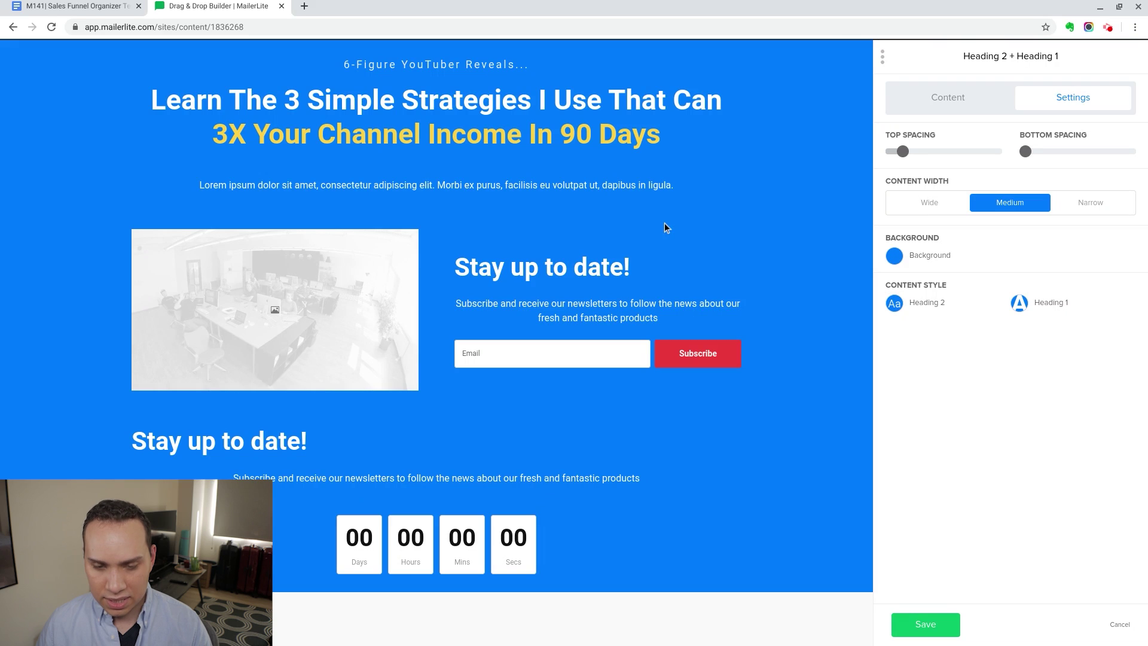
key(F11)
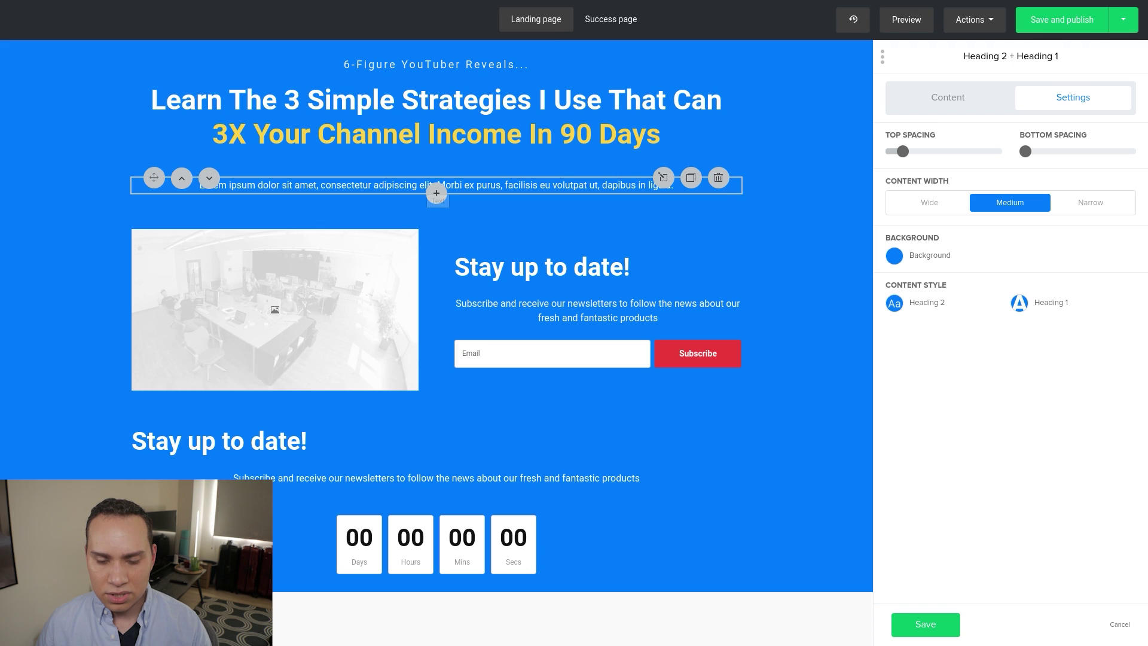
Replace the Lorem ipsum text below the headline with the copied "Get Immediate Access To The Monetization Master Class" subheadline
click(437, 185)
key(ctrl+a)
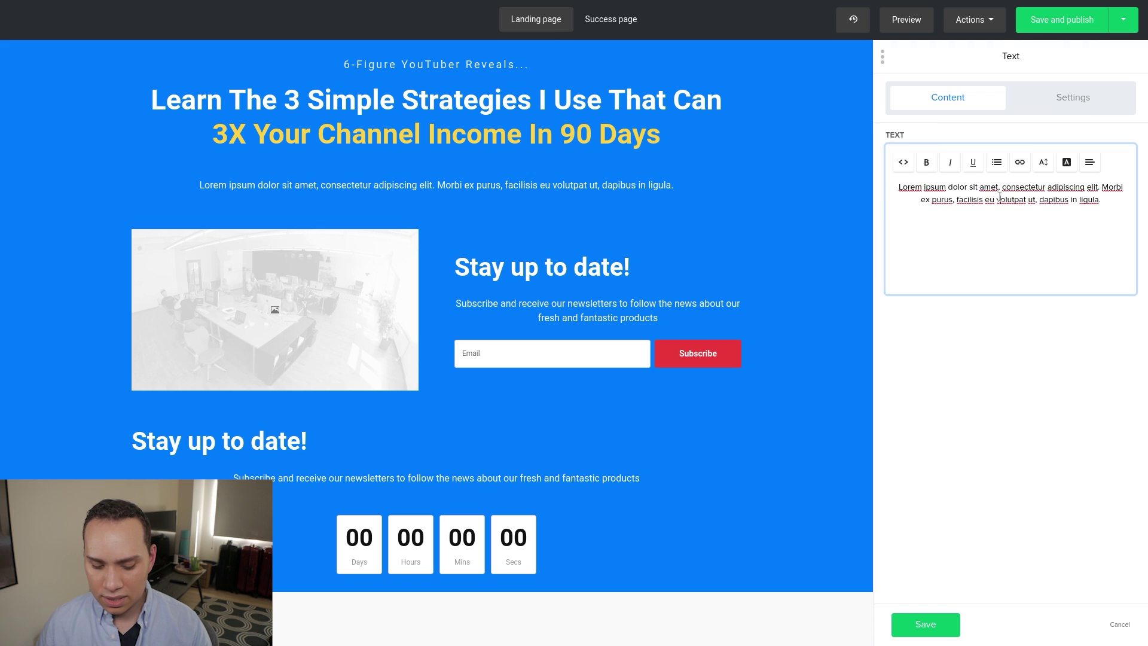
key(ctrl+v)
key(BackSpace)
key(BackSpace)
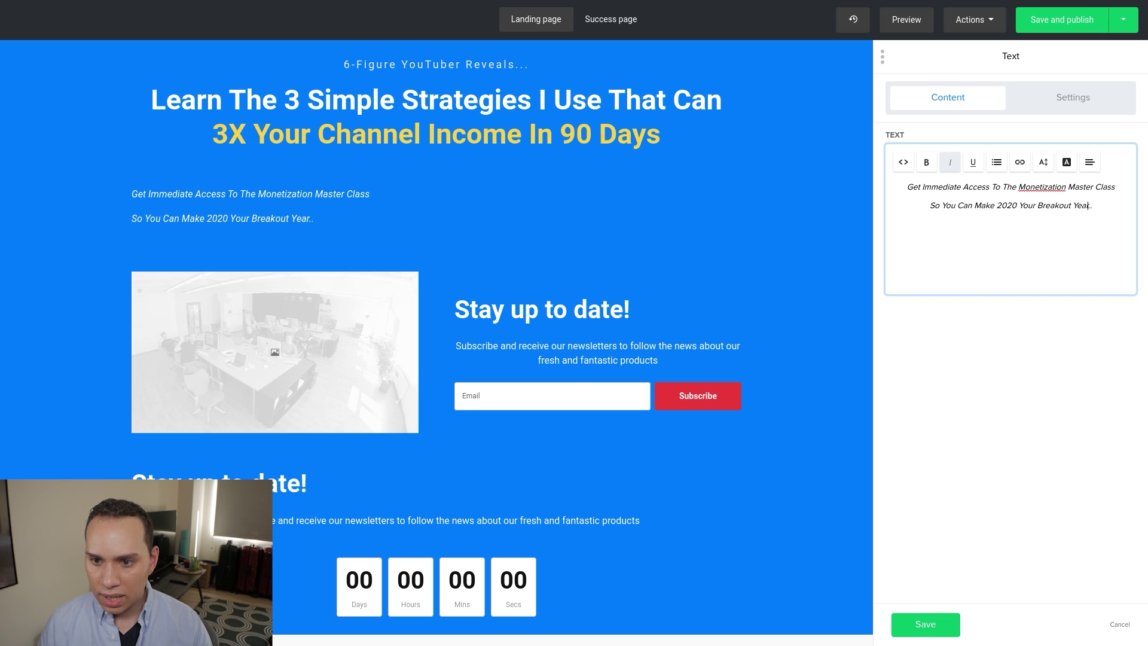
Join the subheadline's two lines into one paragraph and complete its ending as "Breakout Year..."
click(973, 205)
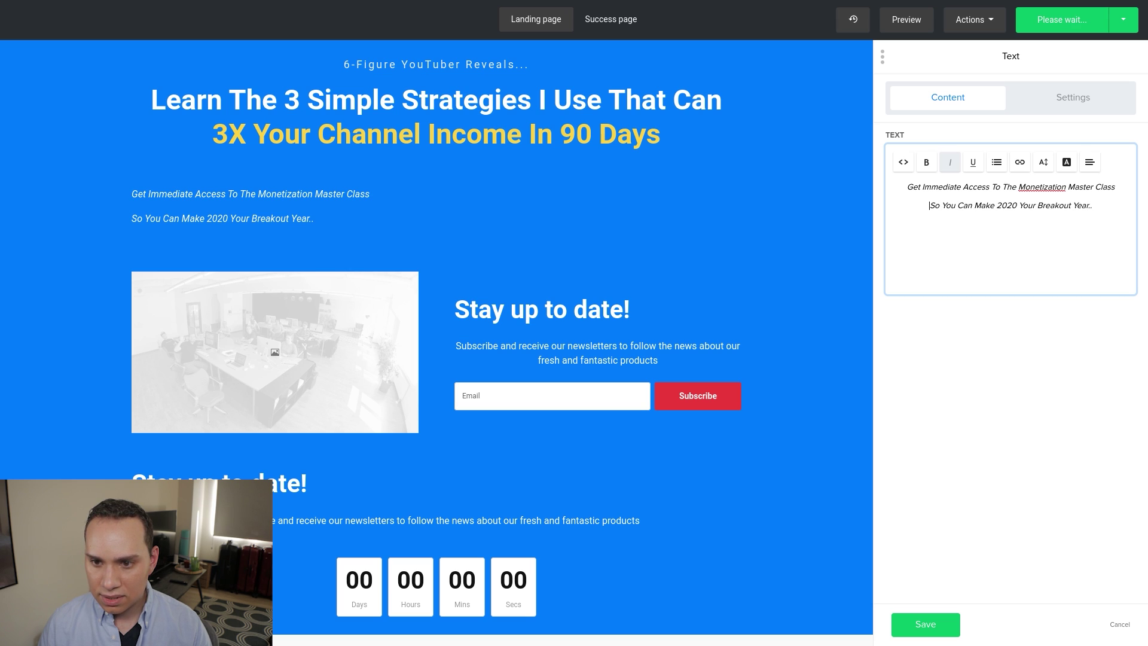
key(BackSpace)
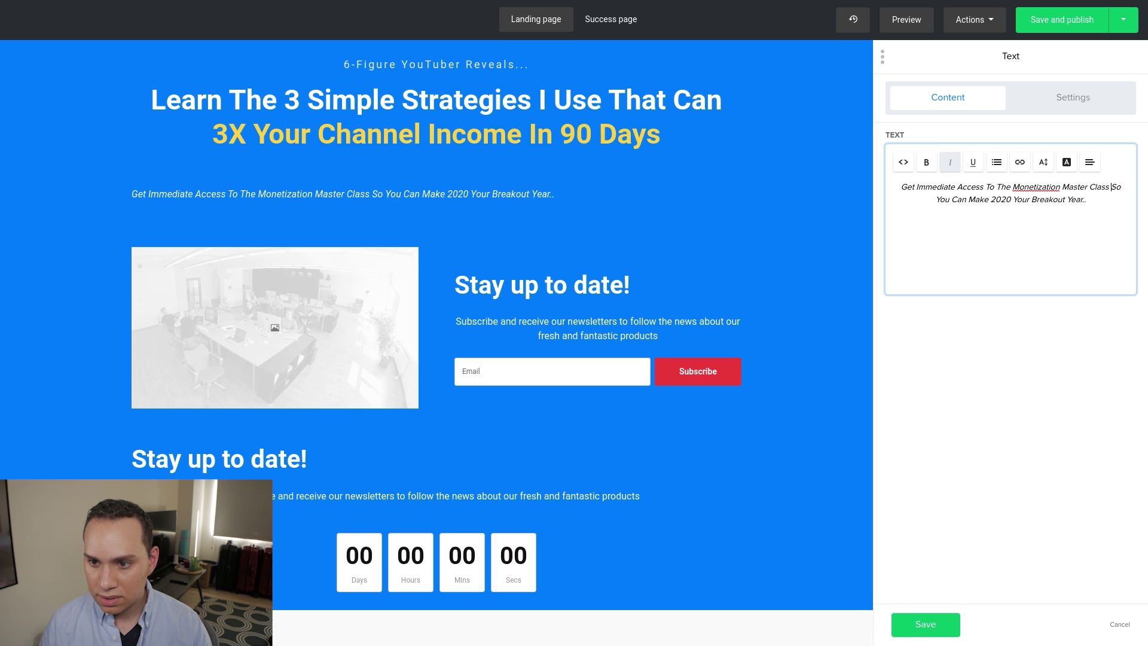
click(1090, 202)
text(.)
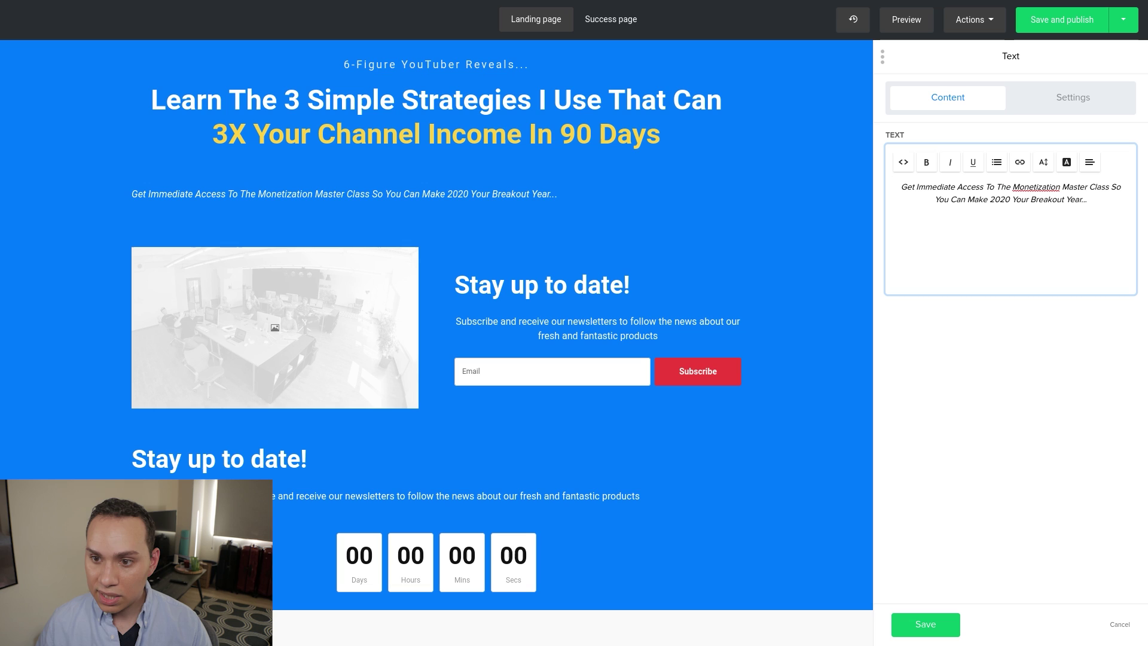
right_click(1044, 186)
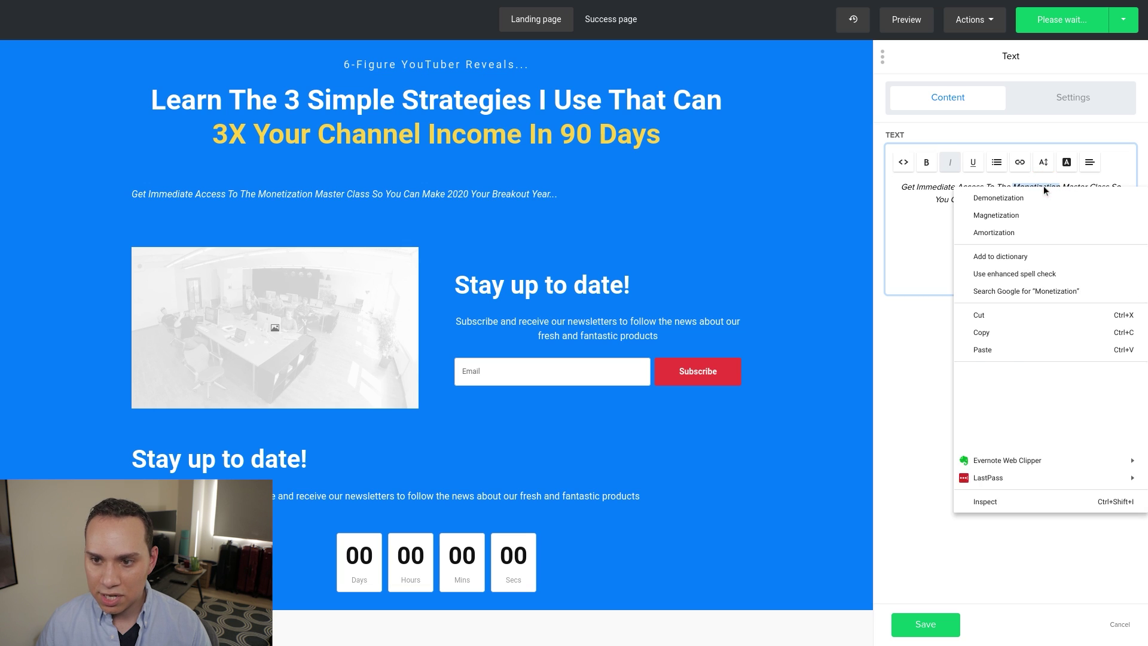
click(928, 210)
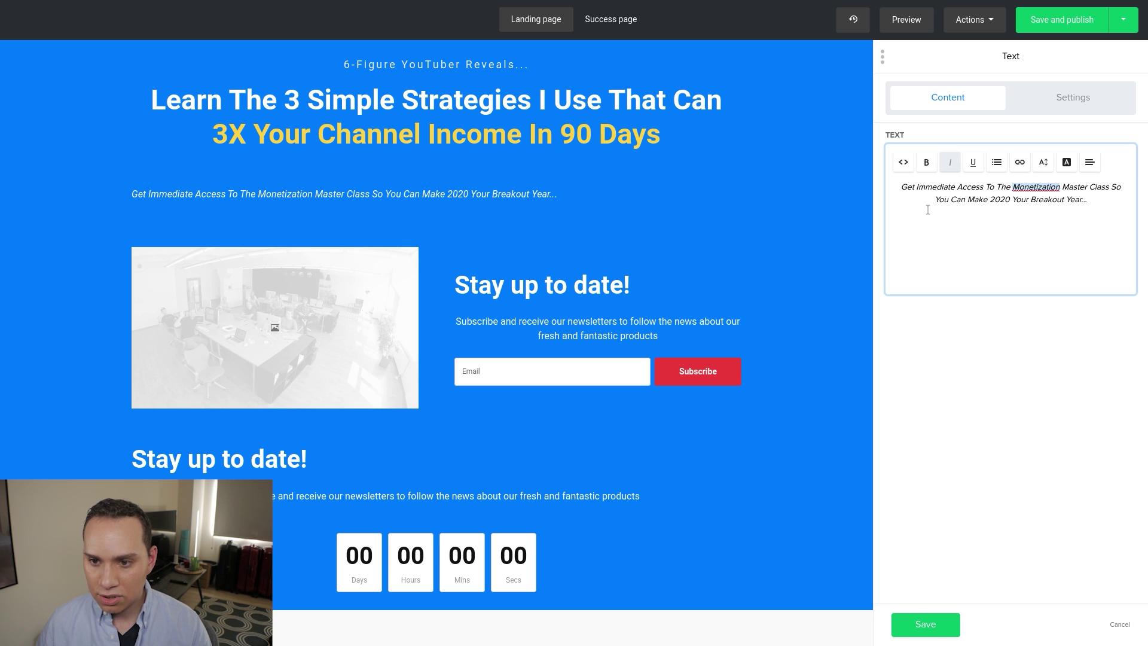
click(973, 200)
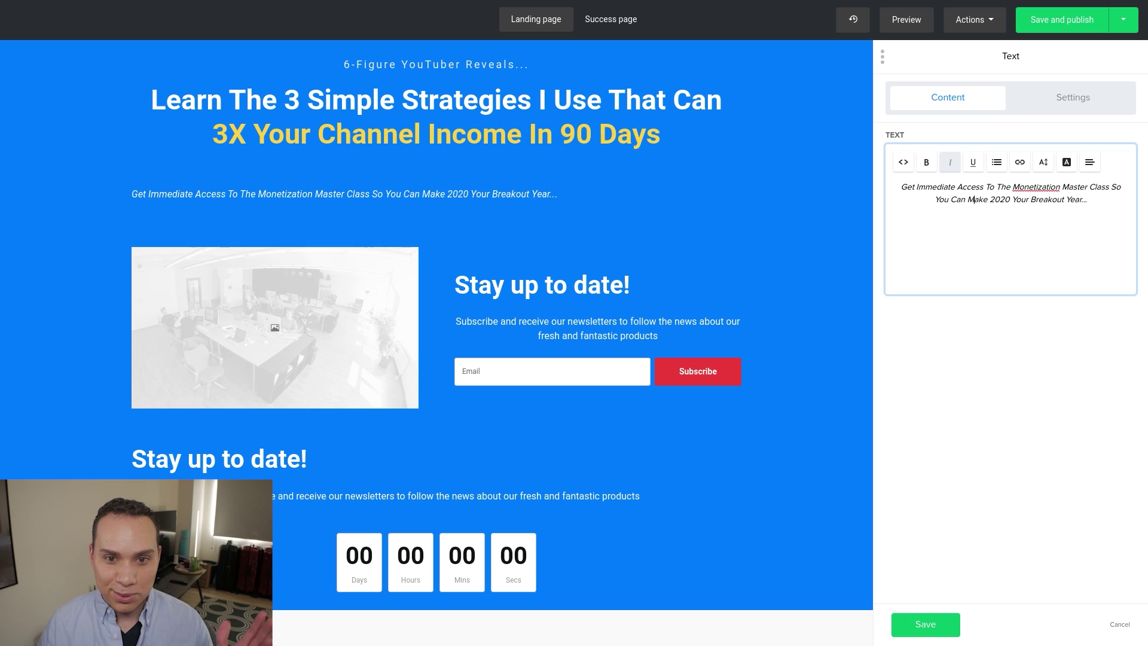
Set the subheadline block's content width to Medium and its top and bottom spacing to 0
click(1072, 106)
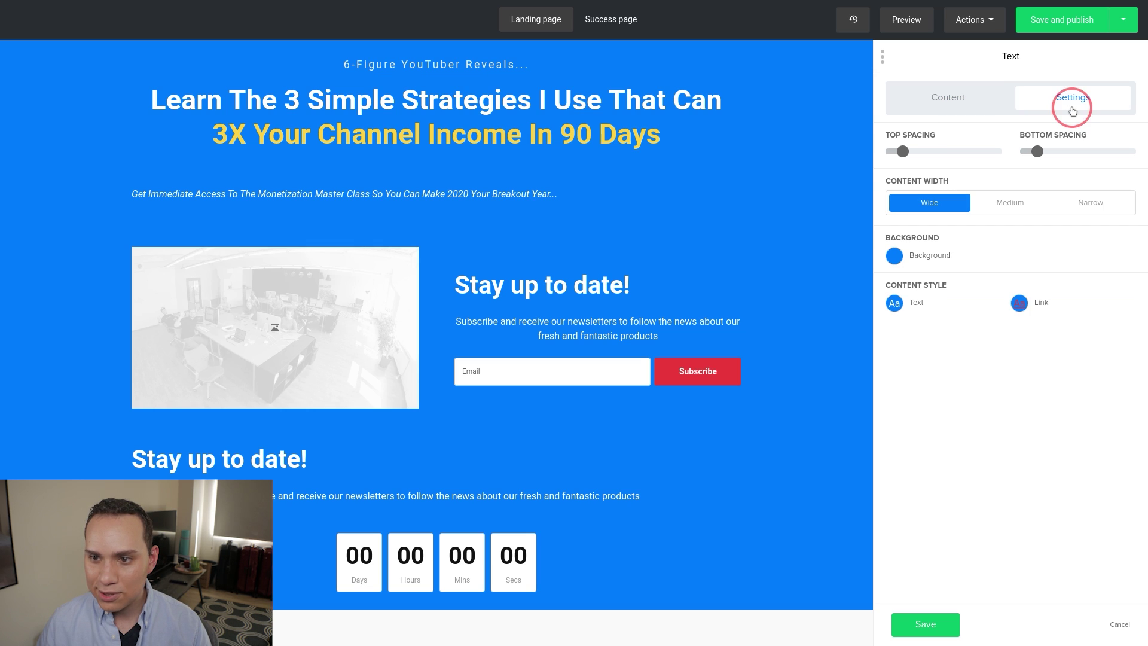
click(1001, 206)
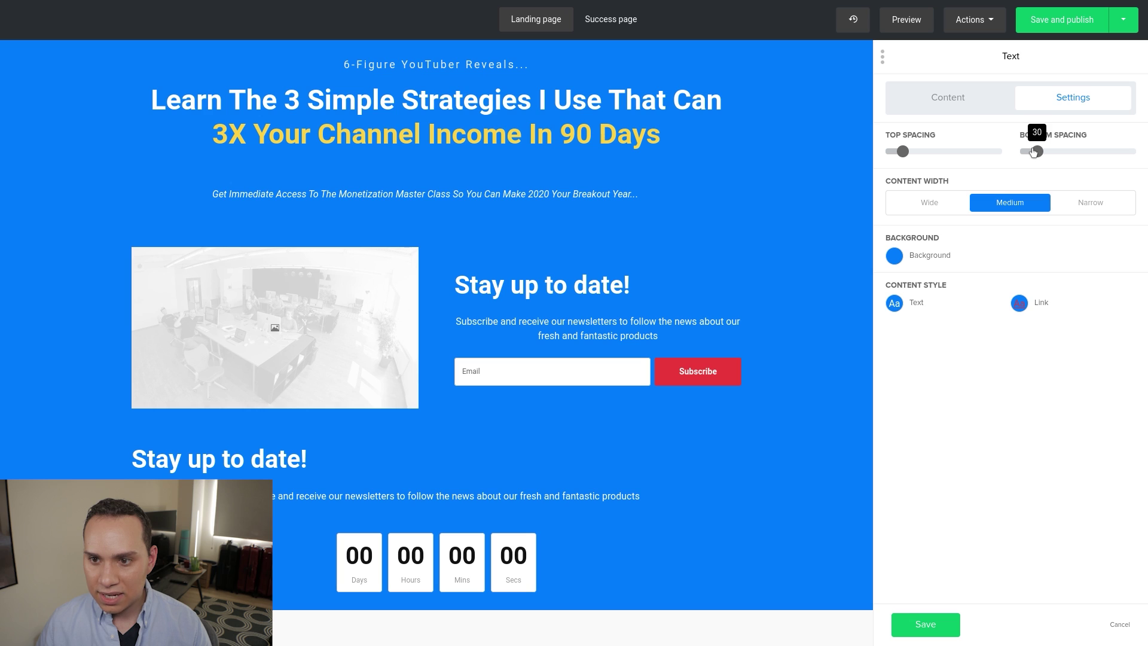
click(895, 154)
drag(895, 154, 886, 153)
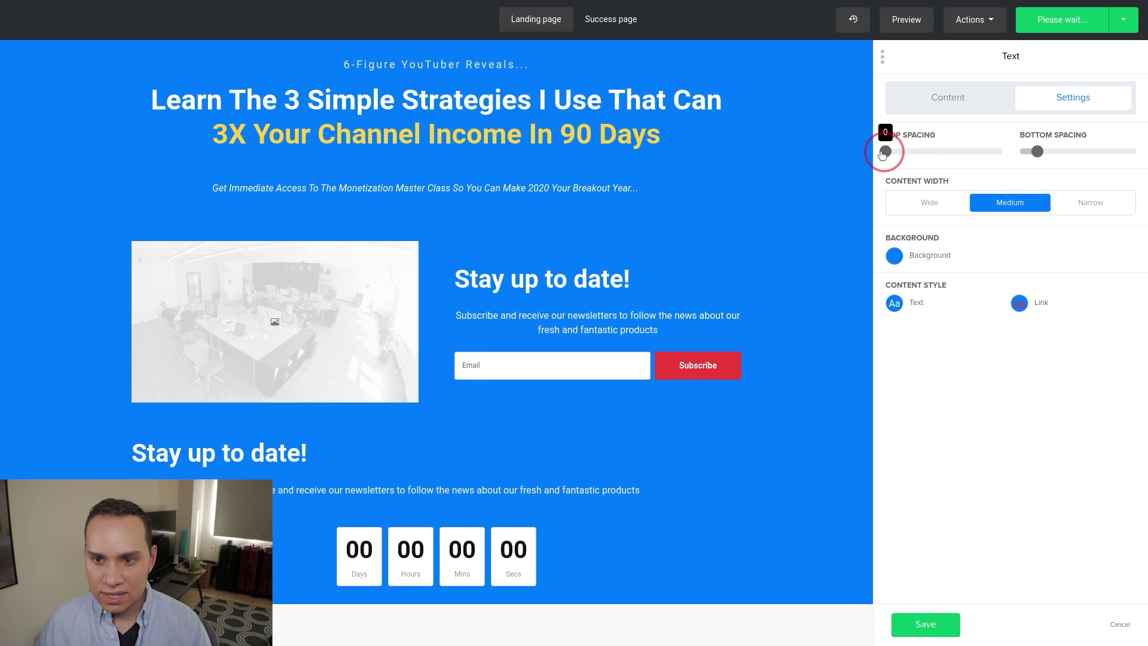
drag(1037, 153, 1020, 153)
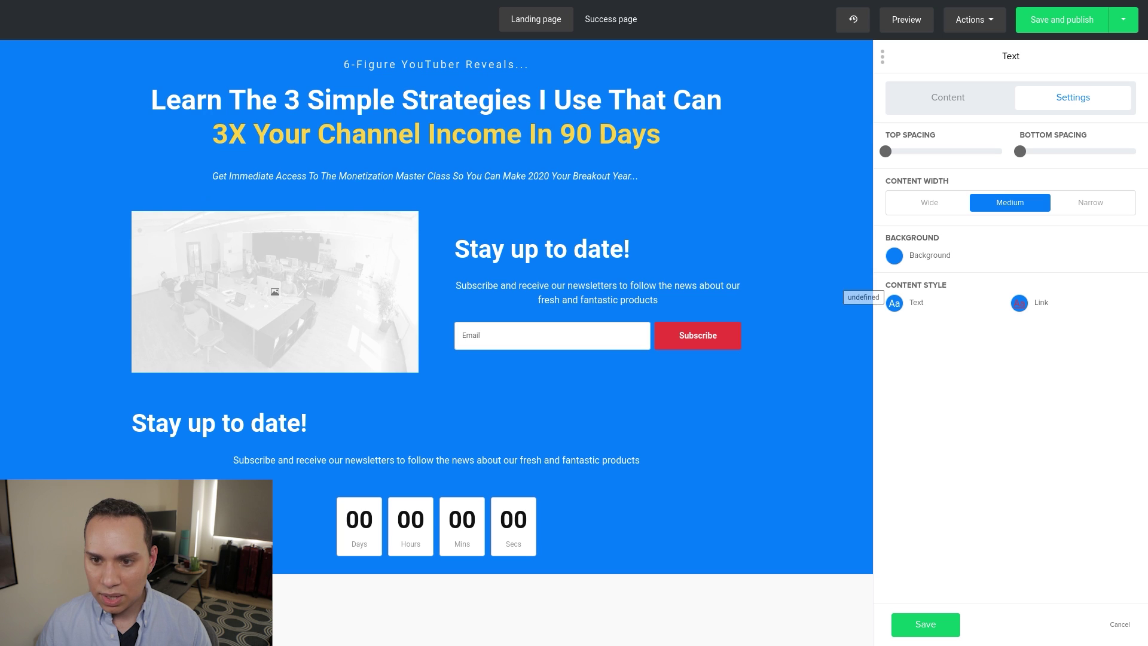
Increase the subheadline's text font size to 20
click(895, 304)
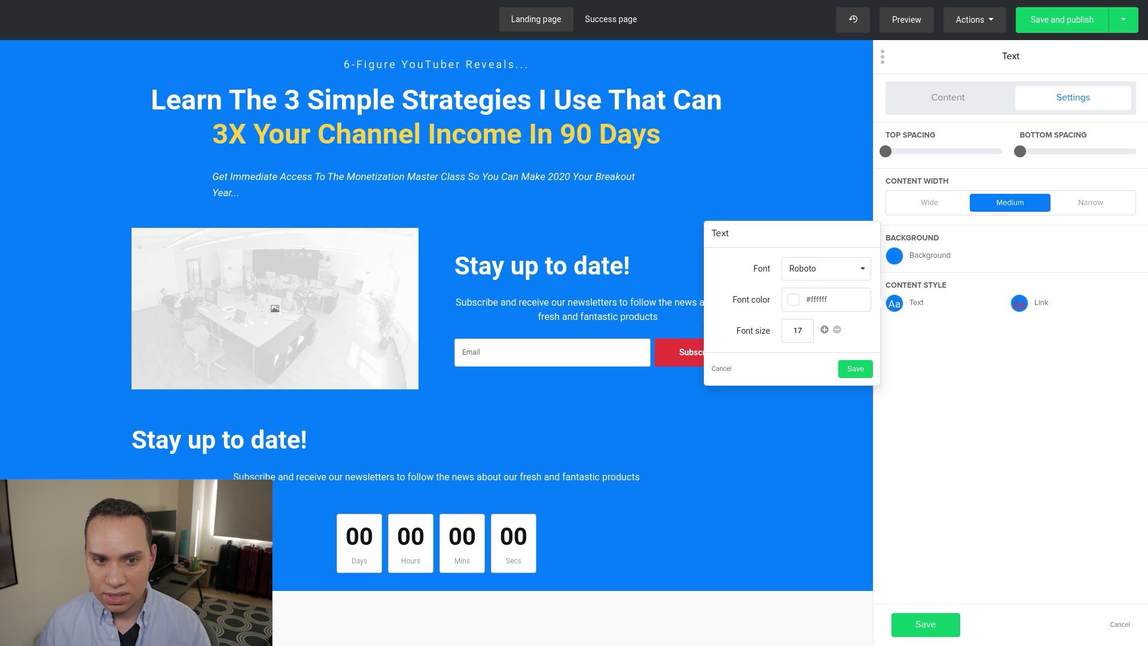
click(825, 330)
click(824, 330)
click(825, 330)
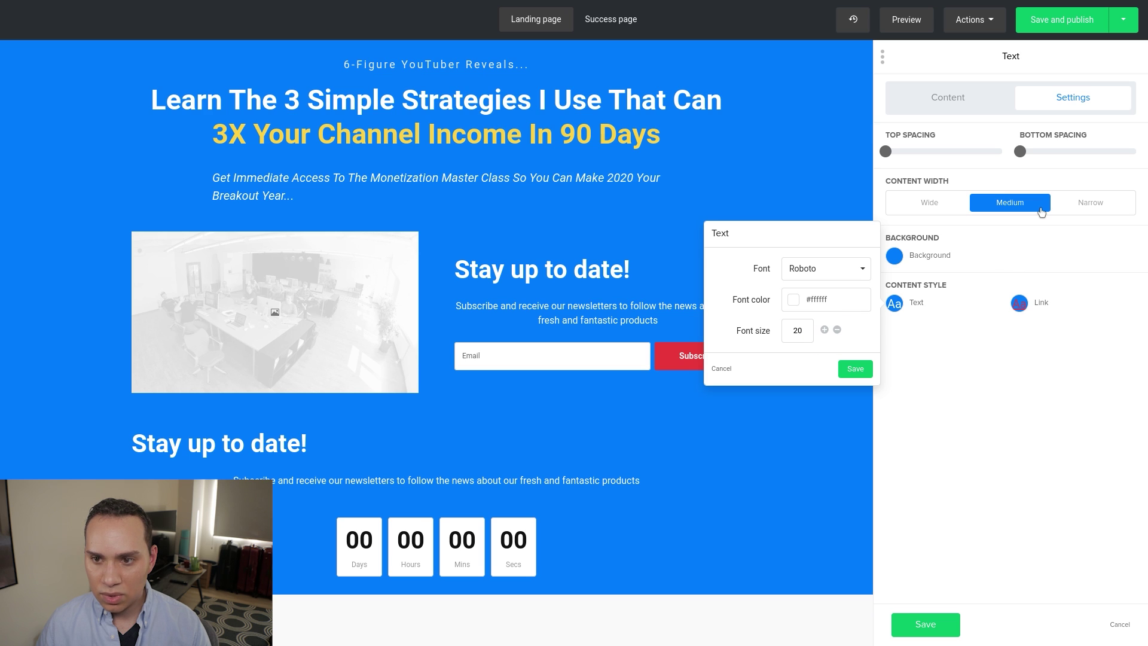
Center-align the whole "Get Immediate Access To The Monetization Master Class" subheadline
click(957, 107)
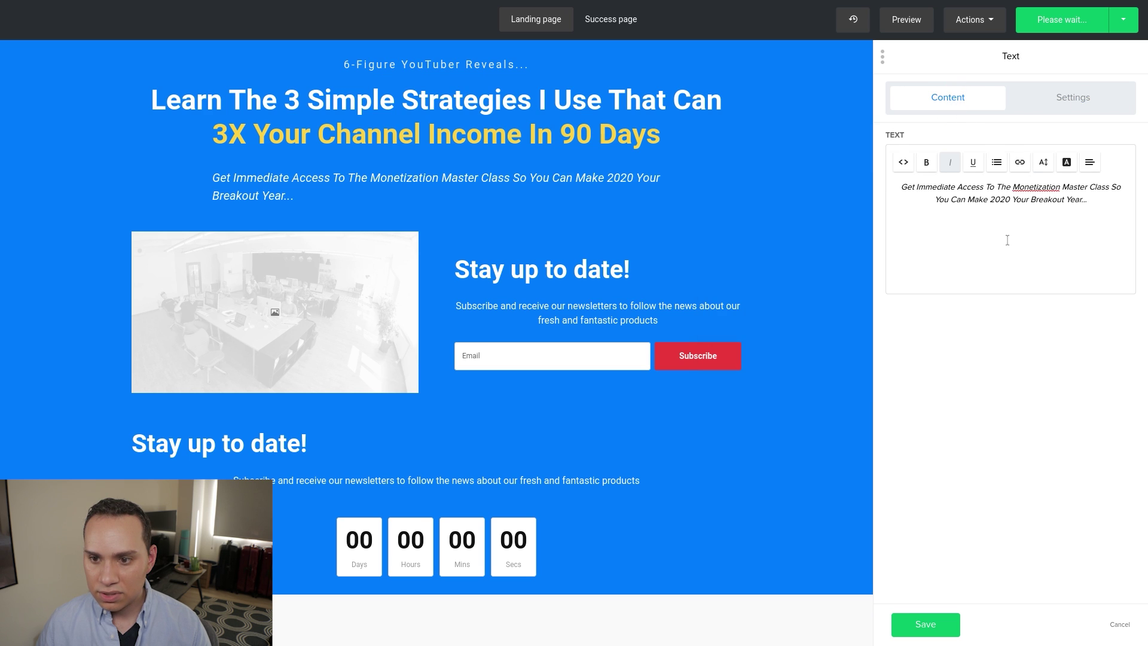
triple_click(1059, 197)
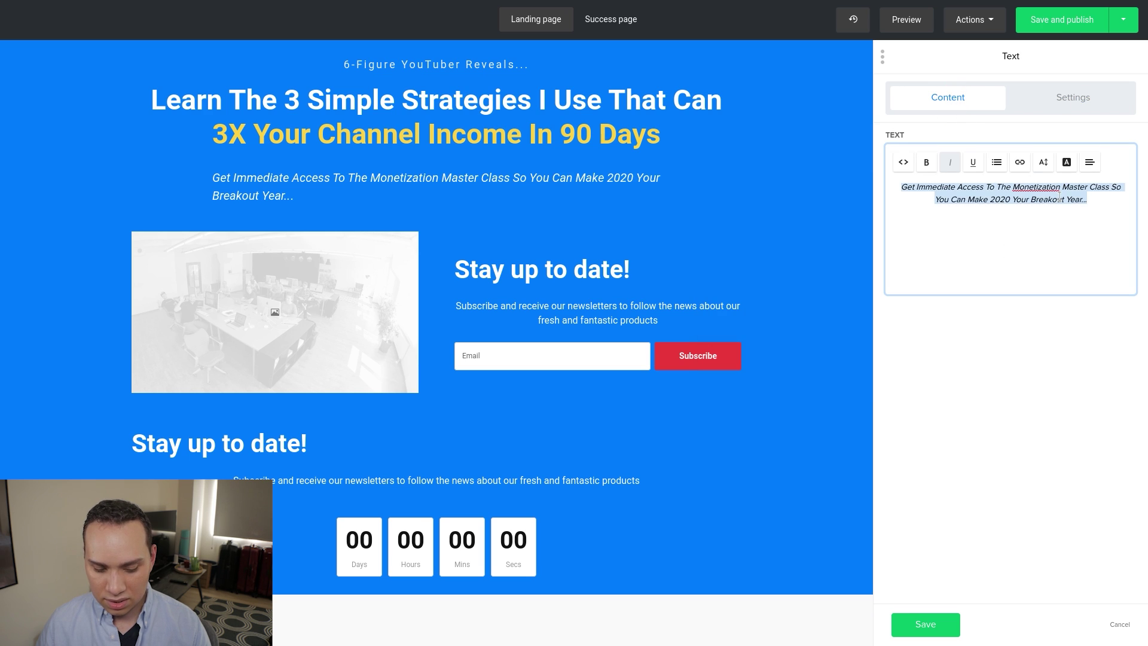
click(1092, 167)
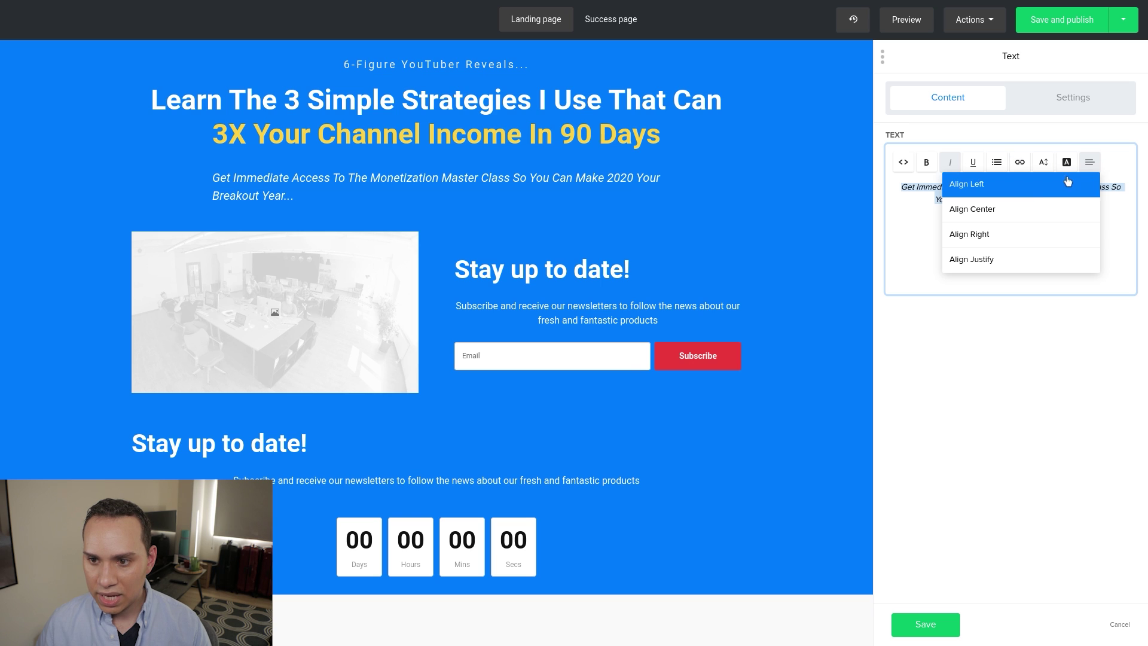
click(1015, 213)
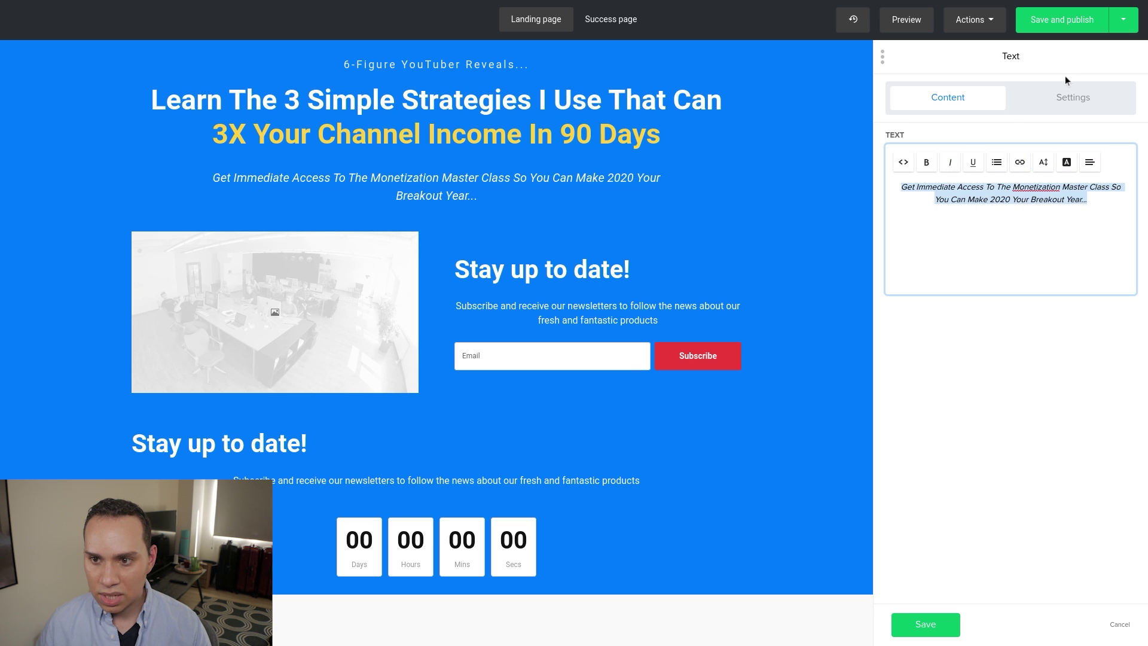
click(1069, 96)
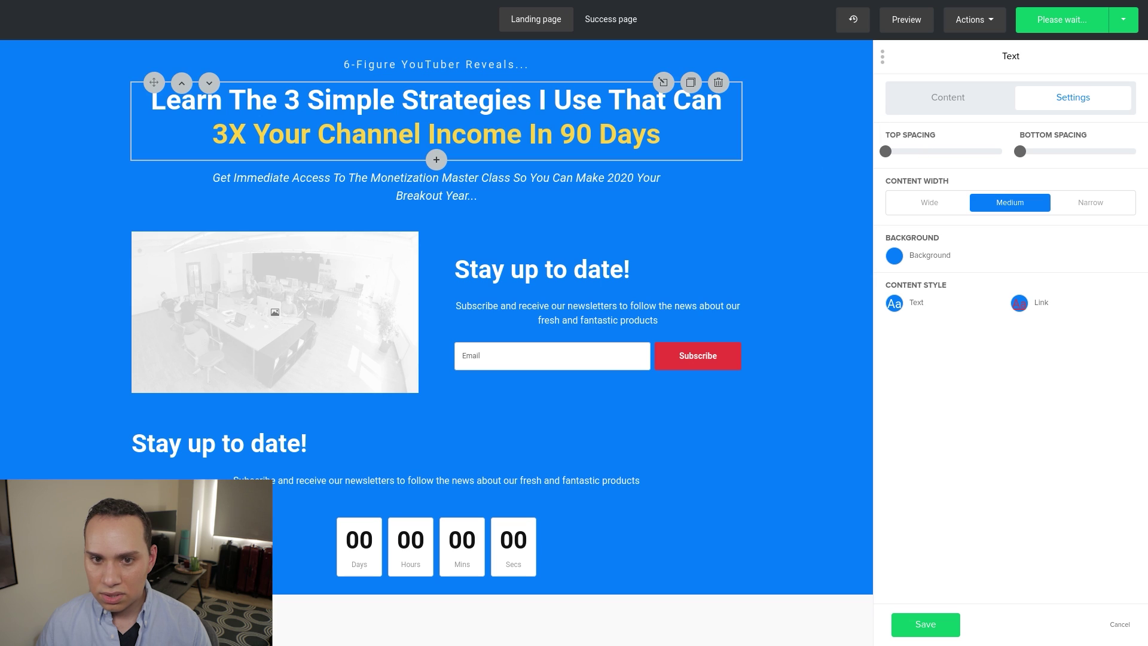
Reduce the top spacing of the "Learn The 3 Simple Strategies" headline block to 0 and save the block
click(490, 117)
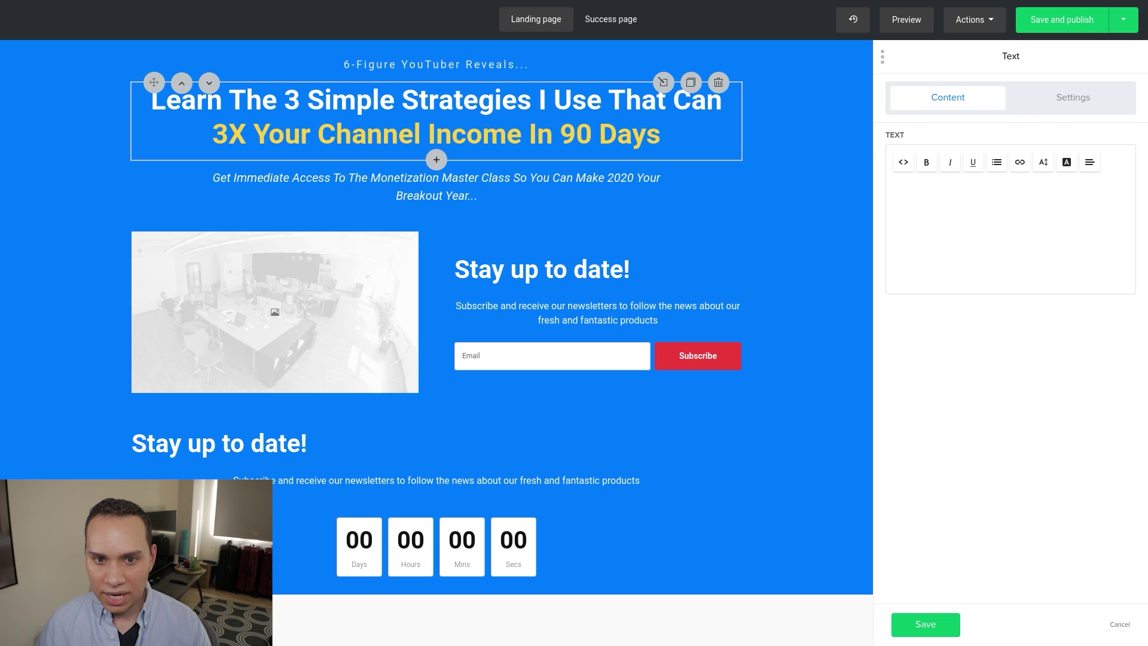
click(1074, 107)
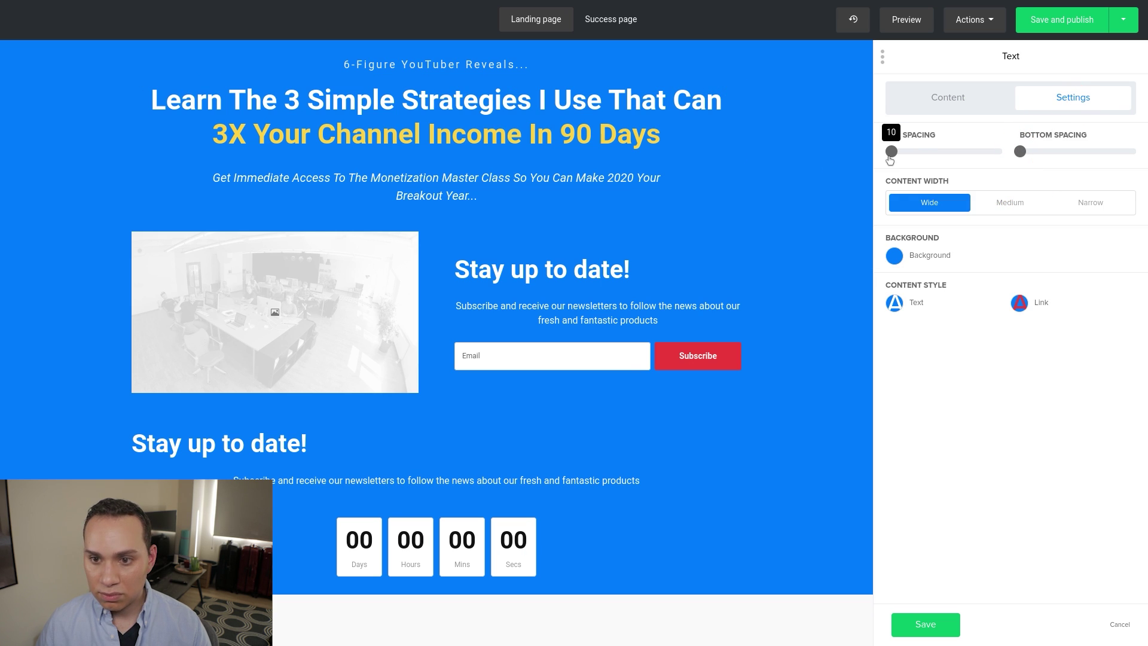
drag(892, 151, 886, 151)
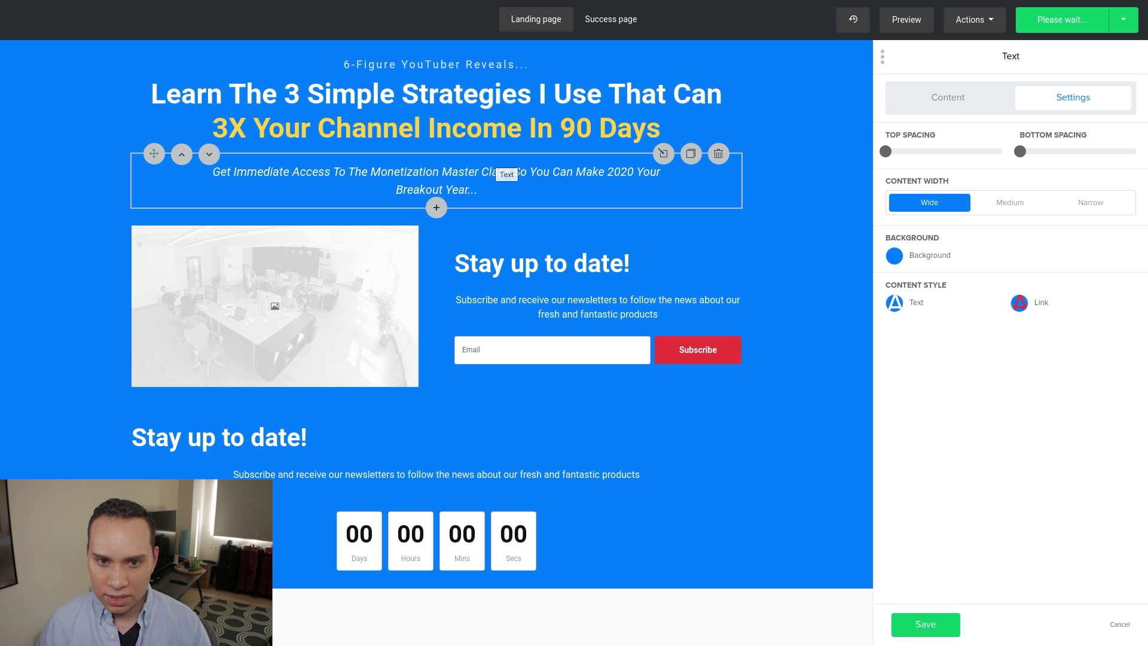
click(926, 624)
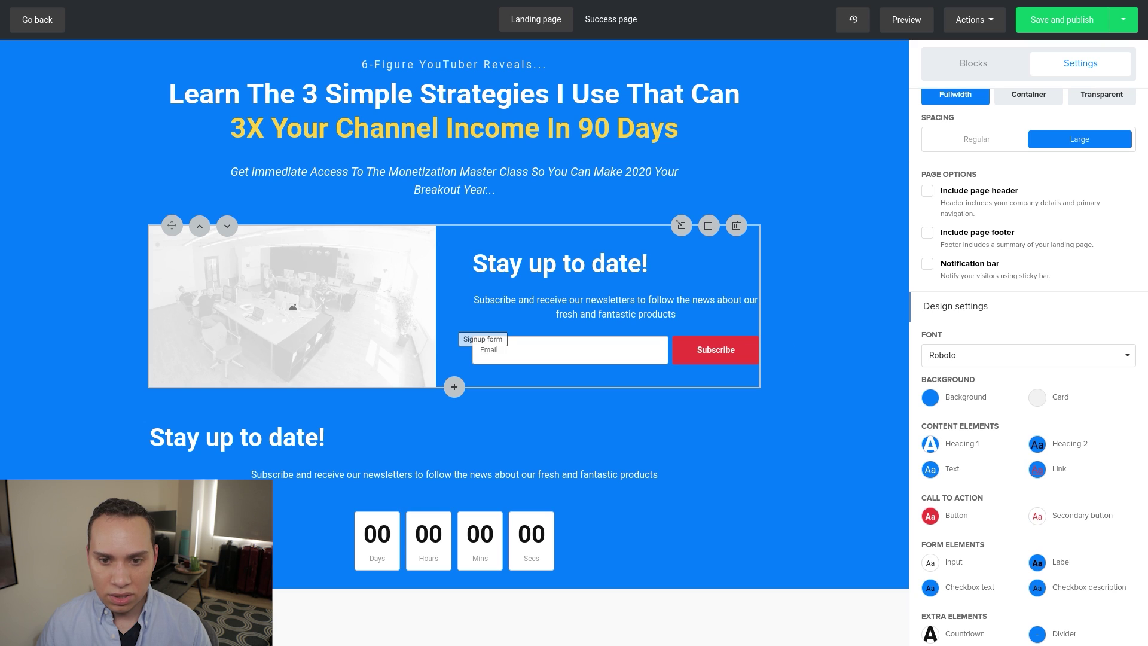
Clear the "Stay up to date!" heading and the newsletter description from the signup form block with the image
click(292, 314)
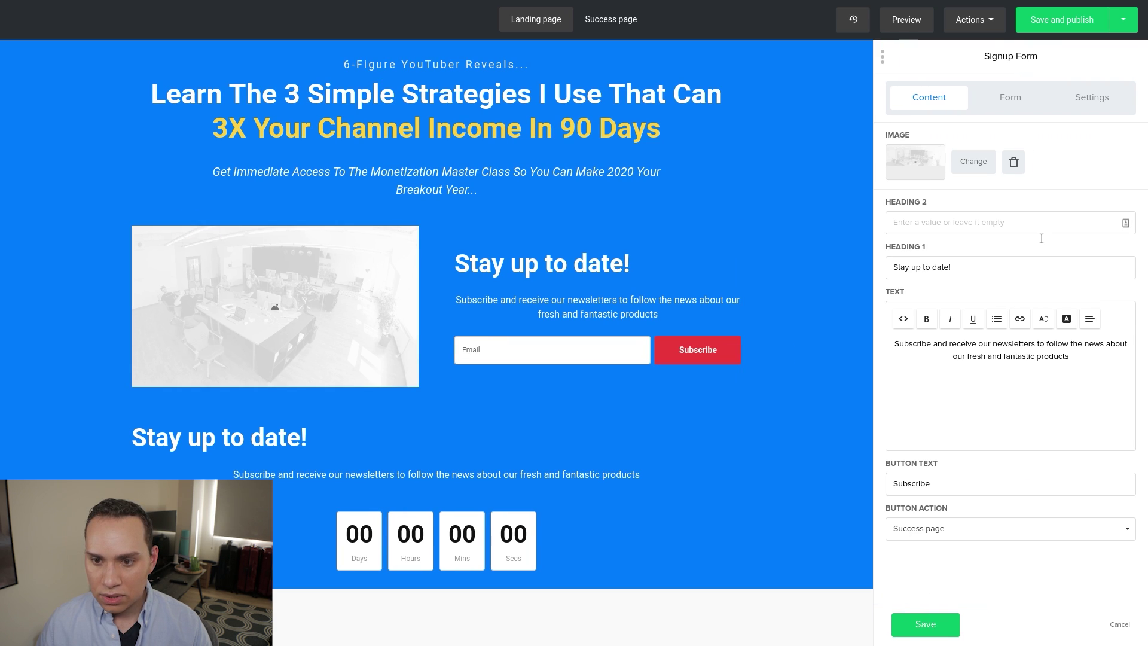
click(984, 265)
key(ctrl+a)
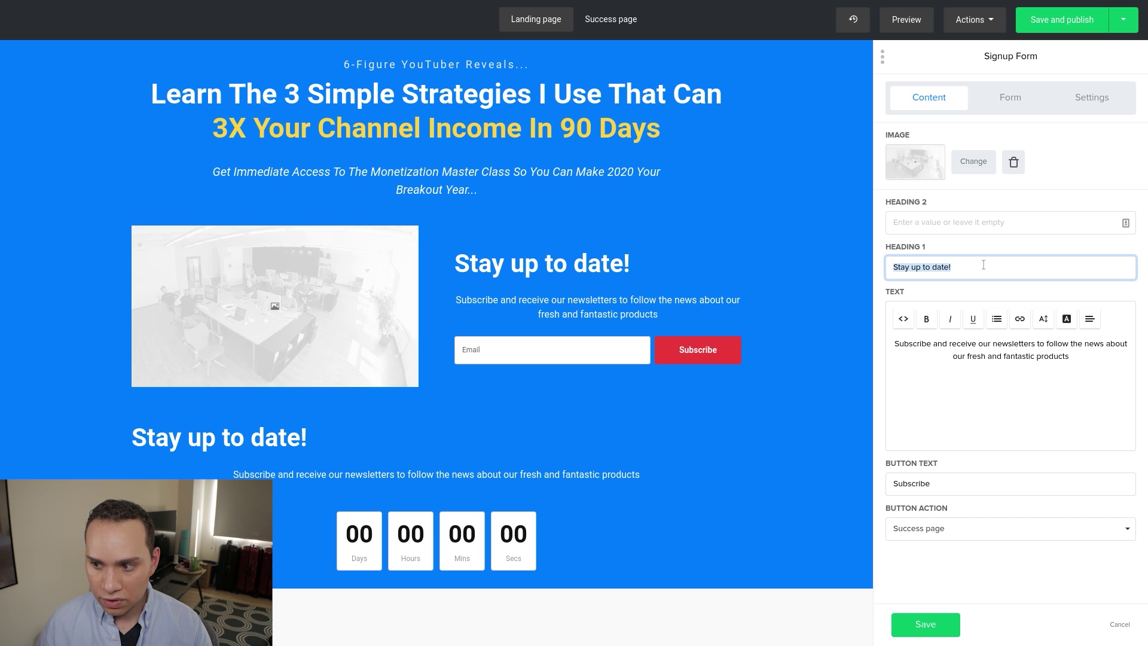
key(BackSpace)
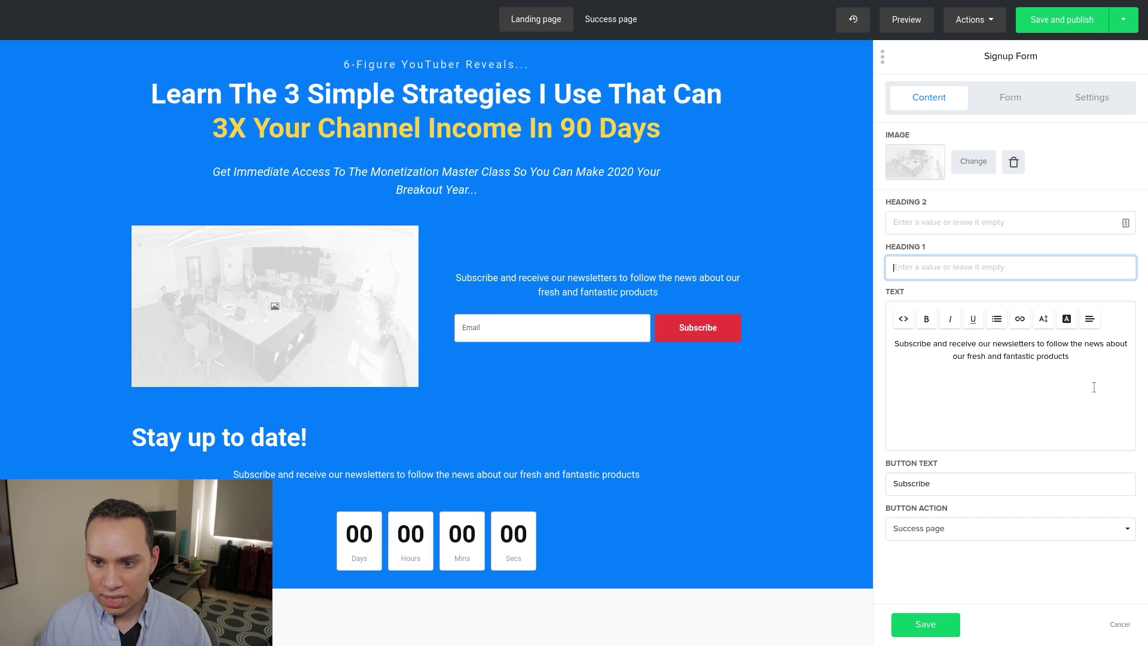
click(1041, 359)
key(ctrl+a)
key(BackSpace)
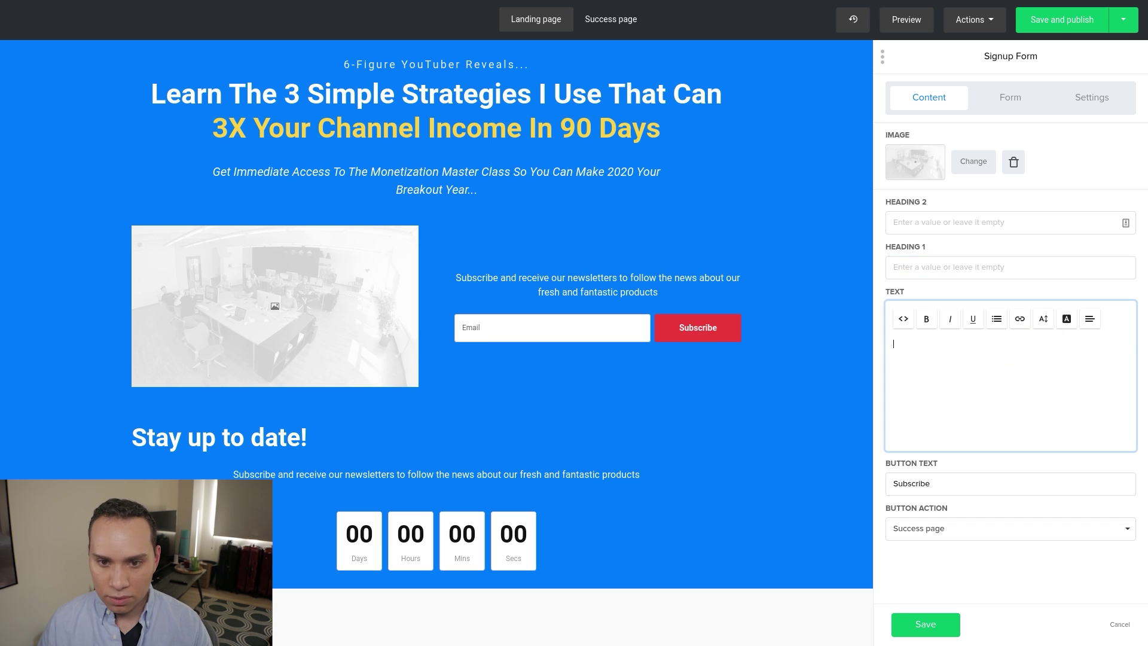
key(ctrl+s)
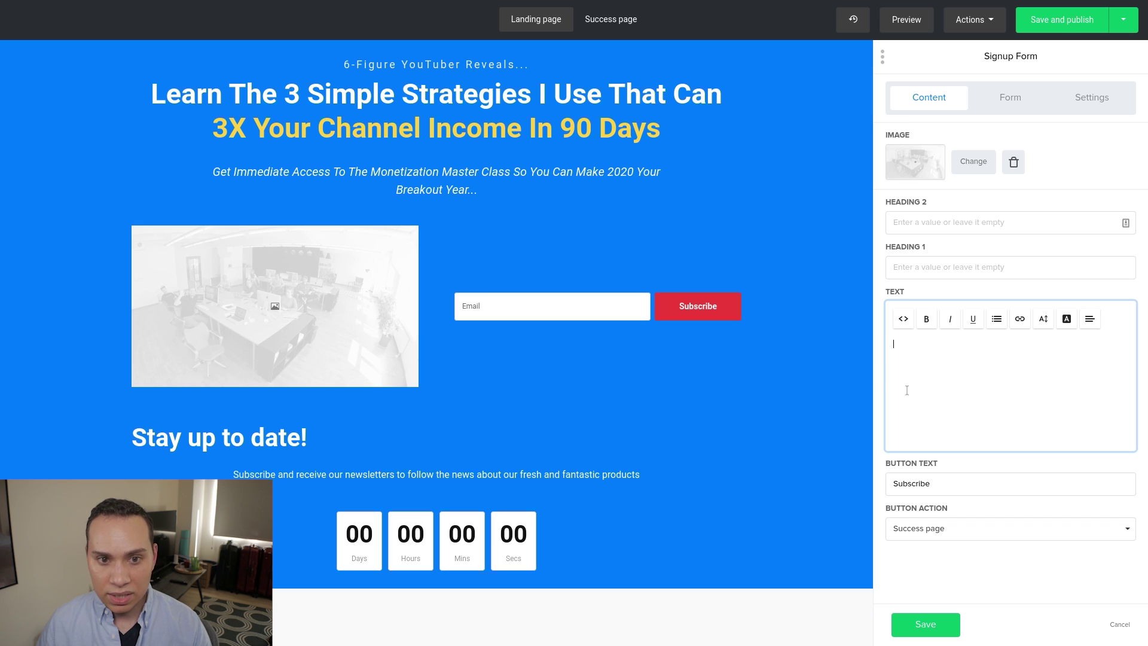
Copy all lines of the Bullet Point Code from the Google Docs template and return to the MailerLite builder
key(ctrl+Tab)
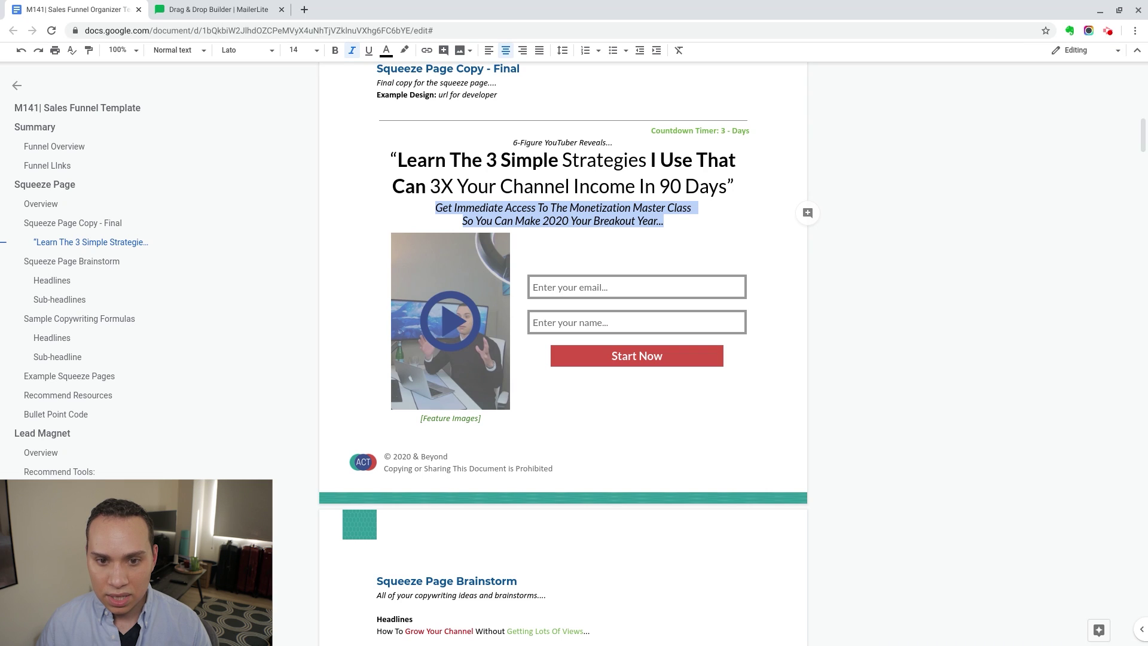
scroll(594, 401, down, 10)
scroll(594, 401, down, 15)
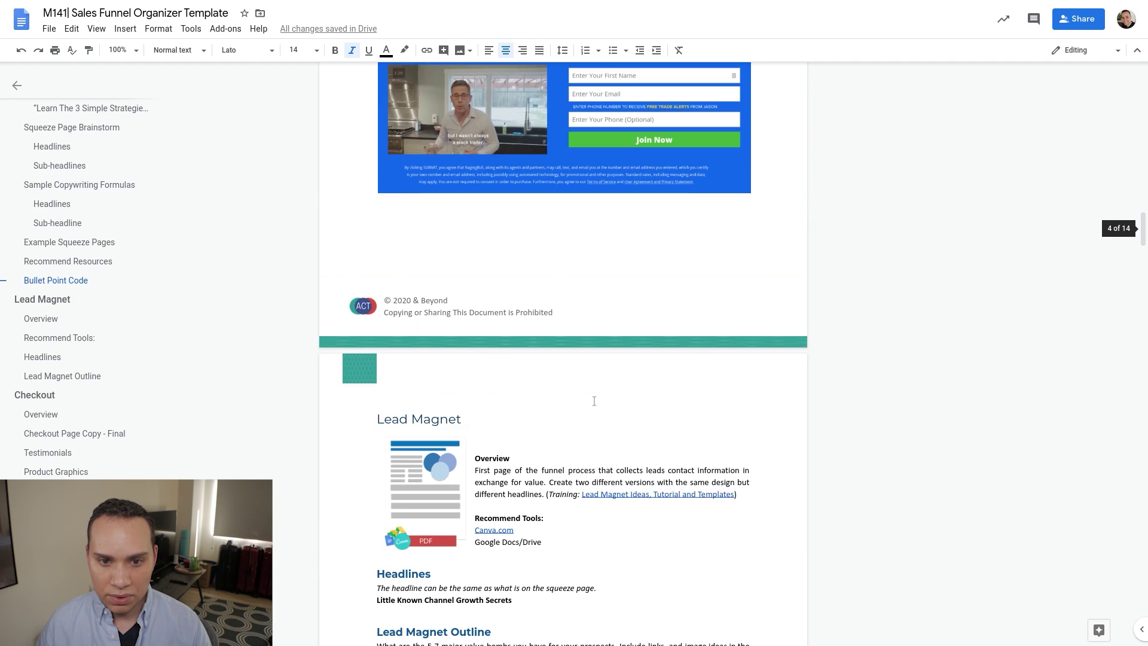
scroll(594, 401, up, 12)
scroll(375, 323, down, 3)
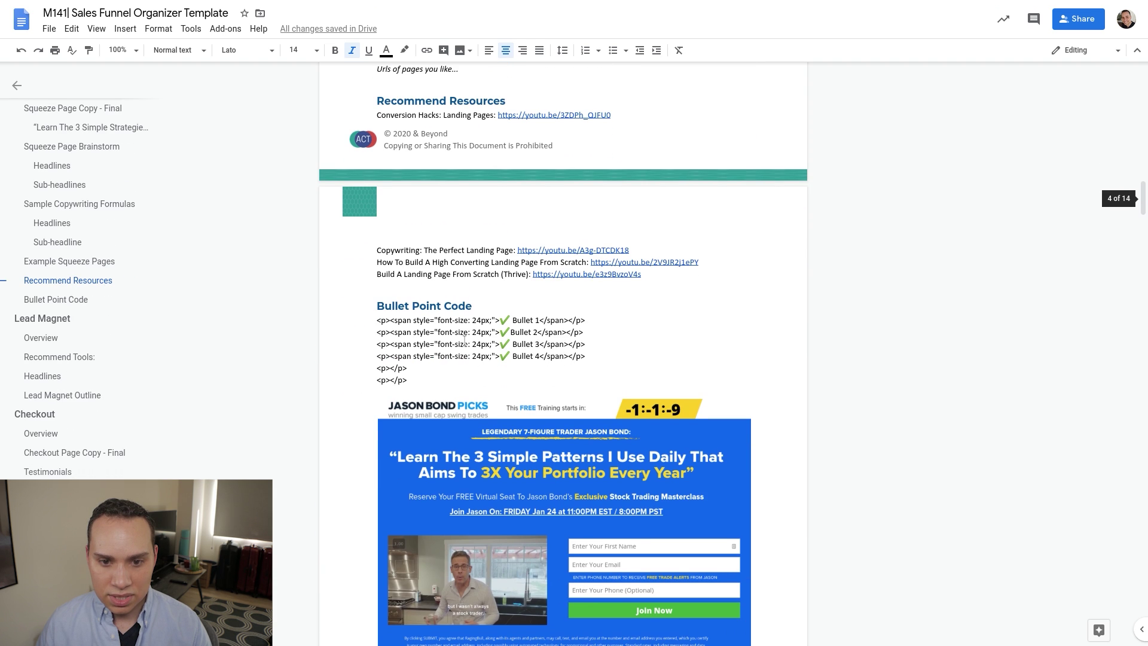
click(374, 321)
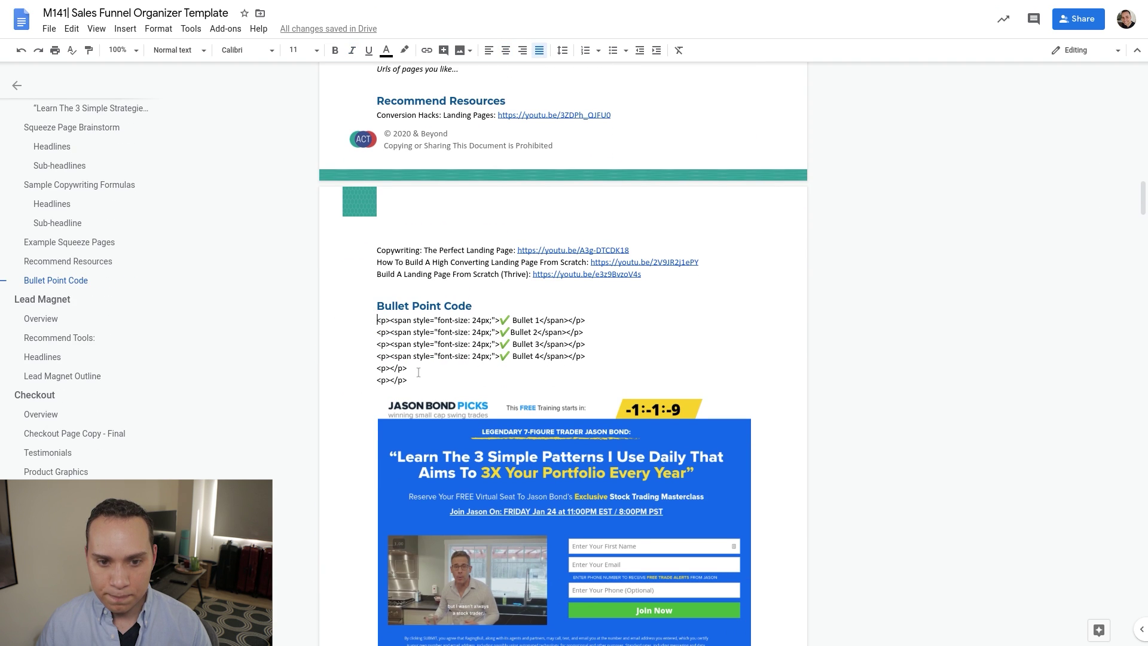
shift+click(418, 384)
key(ctrl+c)
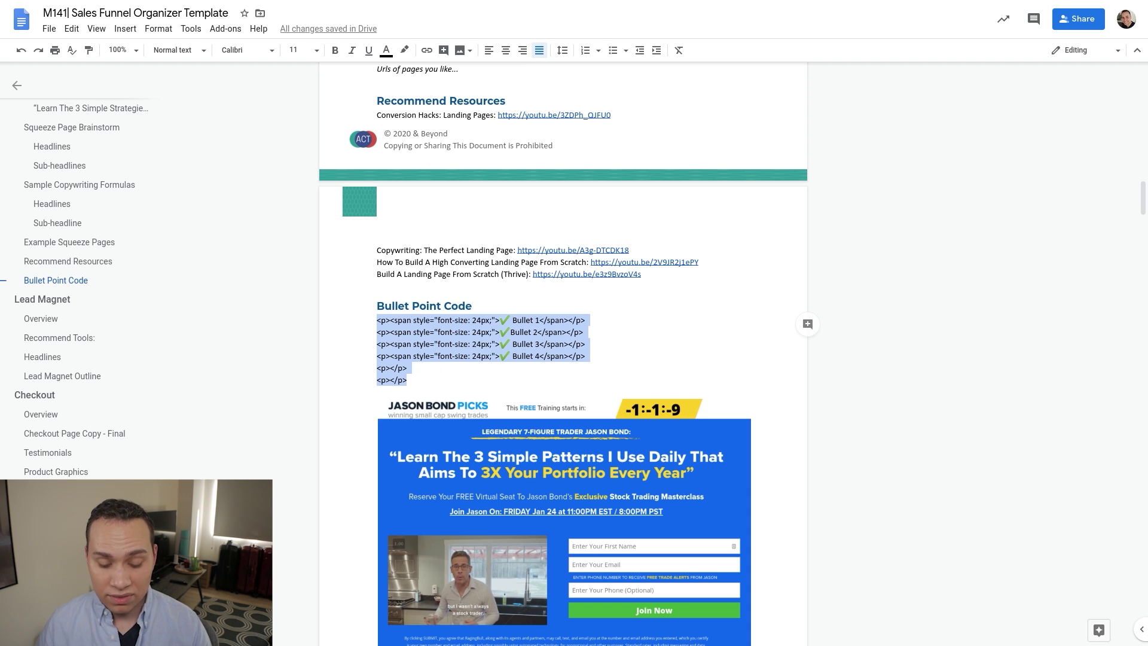
key(ctrl+Tab)
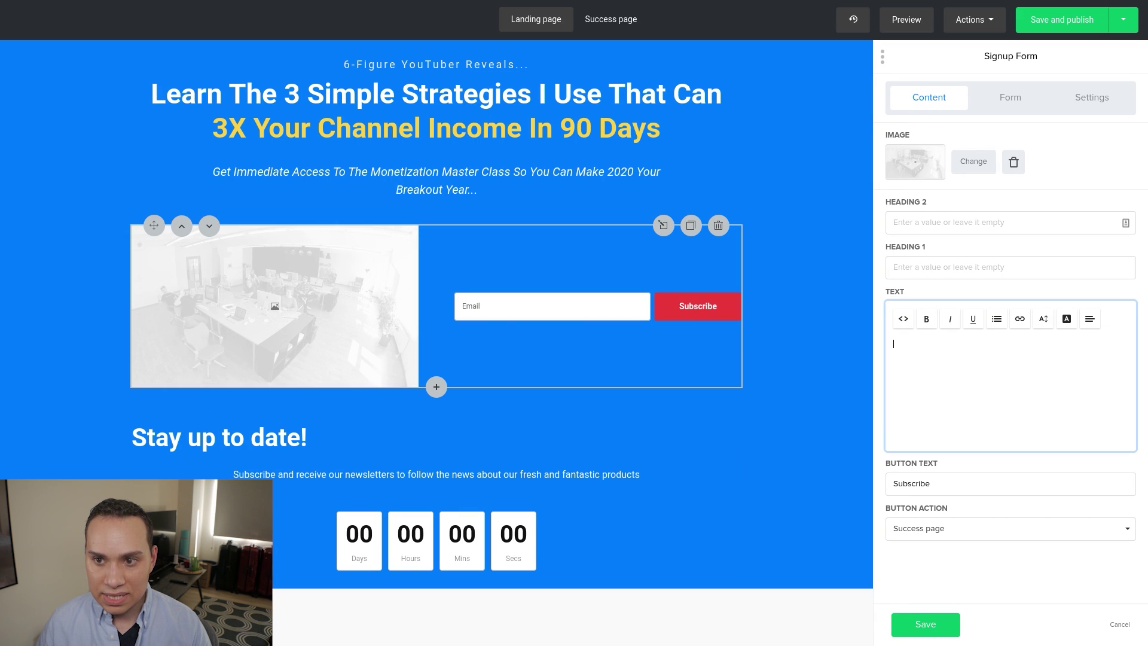
drag(981, 58, 1045, 62)
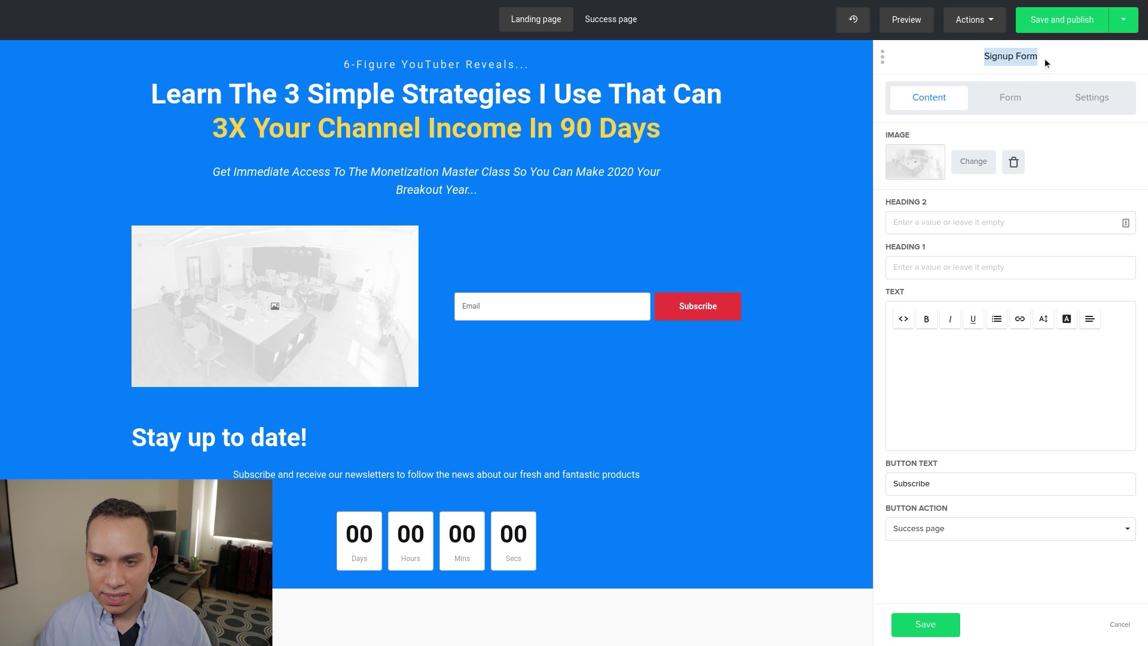
click(919, 345)
text(a;slfkd;klsadjflkjs)
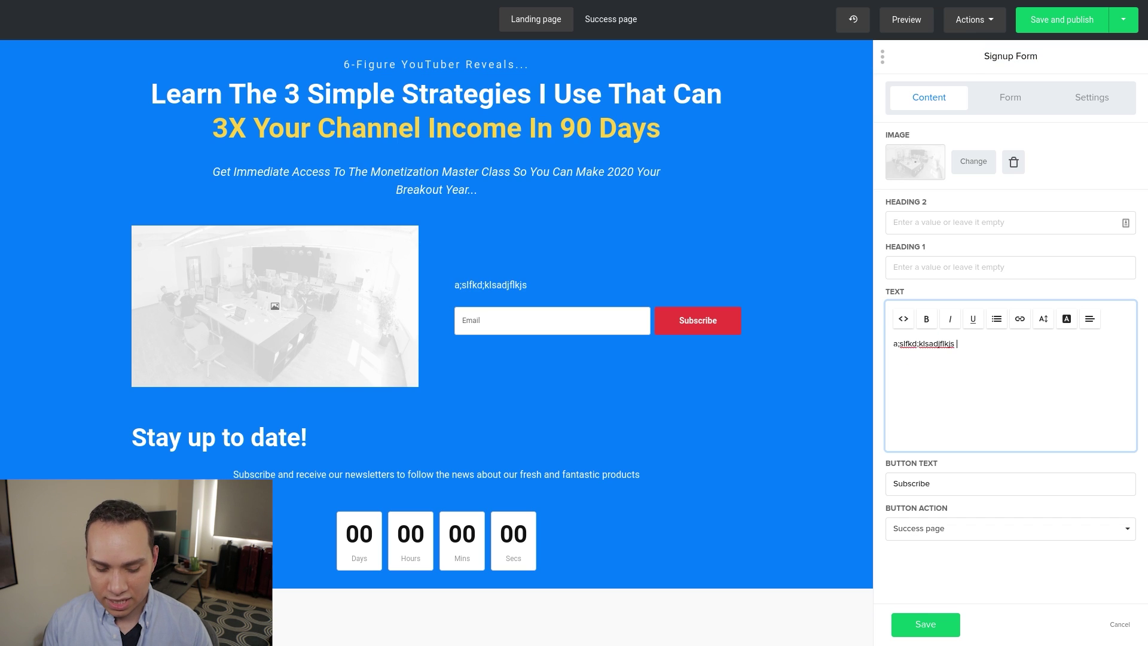
key(ctrl+z)
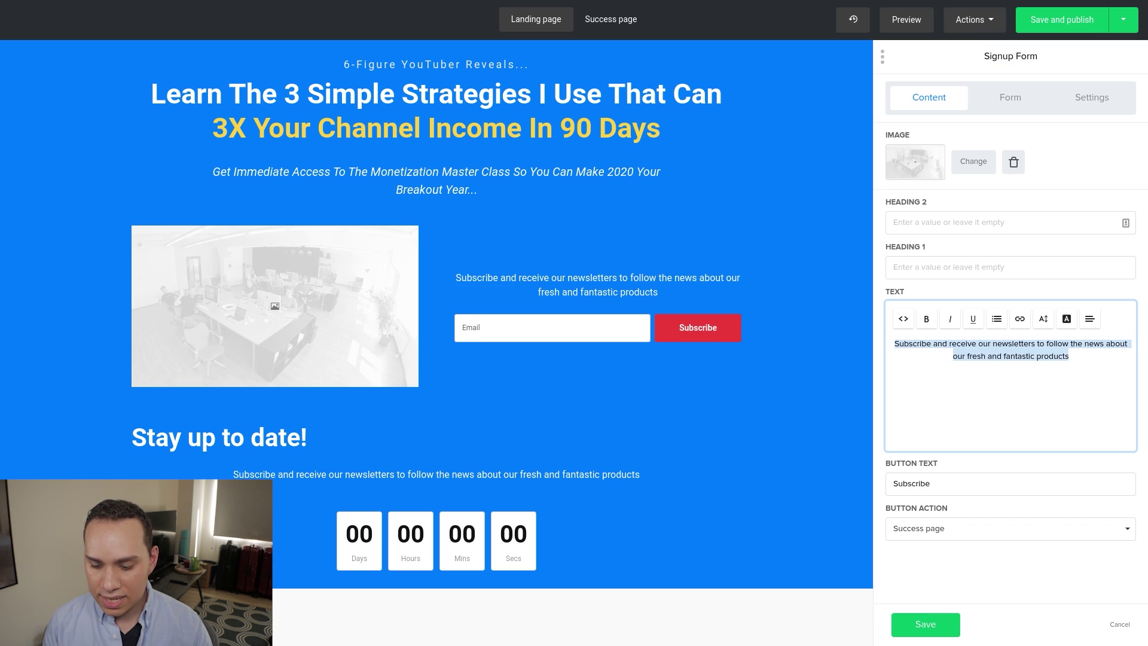
key(BackSpace)
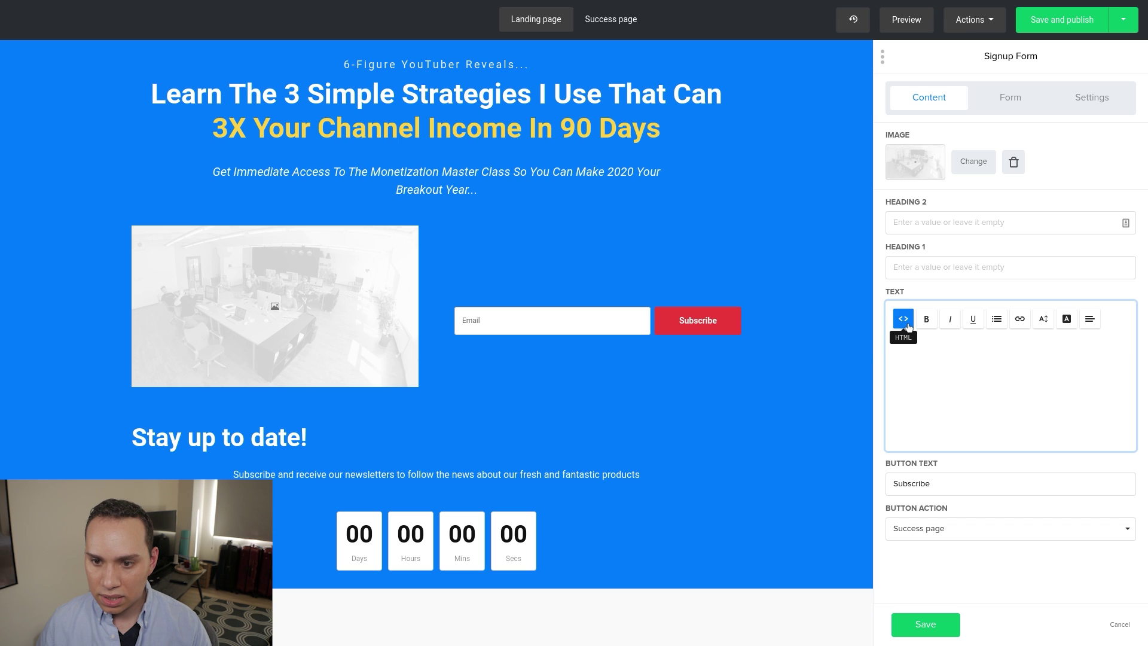
Replace the signup form text's HTML source with the copied Bullet Point Code
click(904, 320)
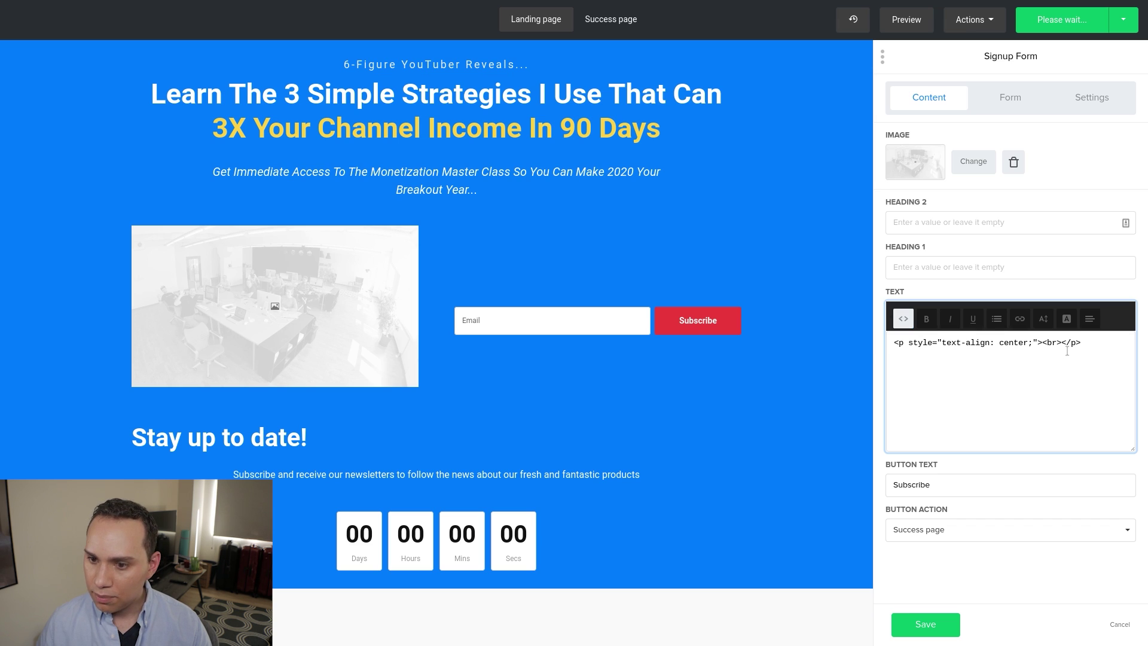
key(ctrl+a)
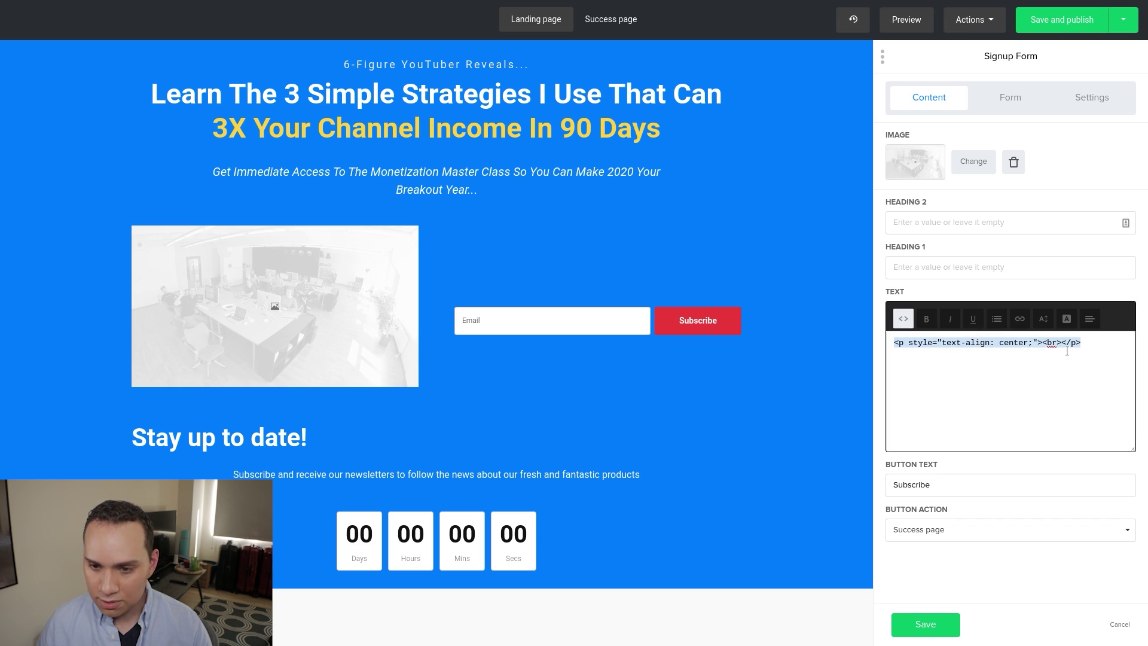
key(ctrl+v)
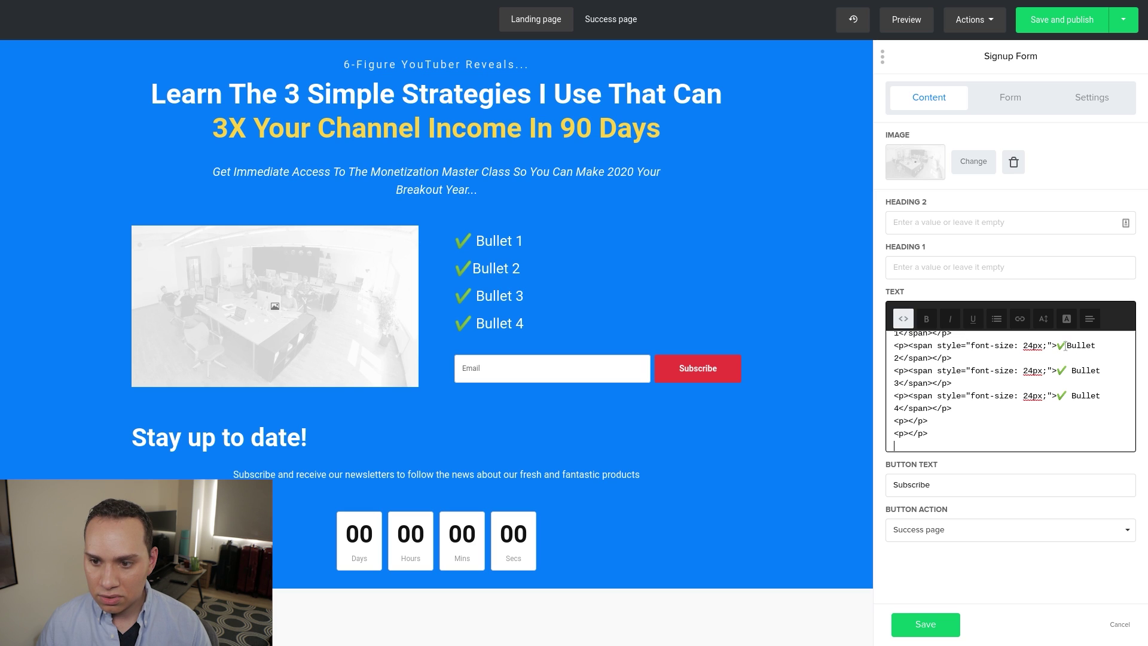
Change the "Bullet 2" text in the signup form's HTML to "5 Mistakes Your Making With Ads" and return to the formatted view
shift+click(898, 357)
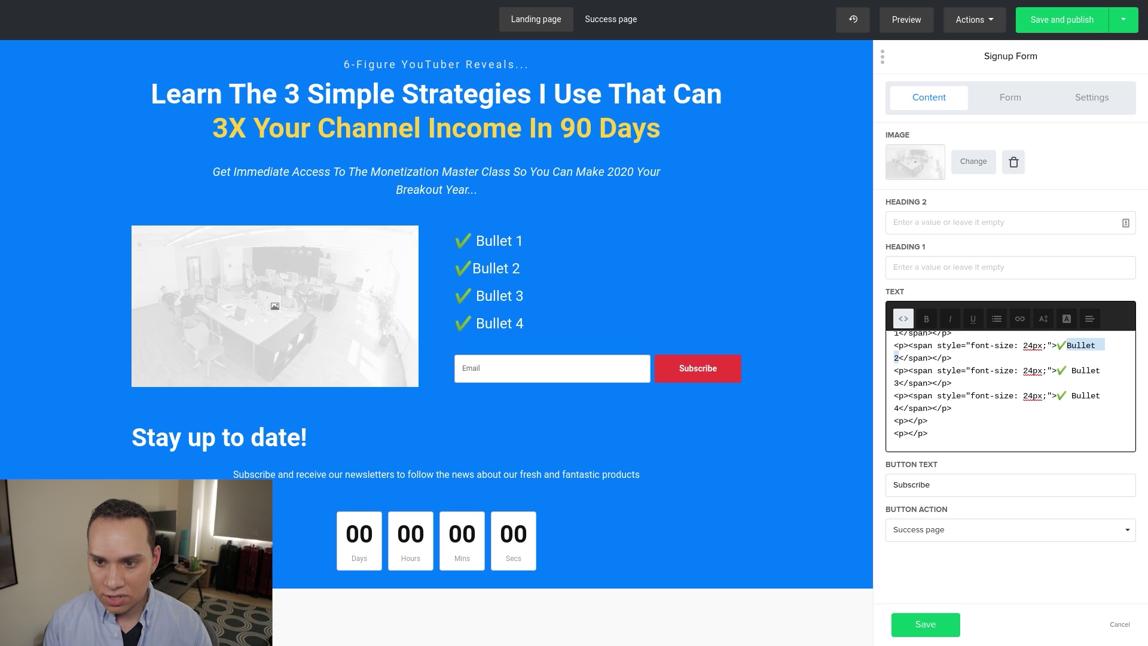
text(5 Mistakes Your Making With Ads)
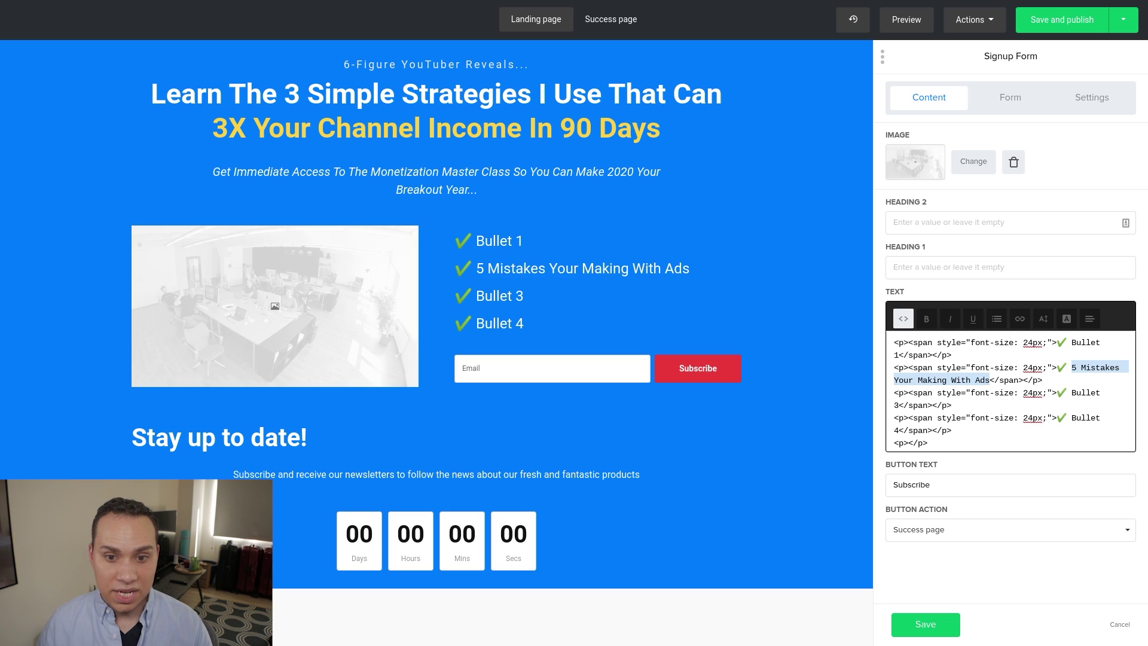
key(Right)
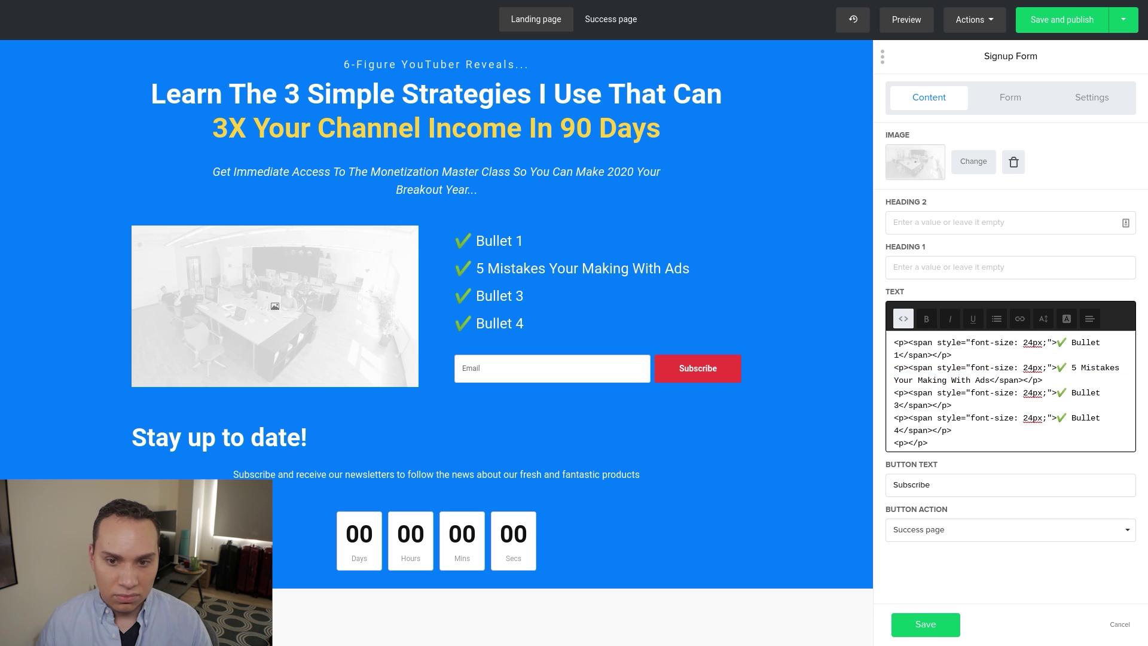
click(903, 319)
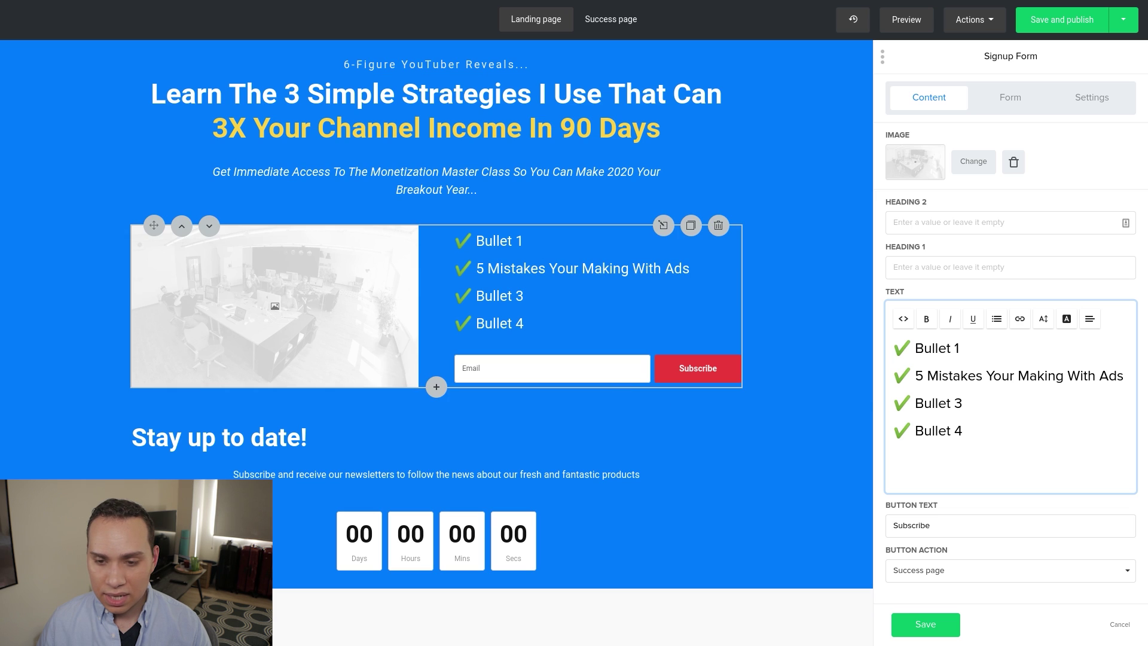
Set the signup form's button text to "Get Started Now"
click(952, 525)
key(ctrl+a)
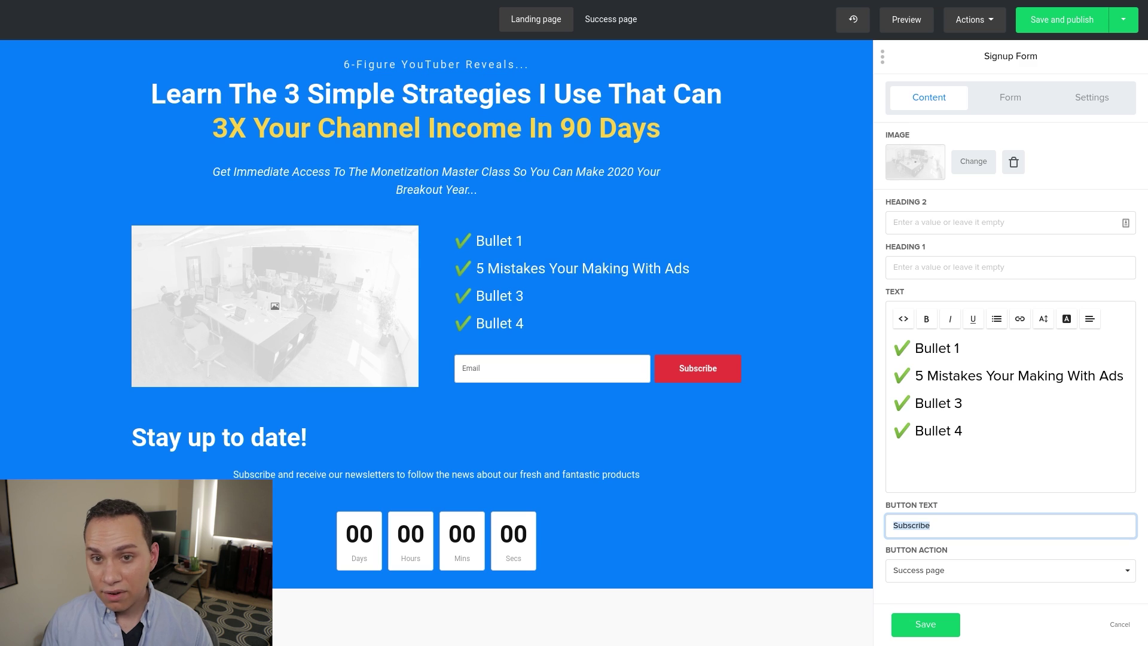
text(Get)
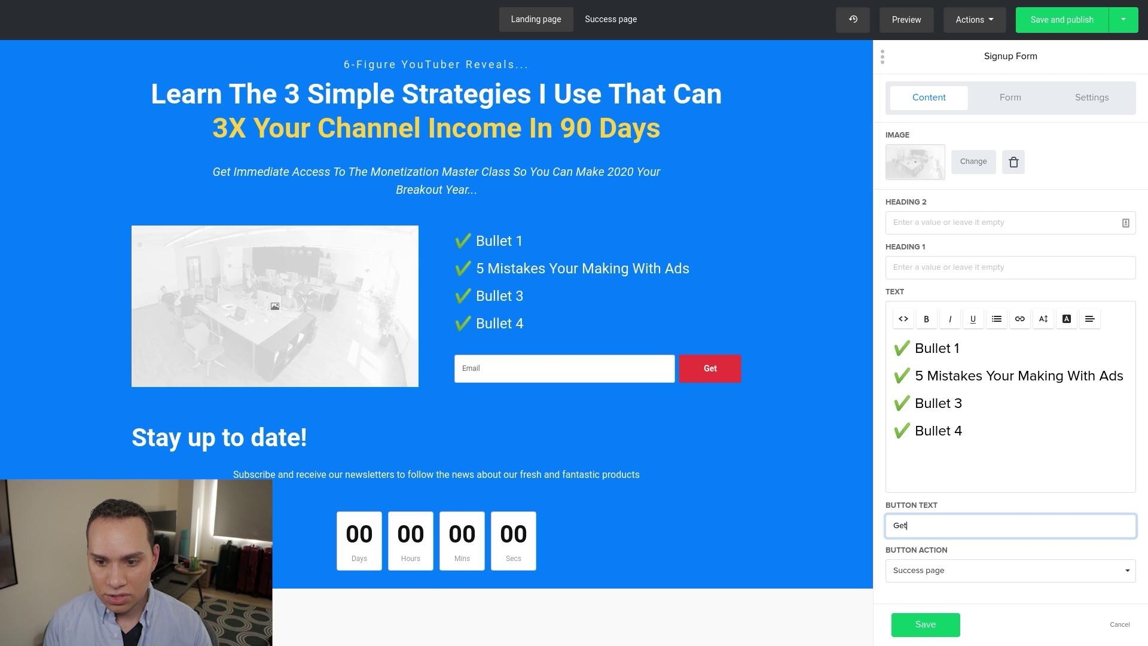
text( Started Now)
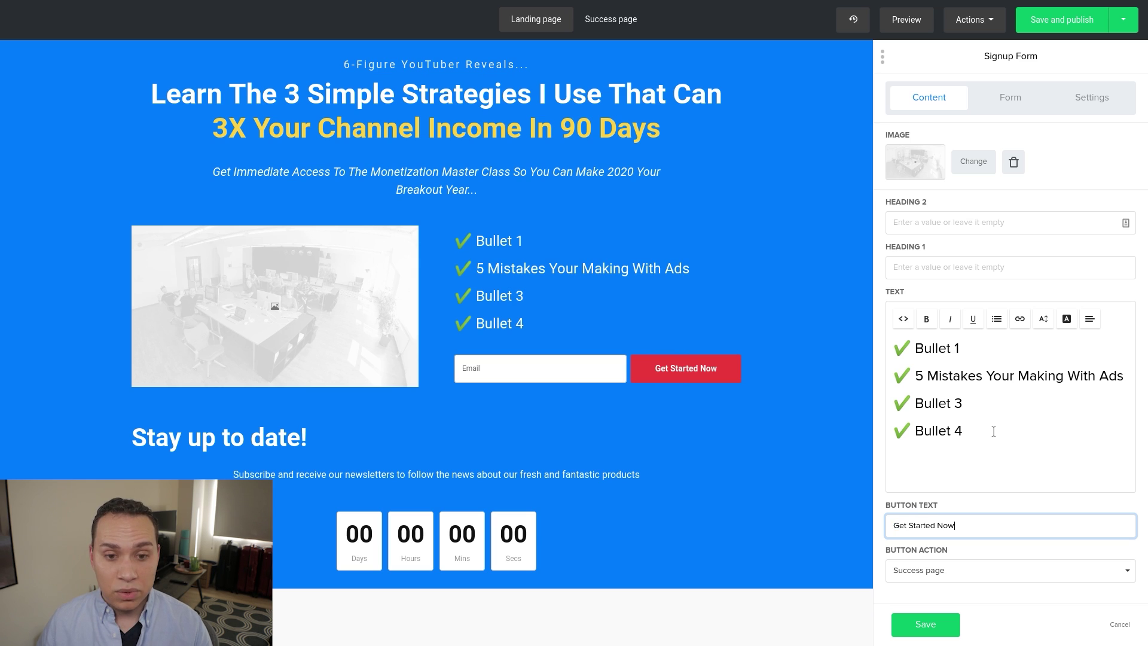
Add a Name field to the signup form and place it above the Email field
click(1011, 99)
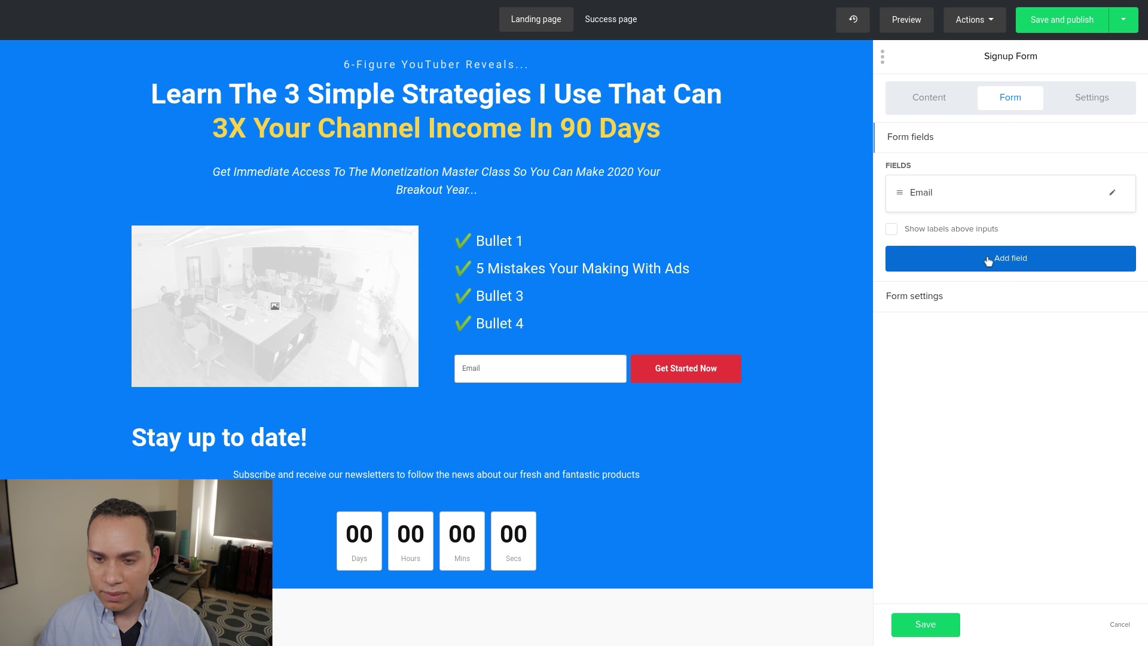
click(988, 261)
drag(900, 240, 928, 200)
click(903, 241)
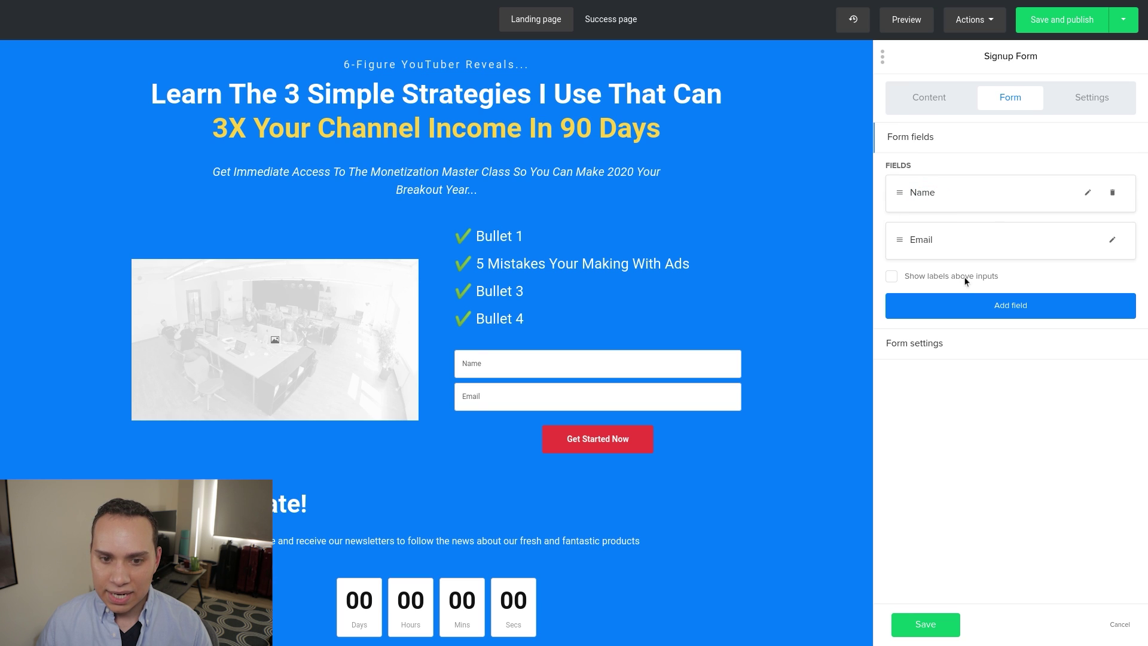
Set the signup form button's normal background color to green #28a745
click(924, 97)
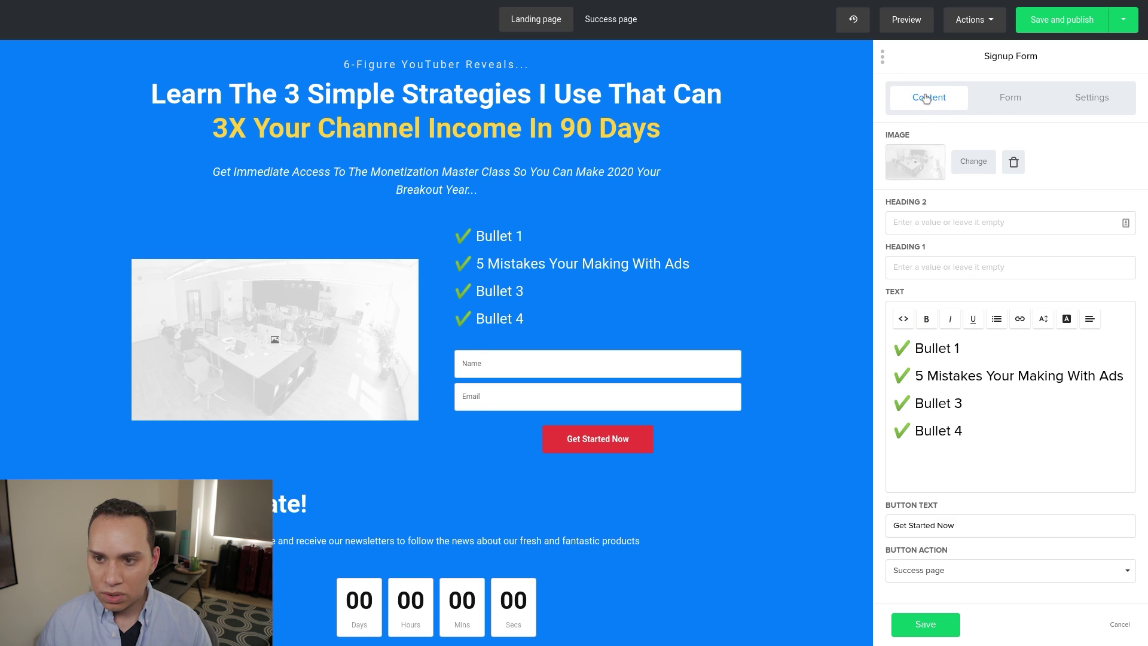
click(1087, 99)
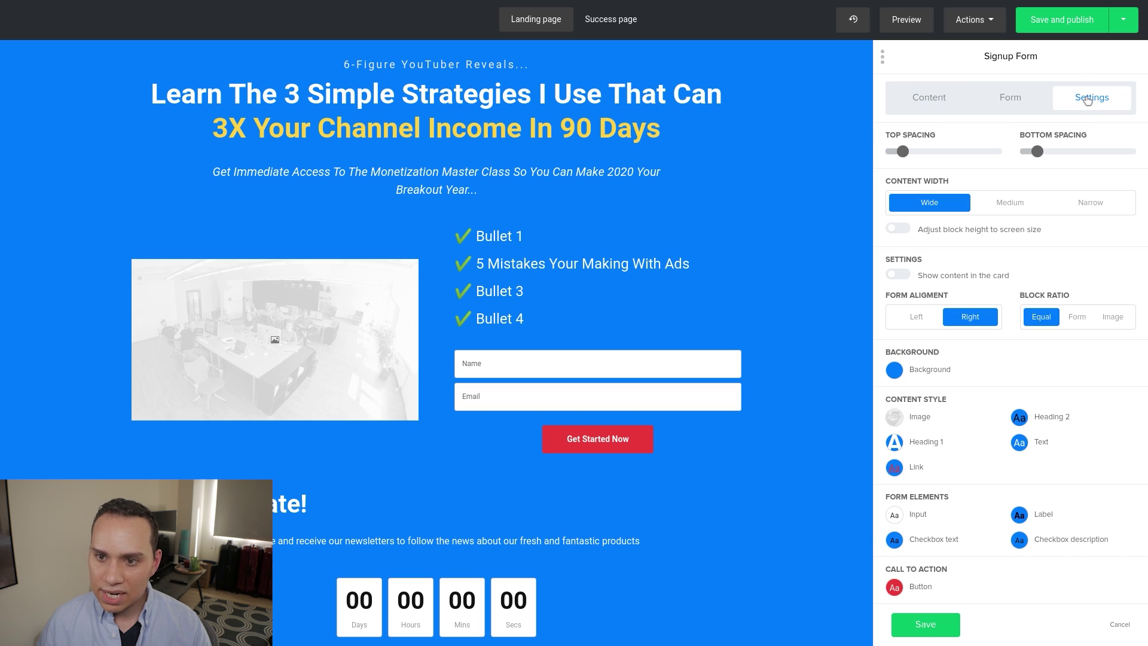
scroll(970, 505, down, 1)
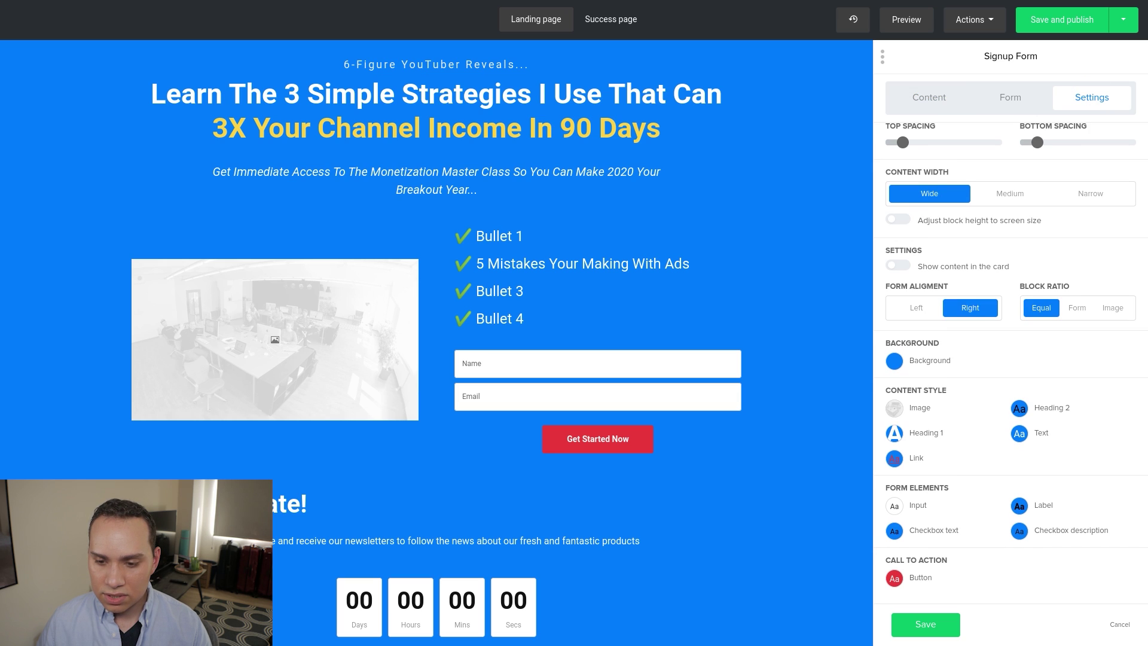
click(894, 580)
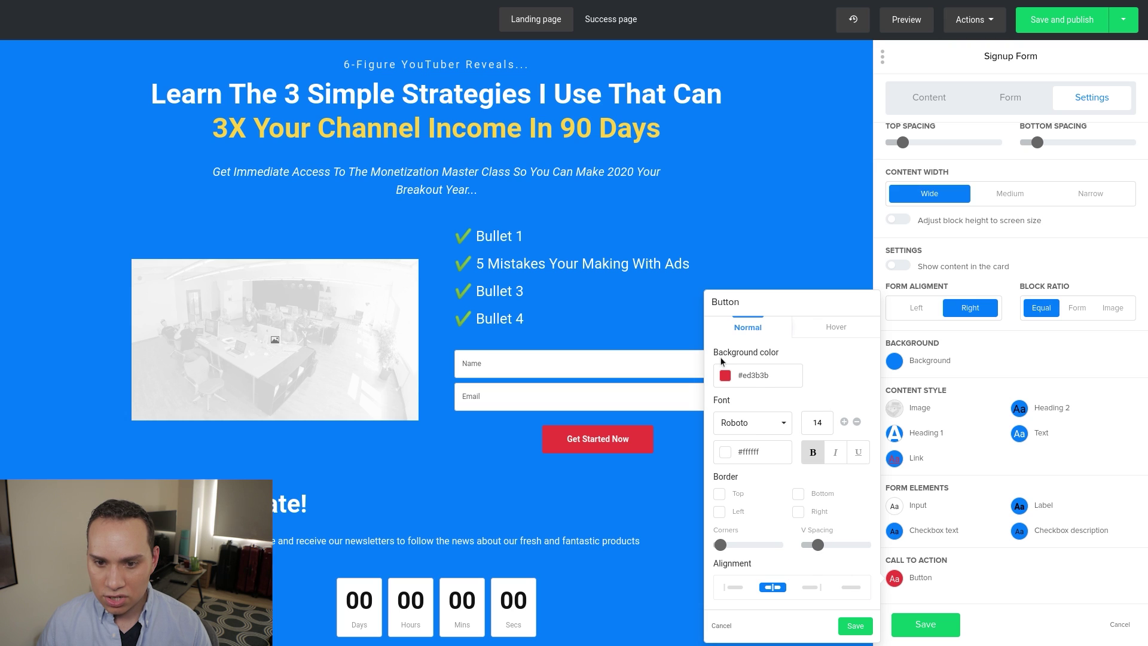
click(725, 377)
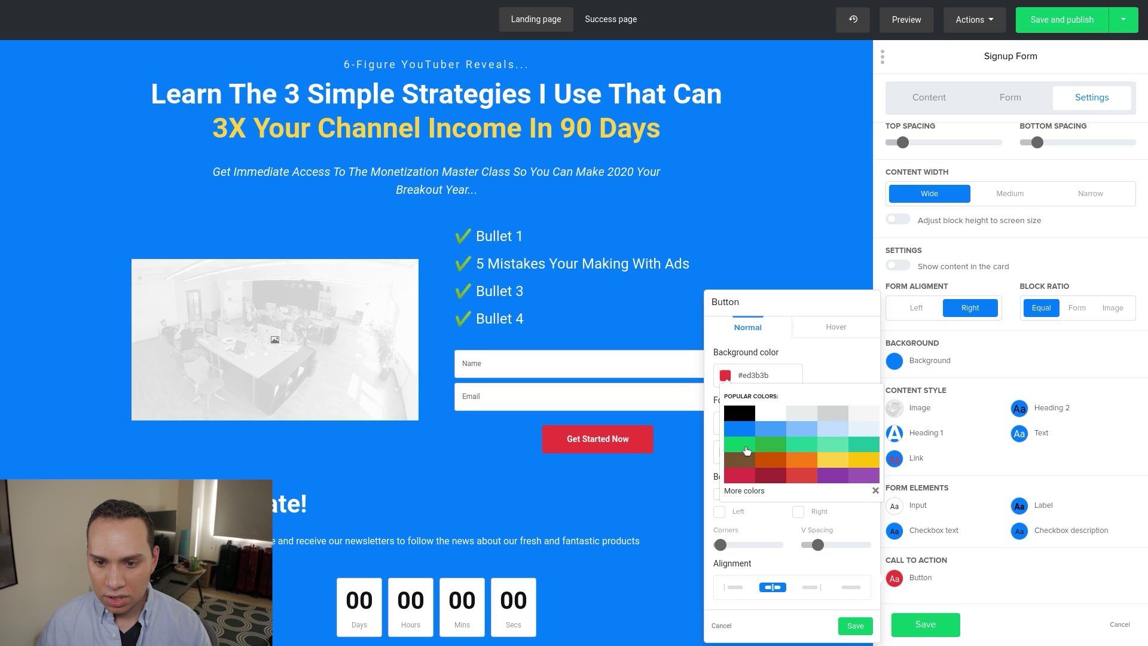
click(771, 449)
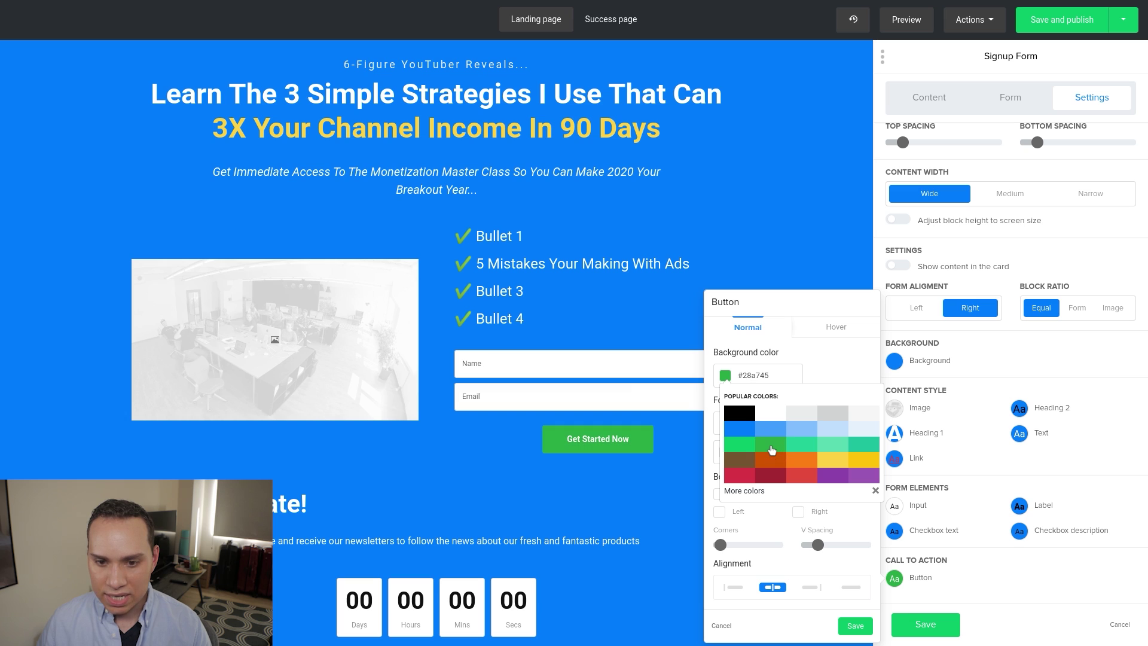
Set the signup button's hover background color to yellow #ffc107 and save the signup form block
click(837, 327)
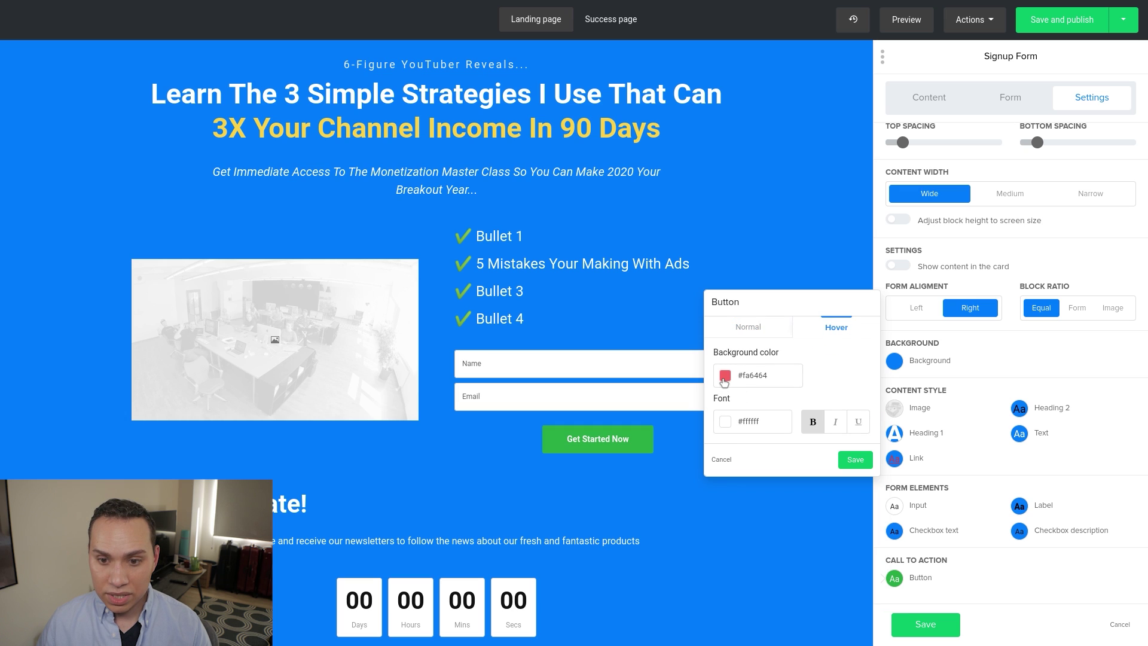
click(725, 376)
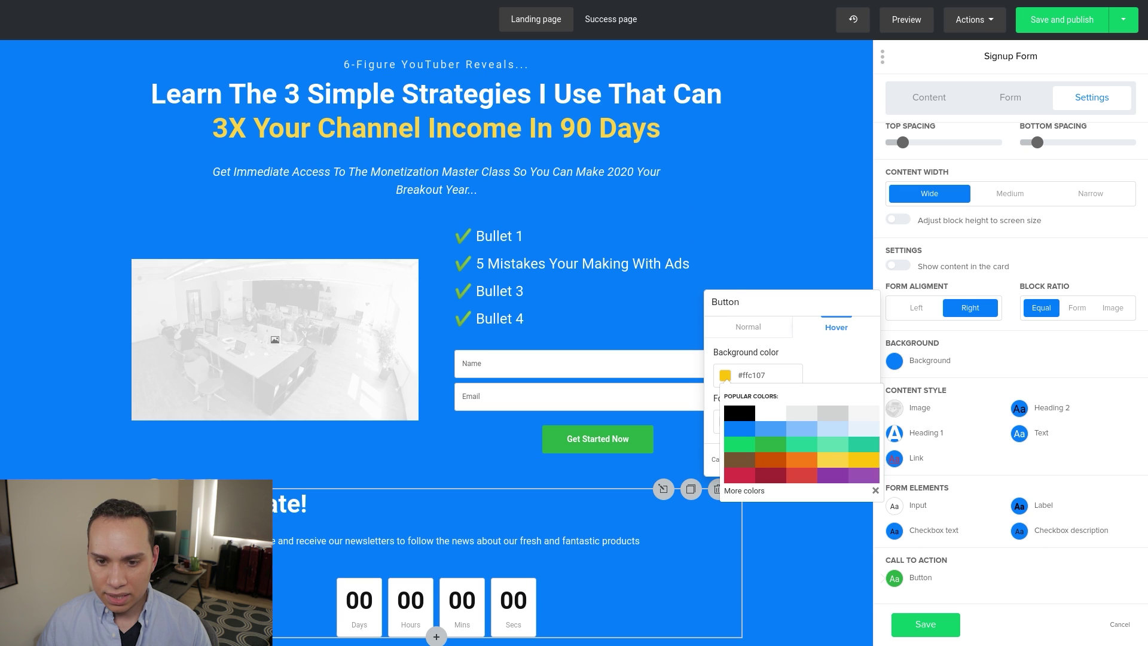
key(Escape)
click(454, 520)
click(931, 628)
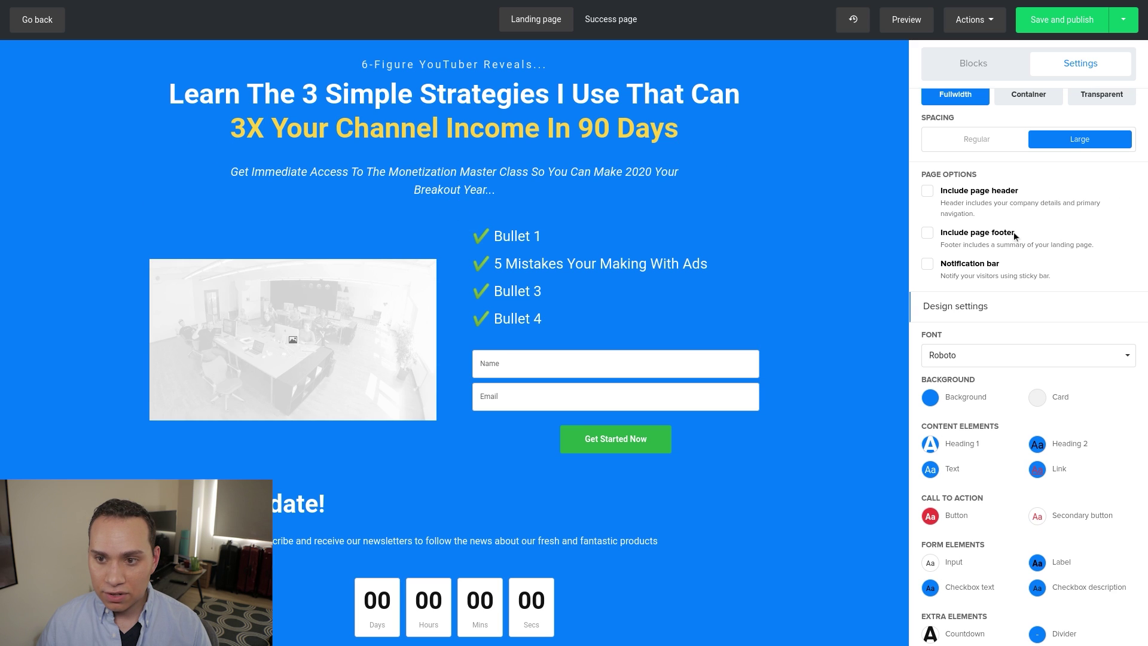
Replace the signup form's placeholder image with "M141 - LP Hero Image.jpg" from the file manager
scroll(1014, 239, up, 2)
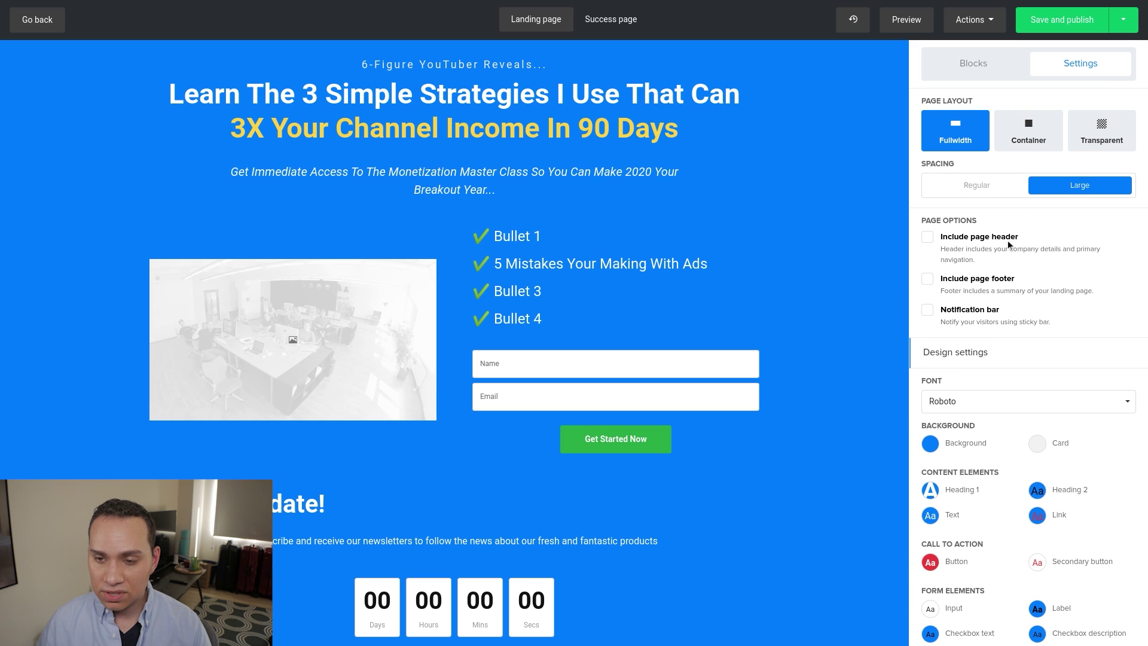
click(965, 72)
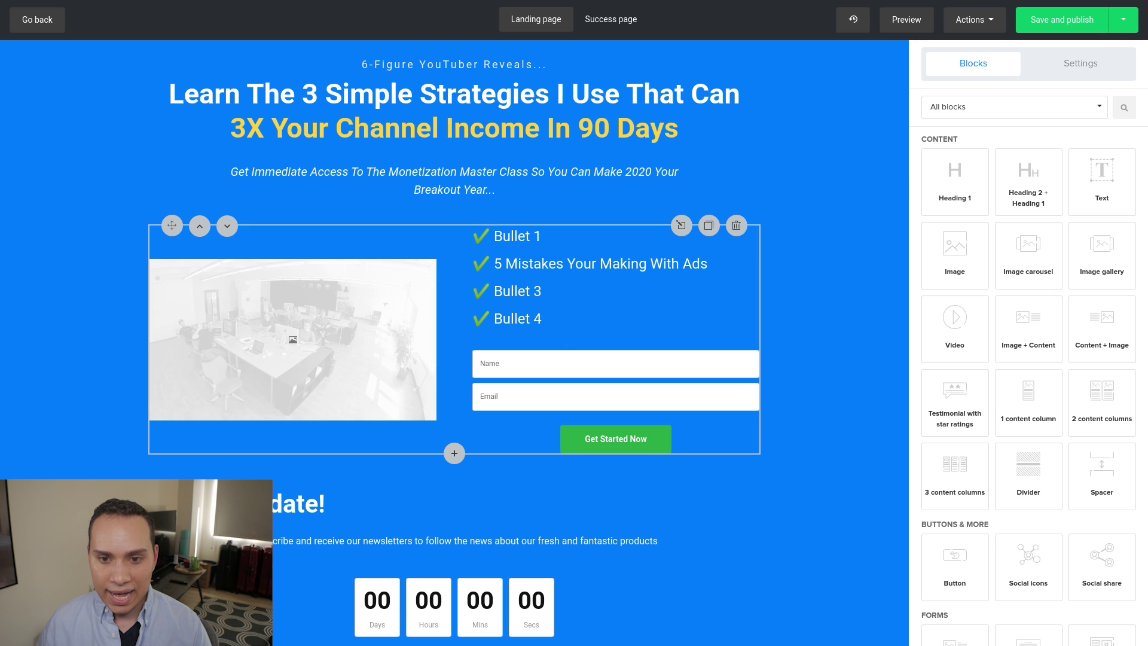
click(549, 348)
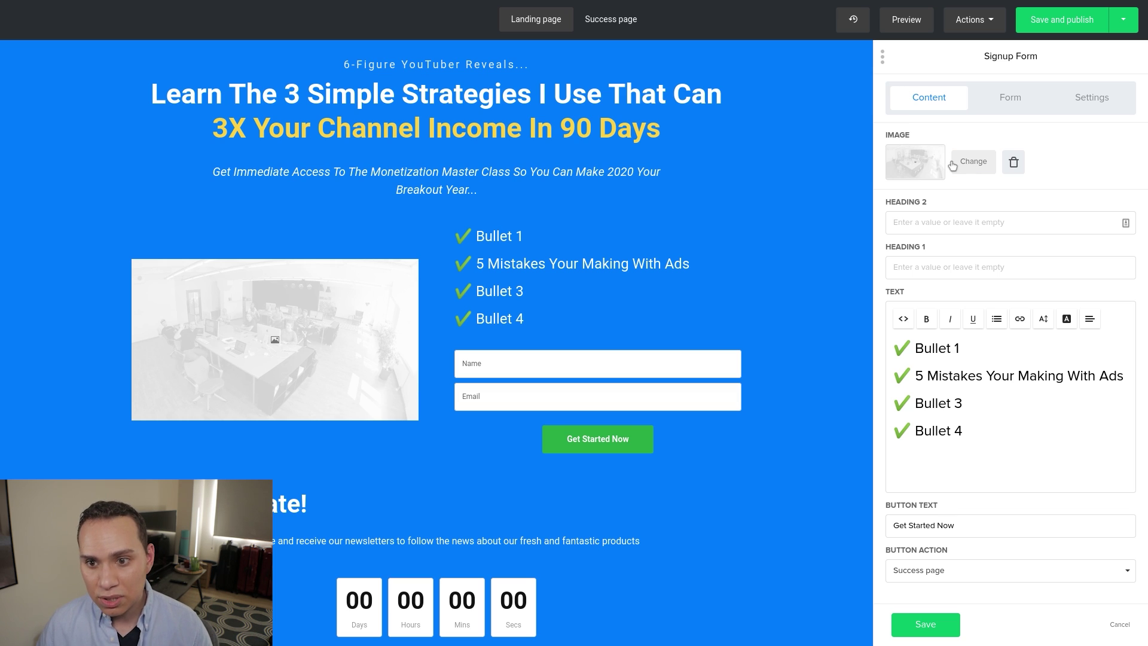
click(974, 161)
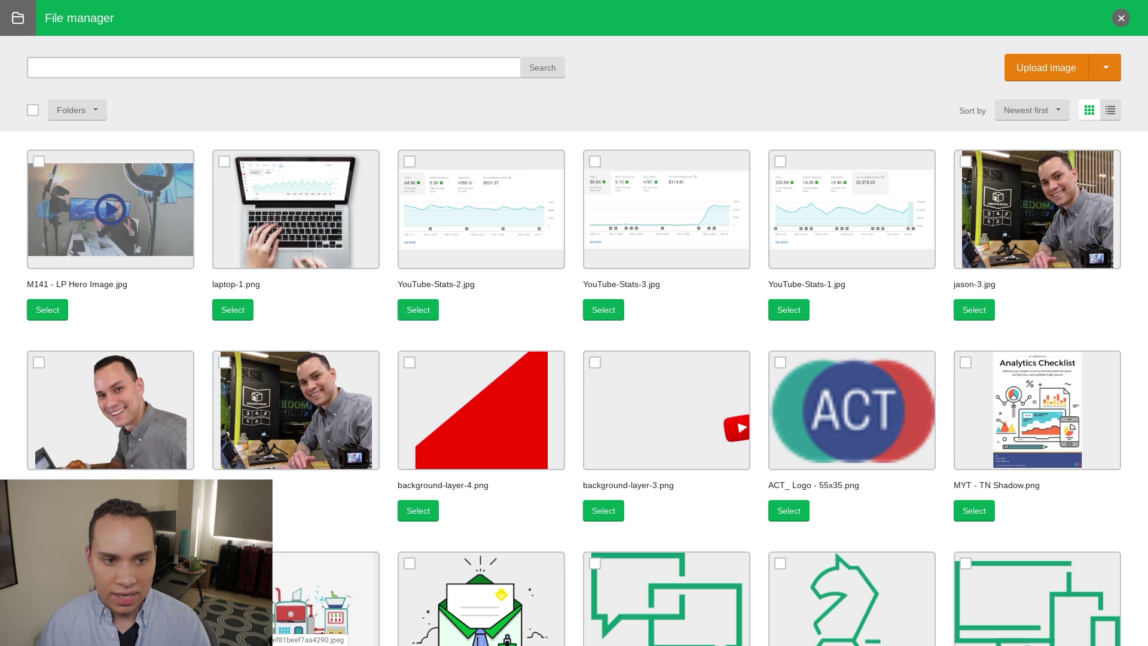
click(51, 309)
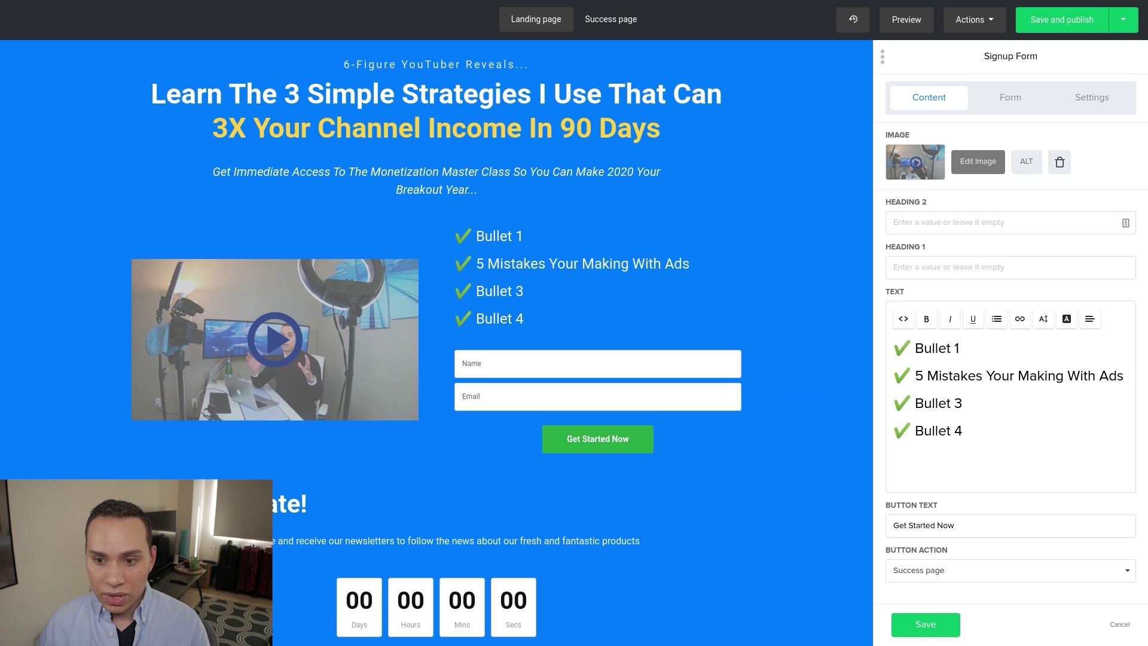
Delete all bullet text from the signup form block
click(945, 375)
key(ctrl+a)
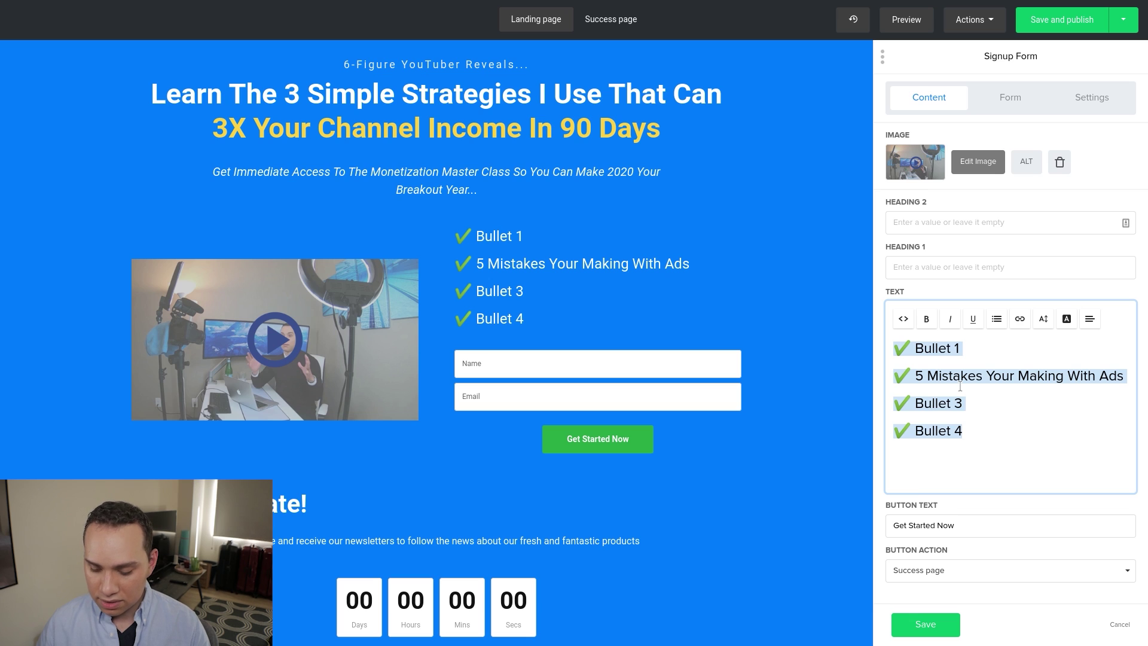
key(BackSpace)
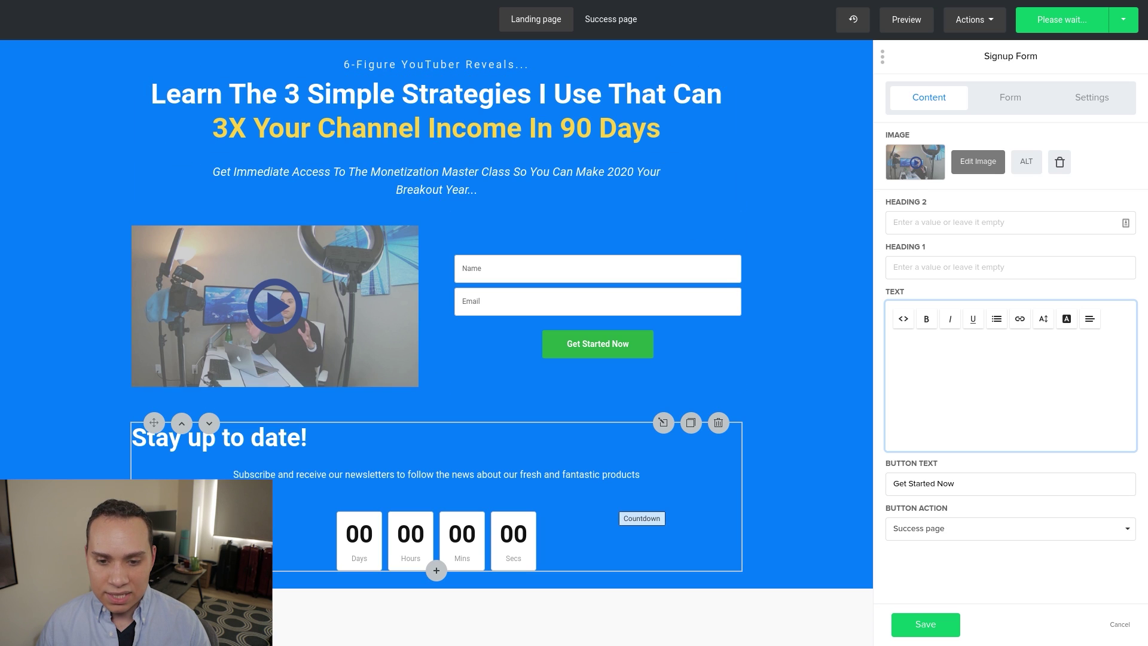
Clear the countdown block's "Stay up to date!" heading and newsletter description, and move the block to the top of the page
click(642, 518)
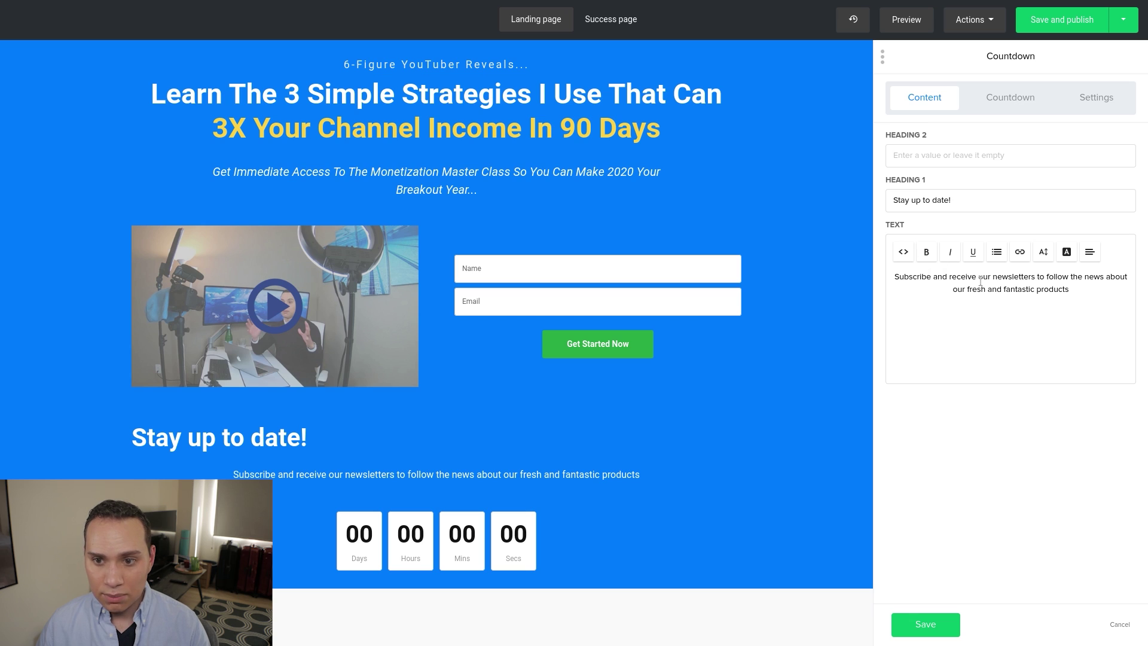
click(1000, 294)
key(ctrl+a)
key(BackSpace)
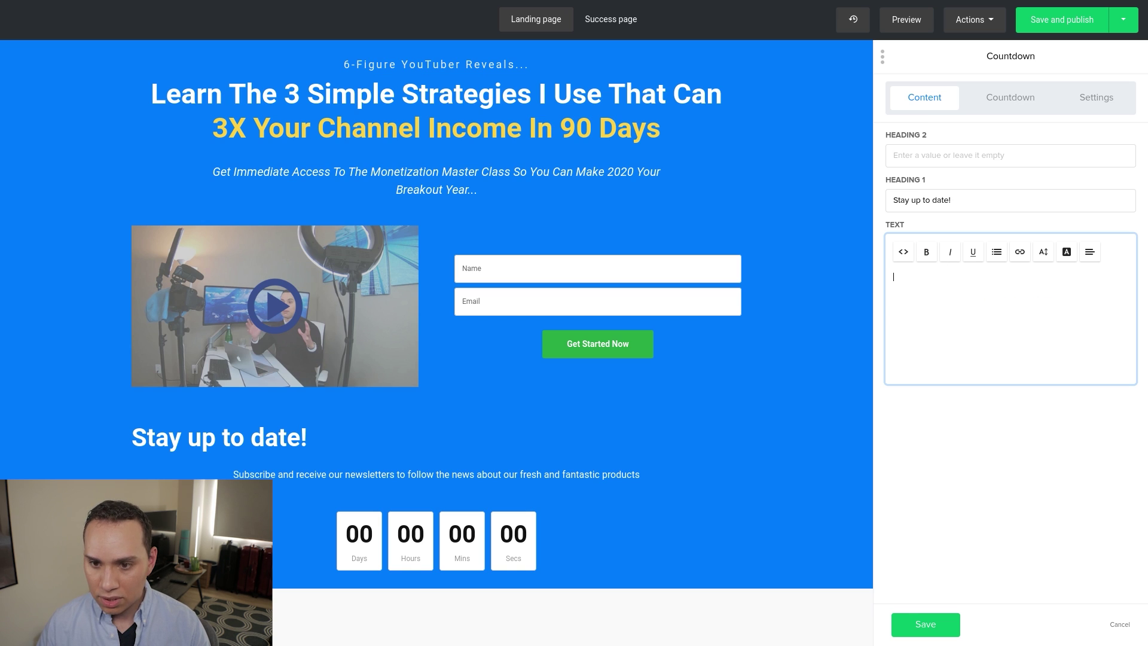
click(952, 197)
key(ctrl+a)
key(BackSpace)
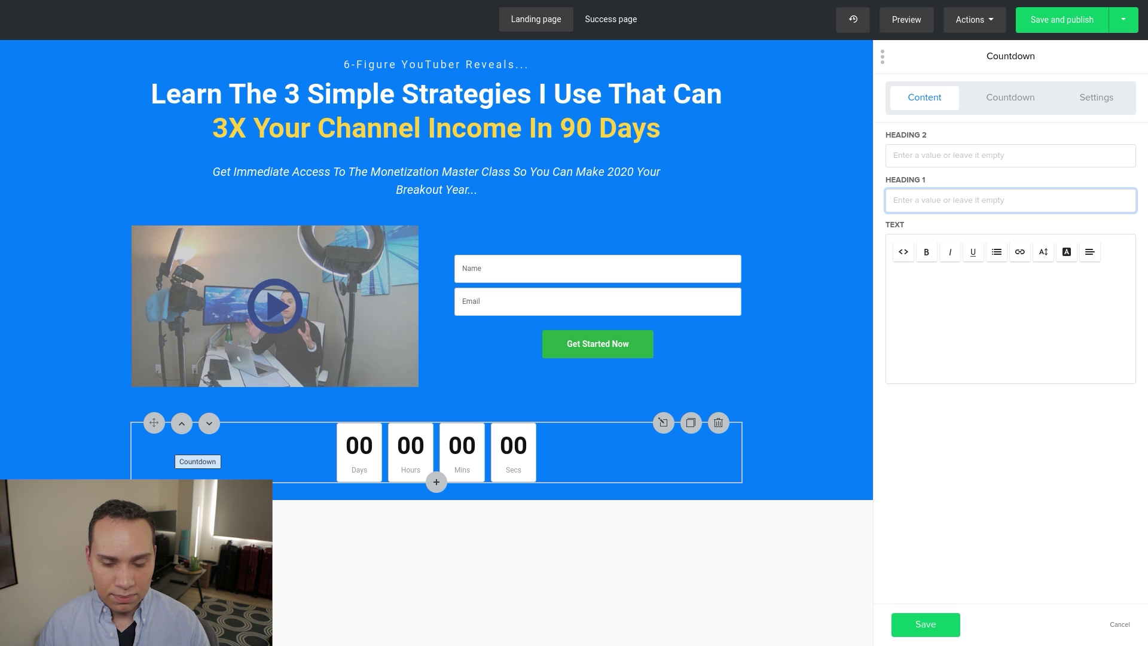
click(182, 423)
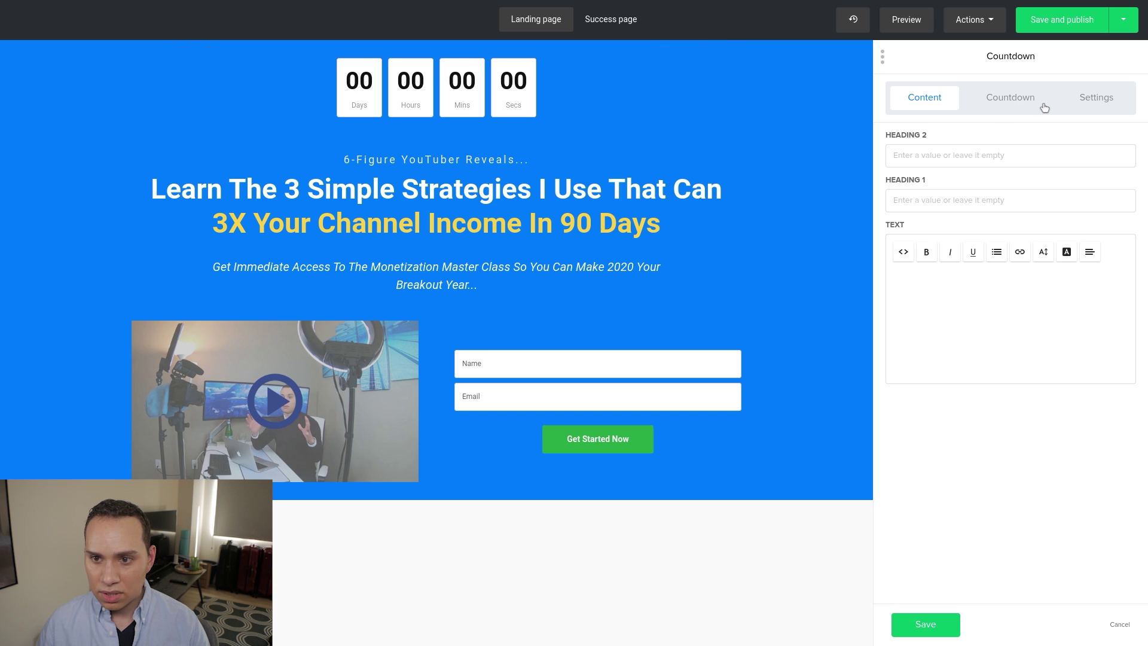
Try a white #ffffff background on the countdown block and return it to blue #007bff
click(1080, 98)
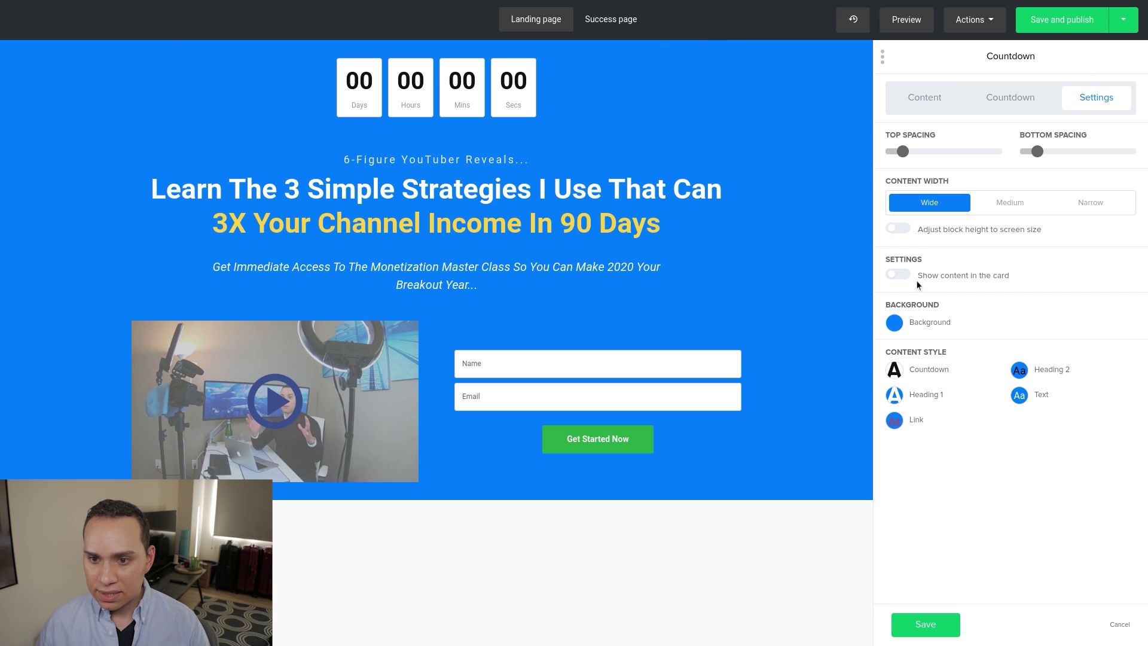
click(898, 326)
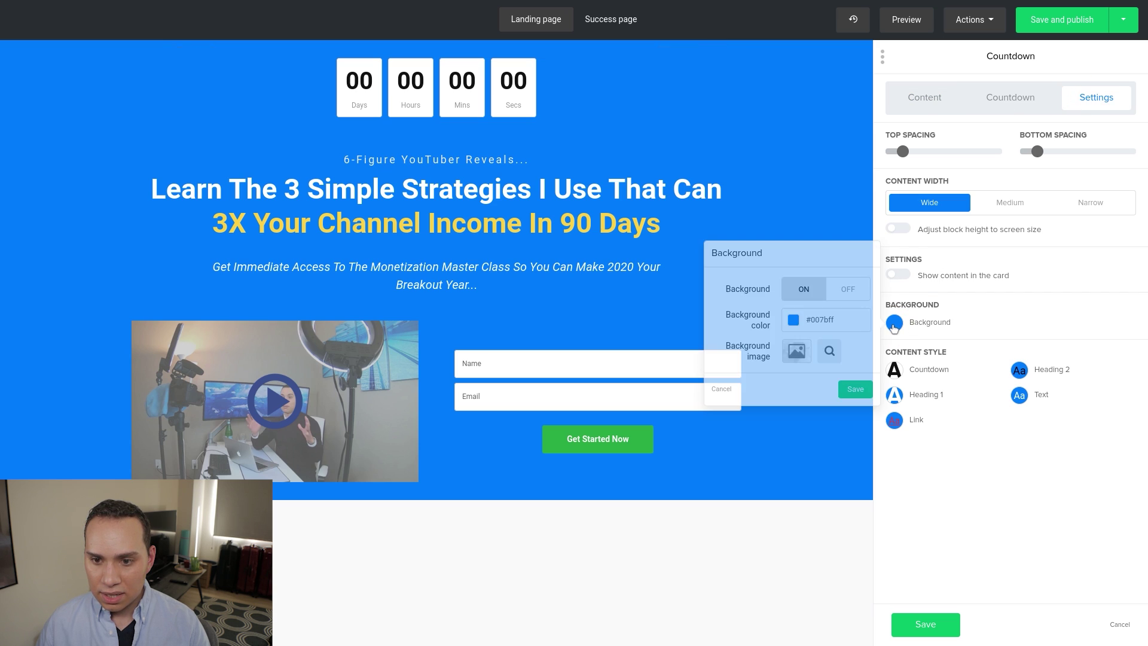
click(792, 322)
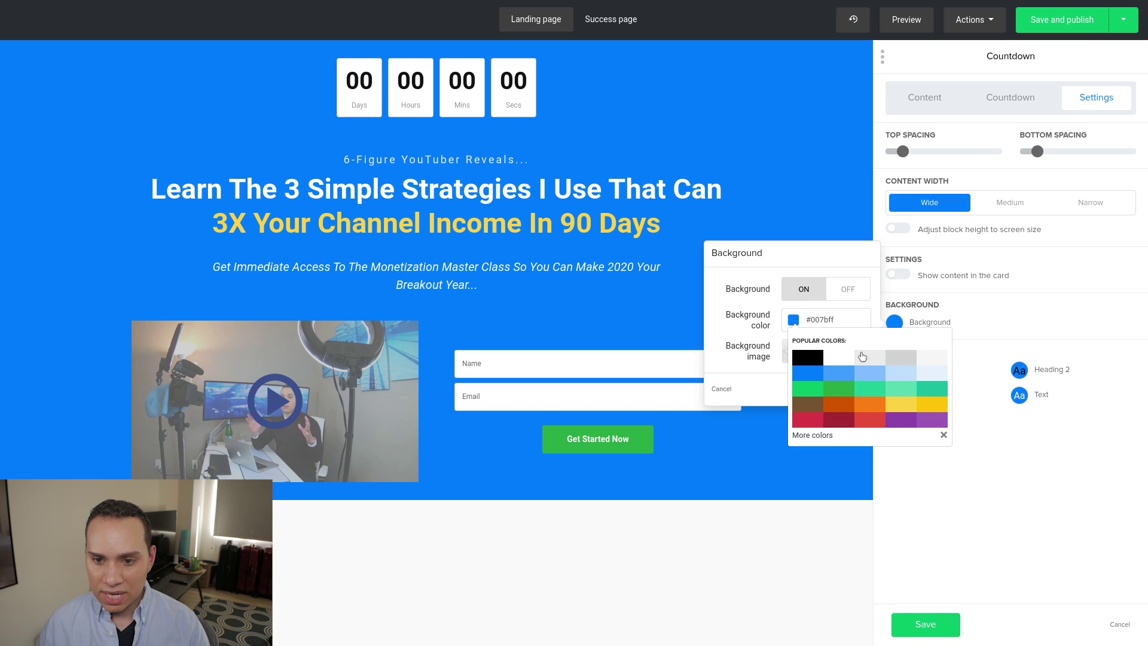
click(838, 358)
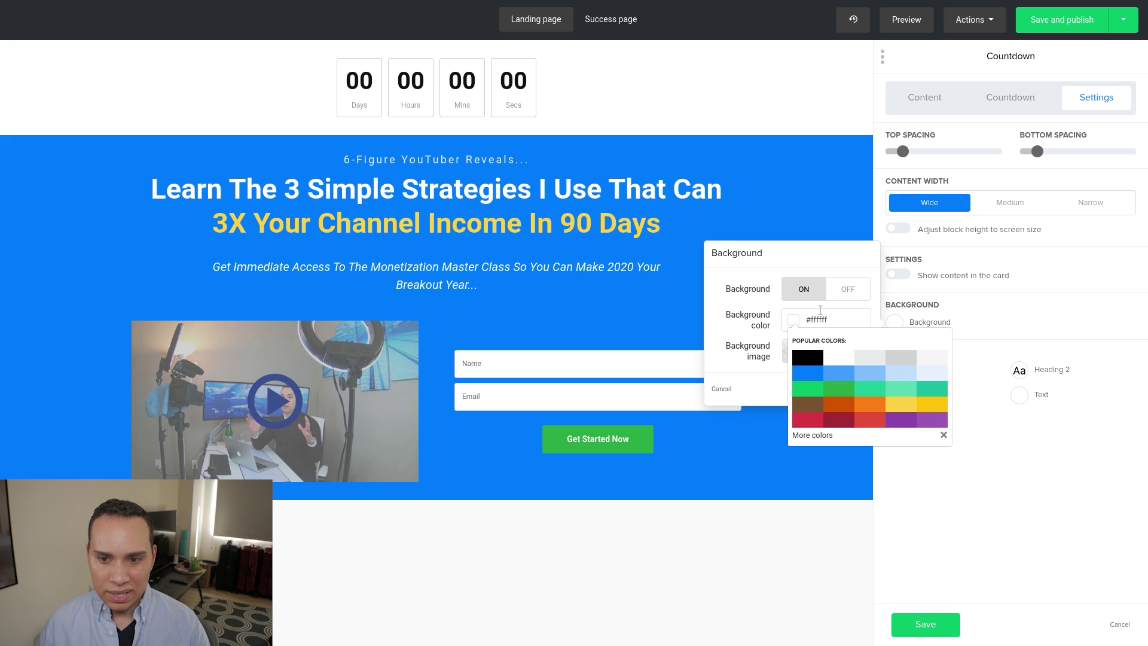
click(812, 376)
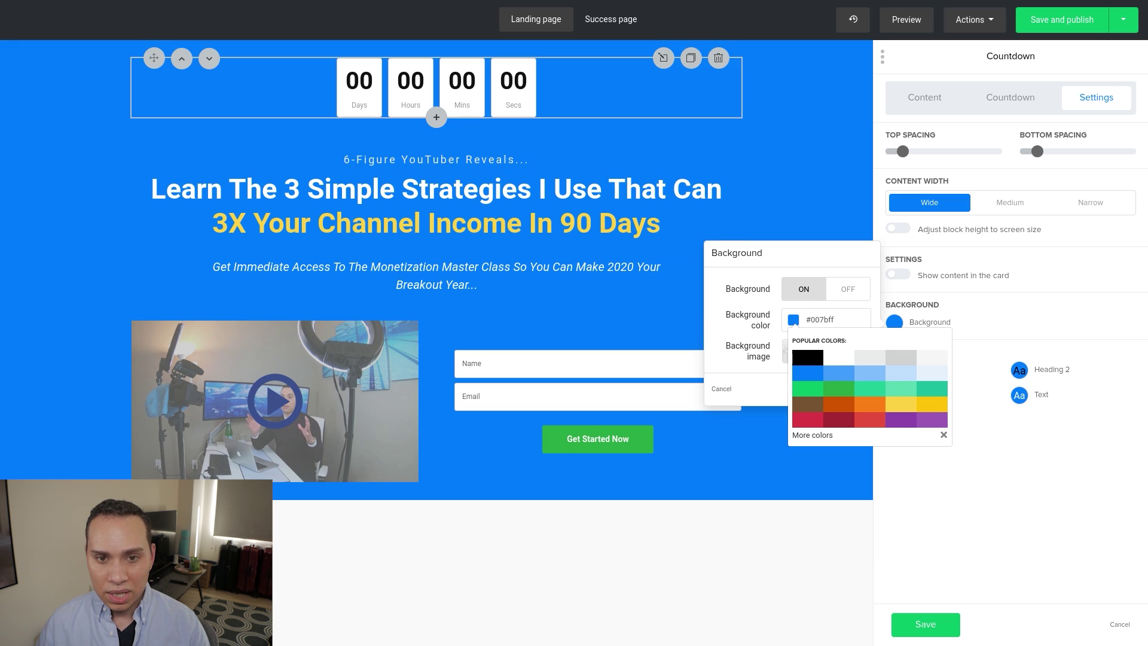
click(973, 174)
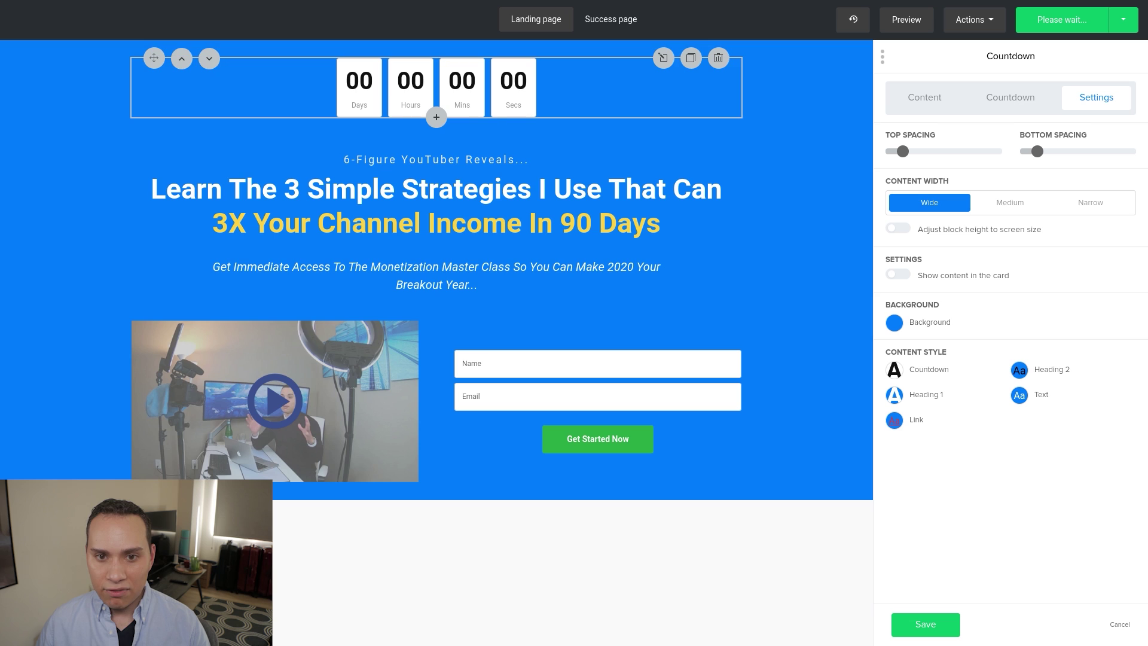
click(1009, 99)
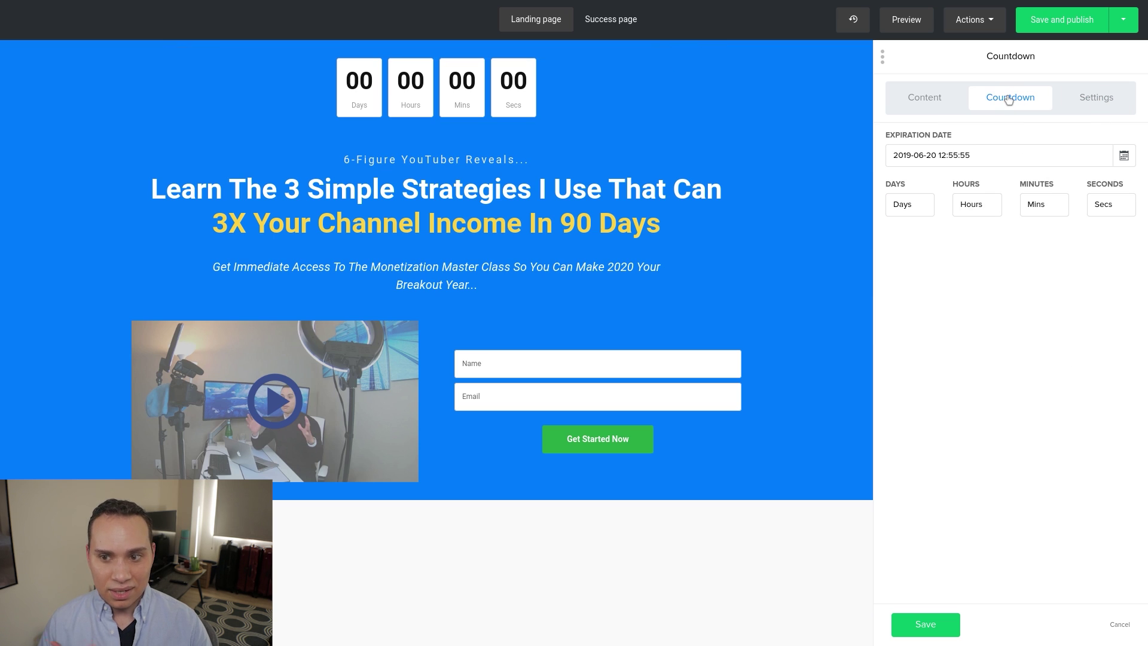
click(1125, 158)
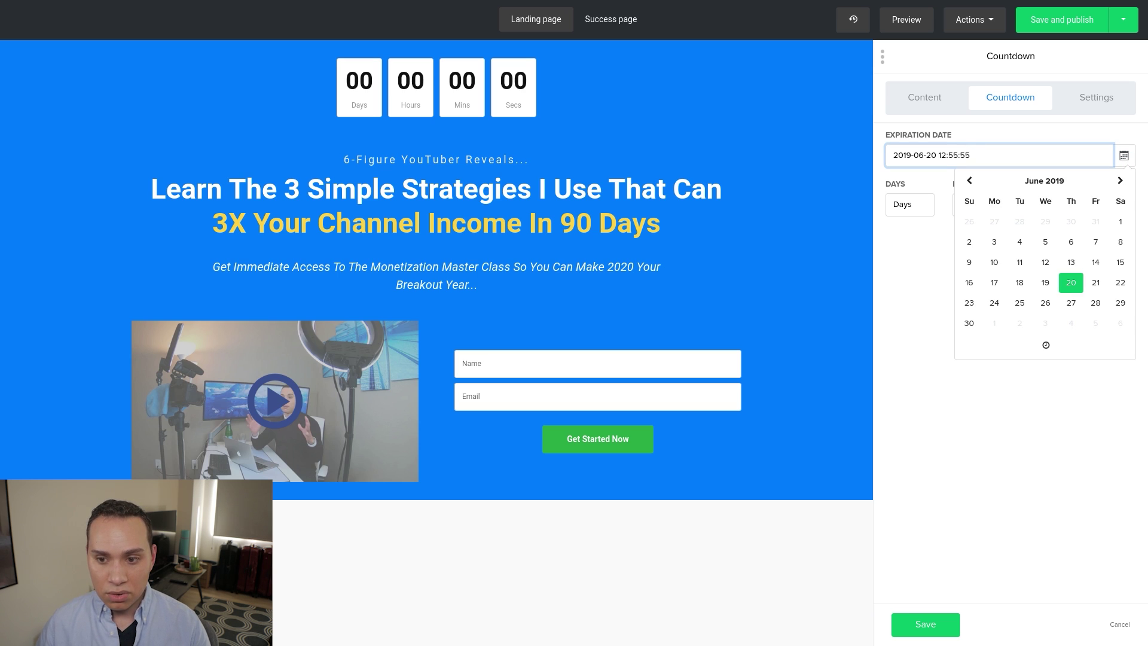
click(970, 326)
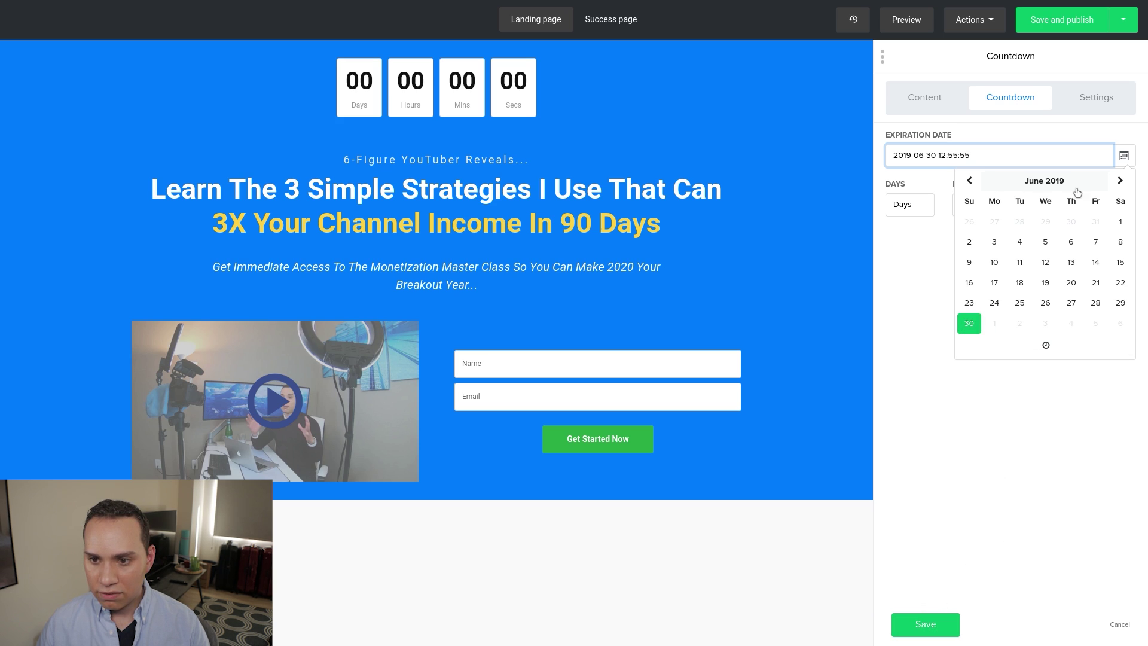
click(1120, 180)
click(1121, 180)
click(1120, 181)
click(1121, 181)
click(1120, 181)
click(1121, 181)
click(1120, 181)
click(1121, 181)
click(1120, 180)
click(1120, 181)
click(1120, 181)
click(1120, 180)
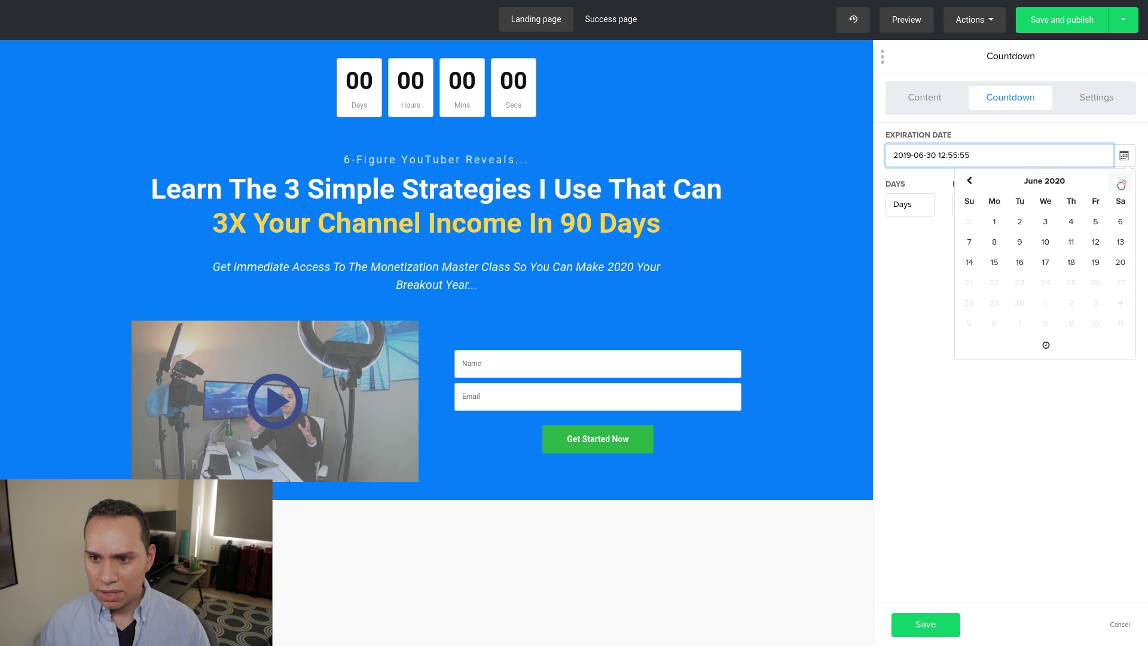
click(1120, 262)
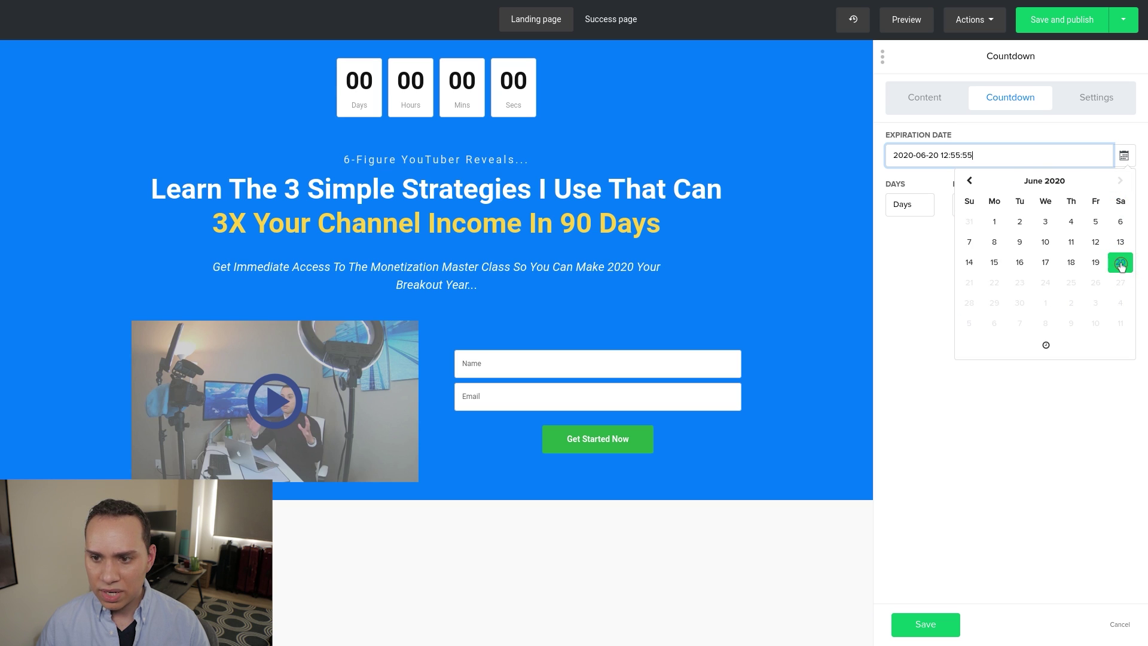
click(993, 419)
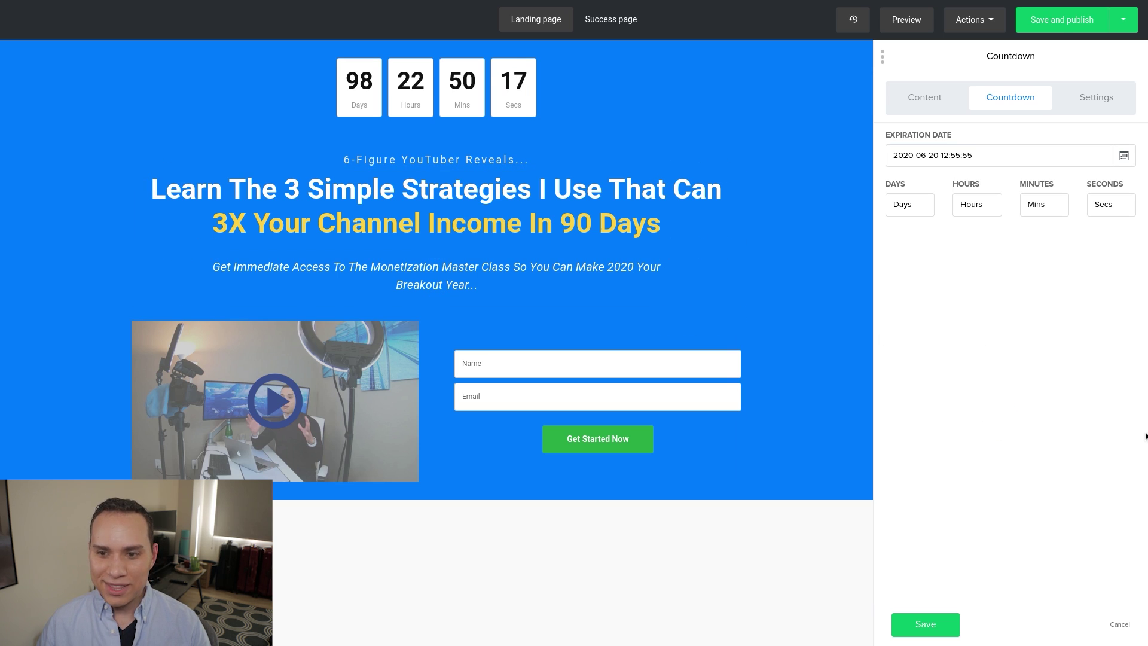
click(919, 636)
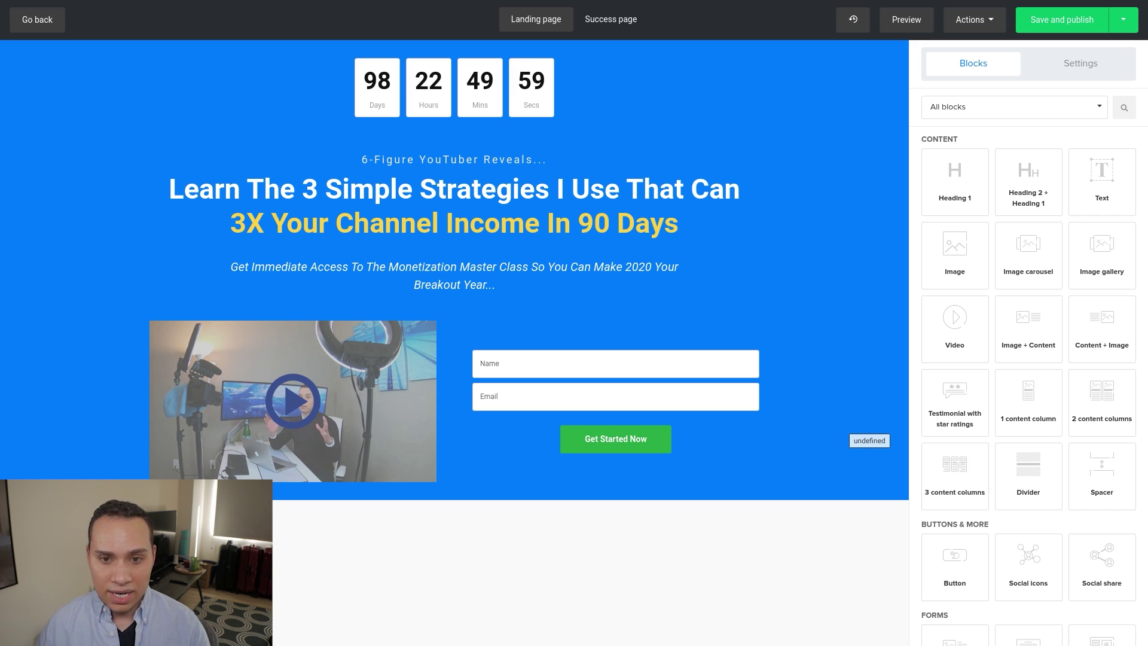
Save and publish the landing page, and switch its URL to the custom "blueprint" domain in the page settings
mouse_move(629, 389)
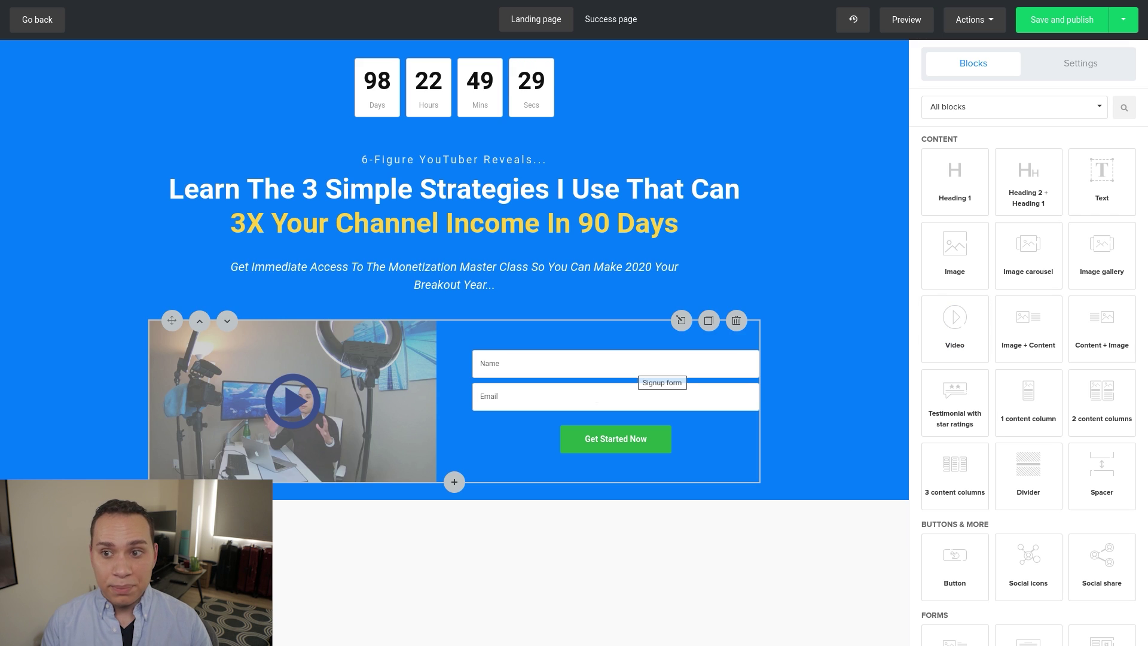
click(1048, 24)
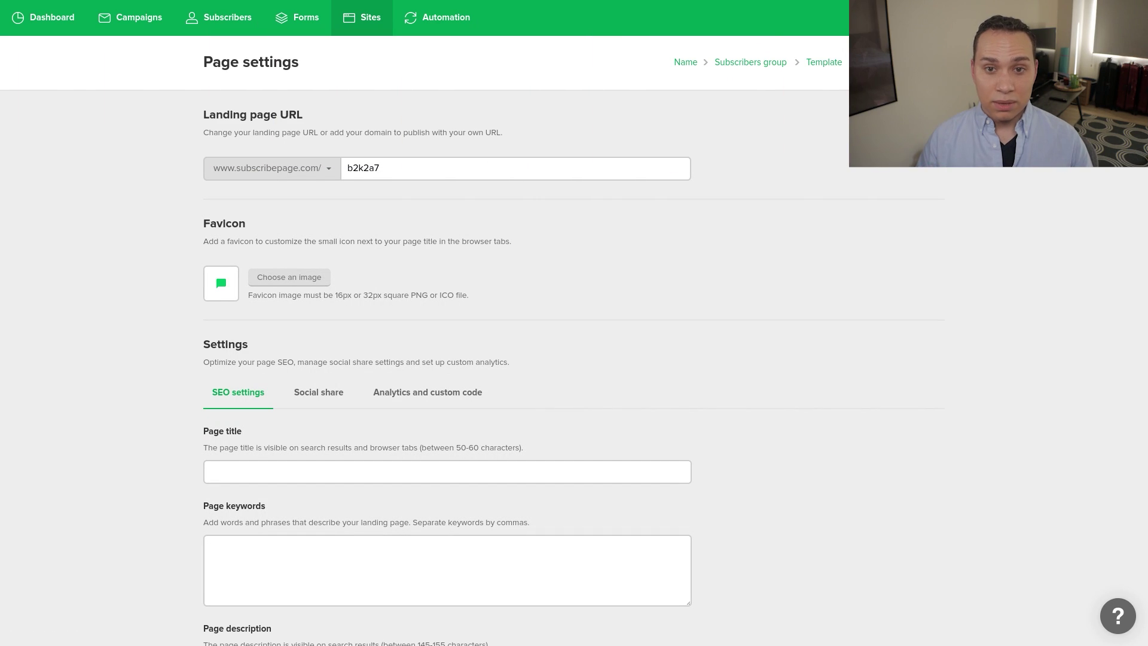
click(338, 169)
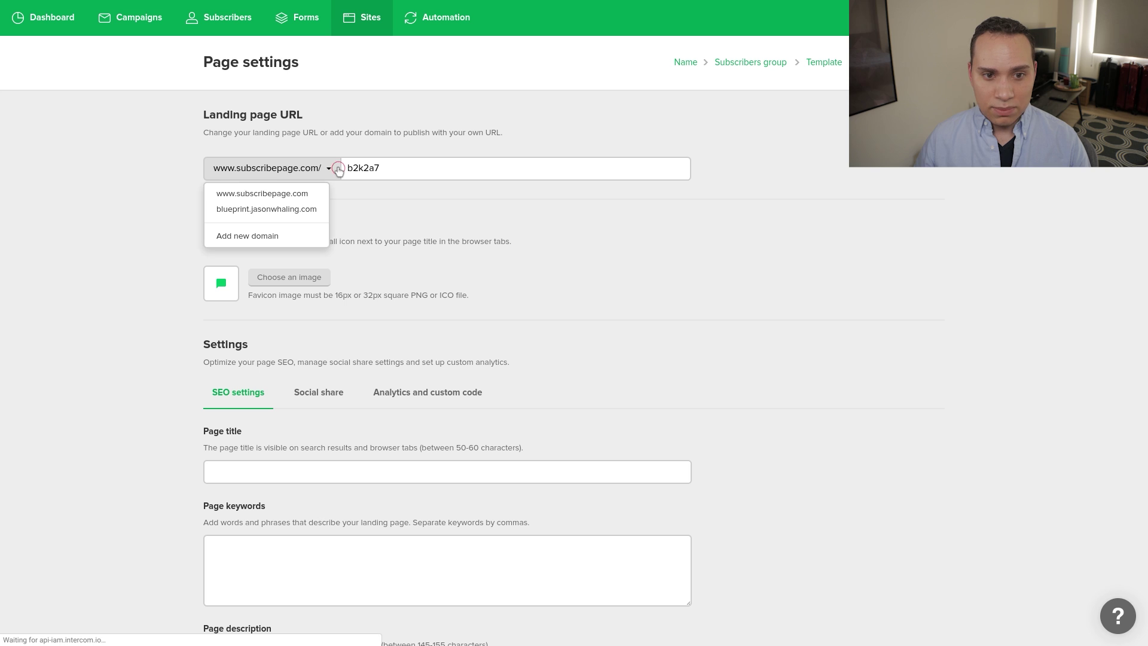
click(279, 211)
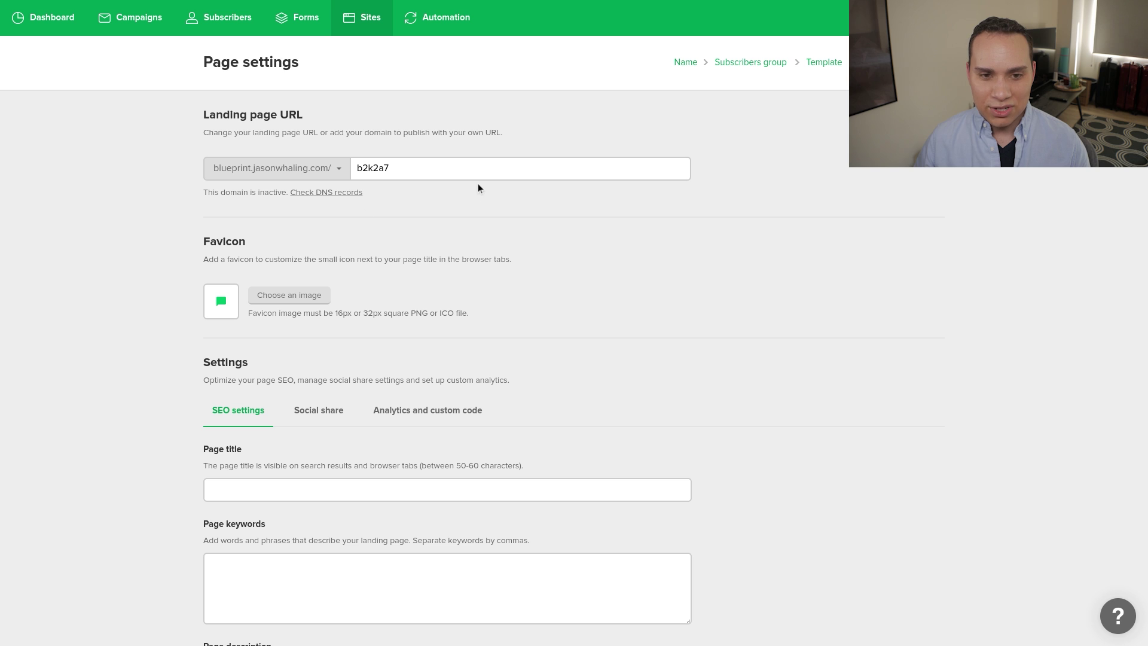
click(433, 168)
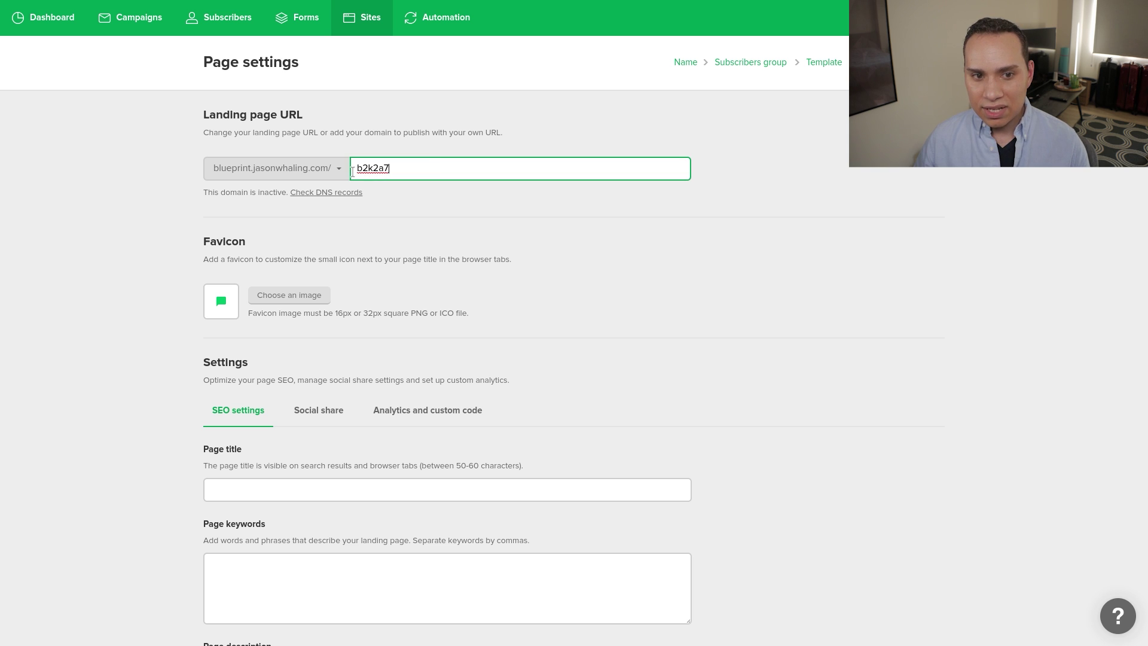
Set the landing page's favicon to "ACT_ Logo - 55x35.png" from the file manager
scroll(470, 205, down, 1)
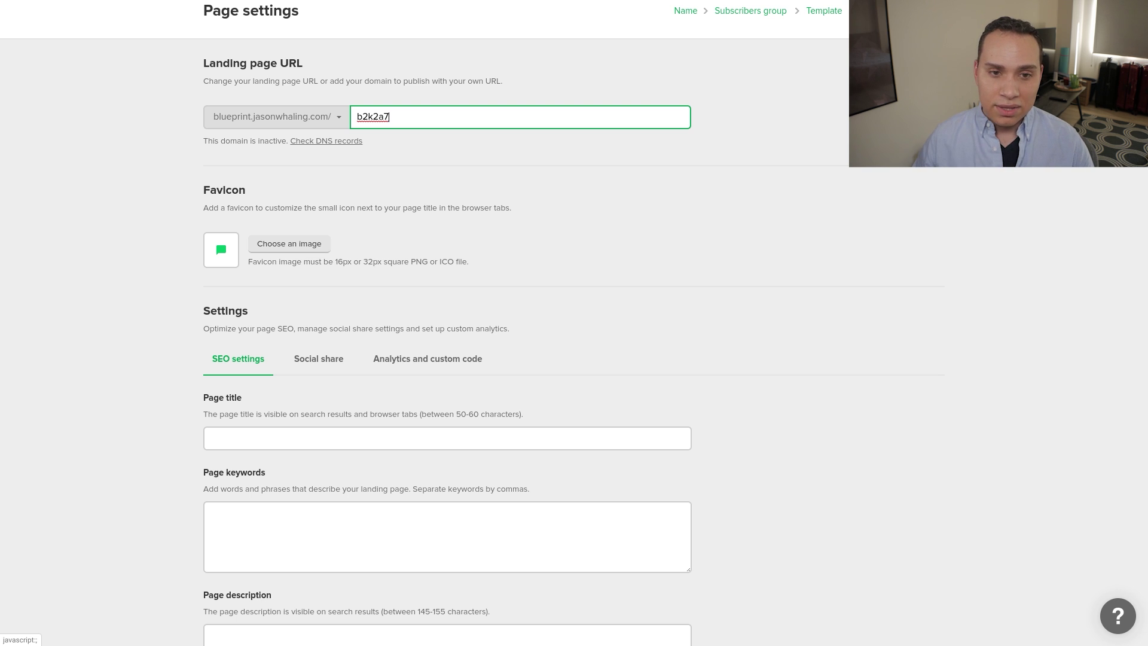
mouse_move(391, 4)
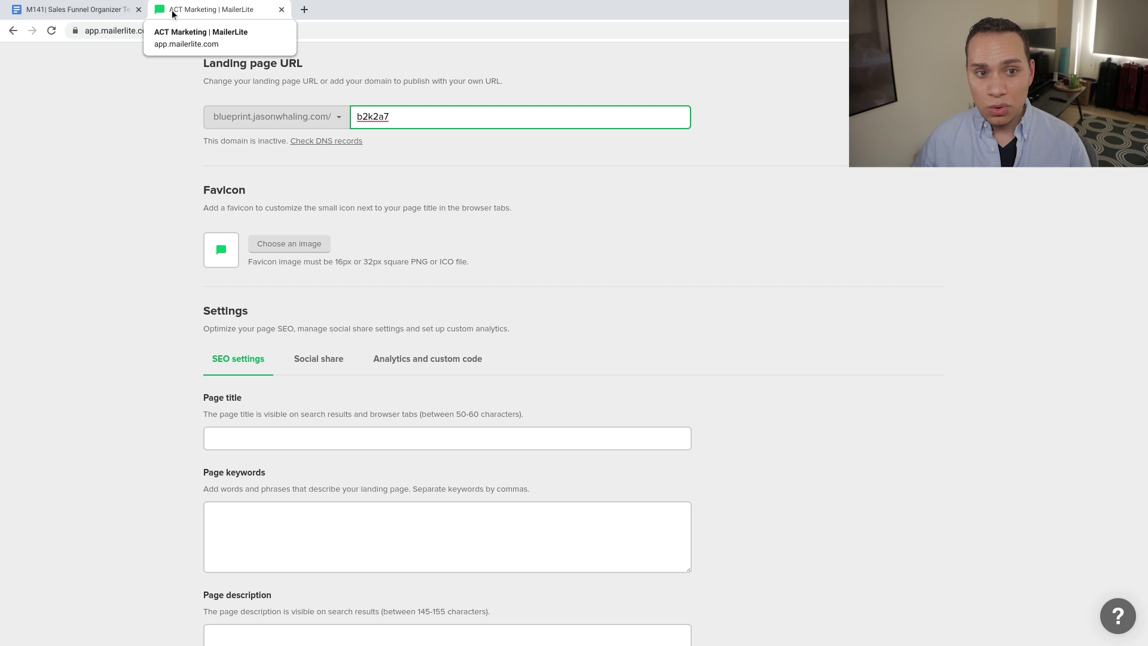
click(286, 240)
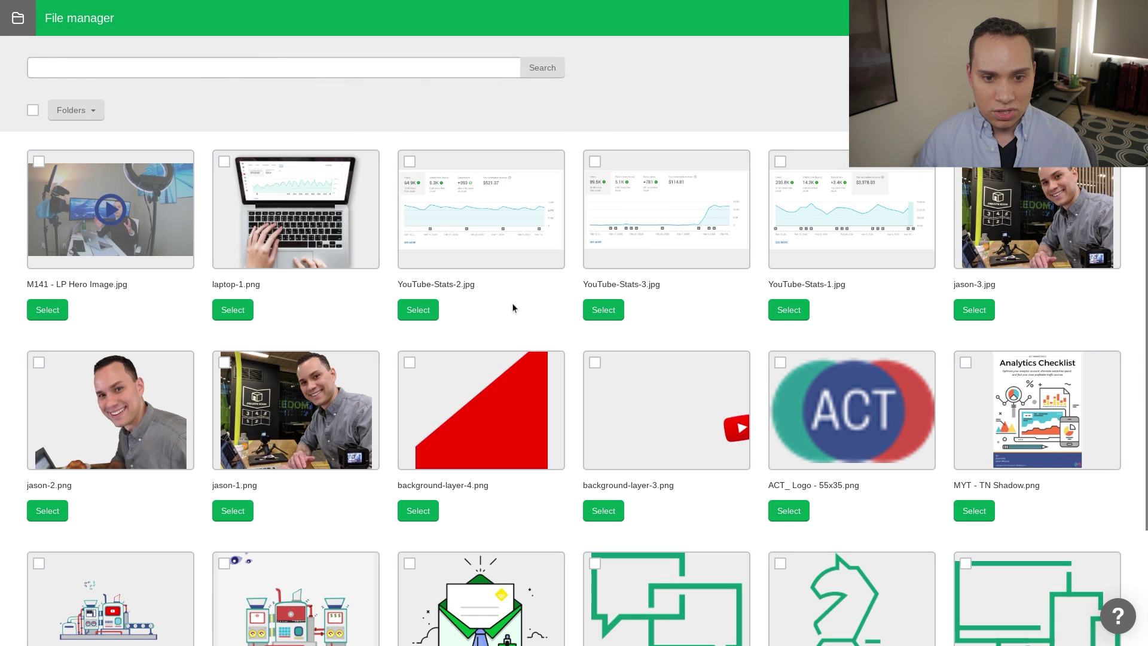
click(788, 511)
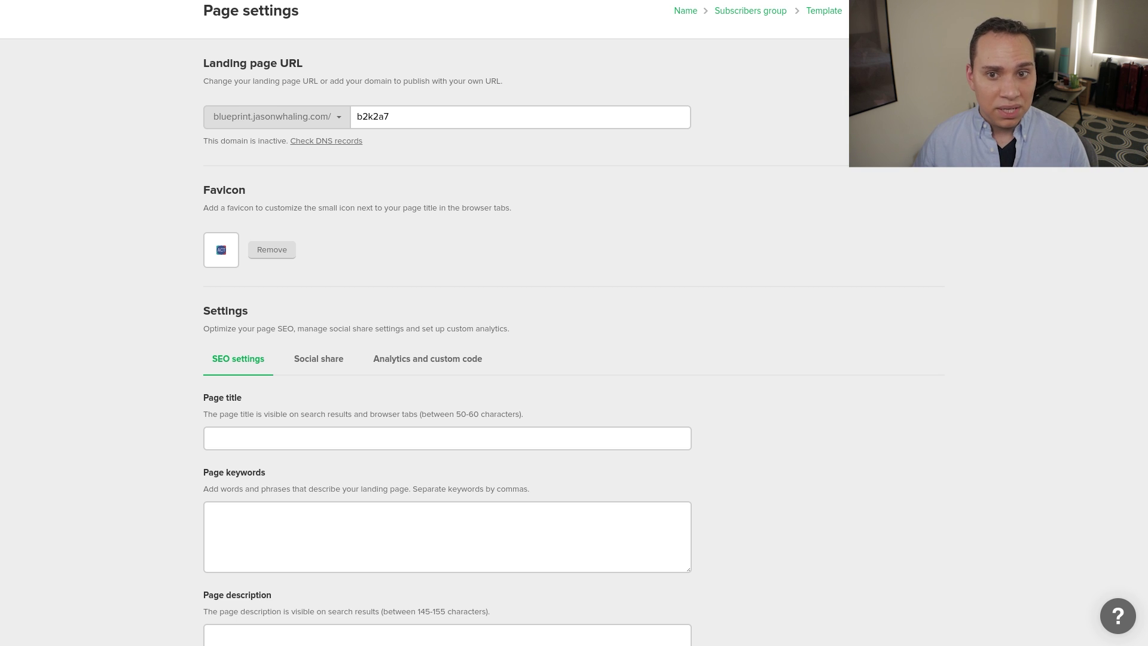
Review the analytics and custom code settings and save the page settings
scroll(719, 311, down, 3)
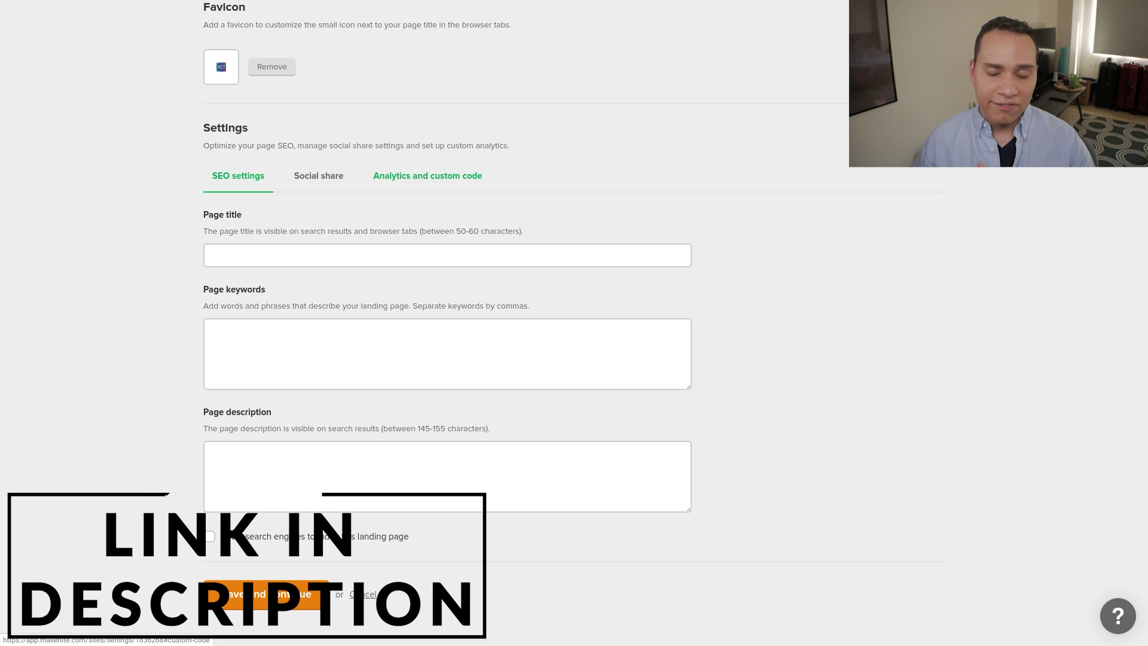
click(411, 175)
scroll(387, 388, down, 2)
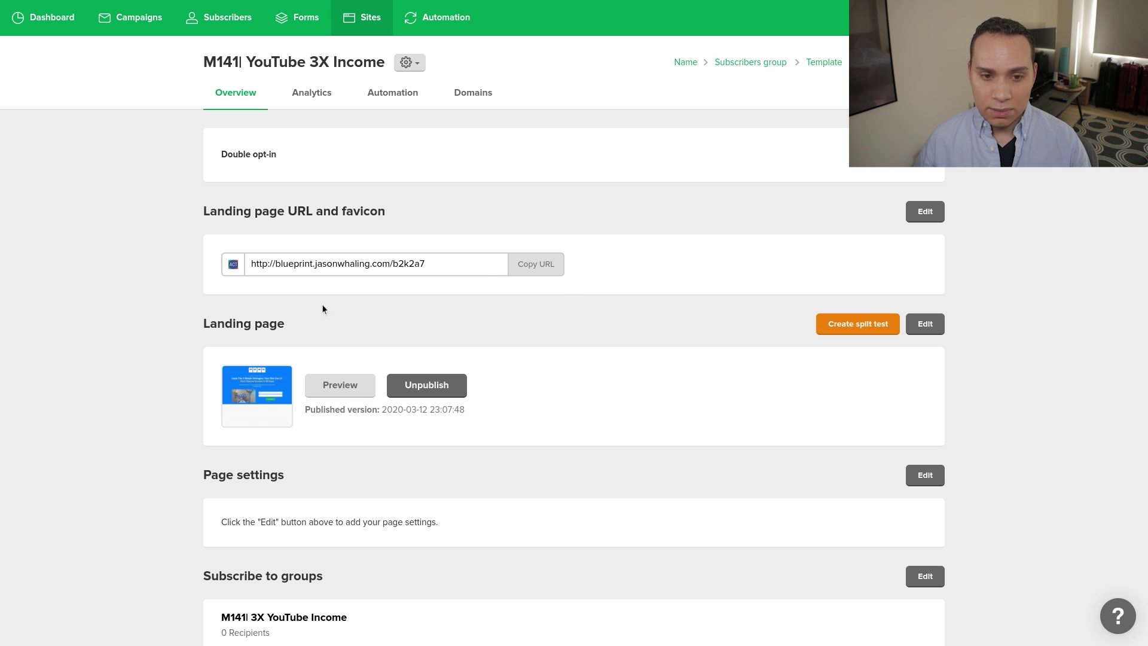
Copy the published landing page's URL and load it in a new browser tab
click(549, 268)
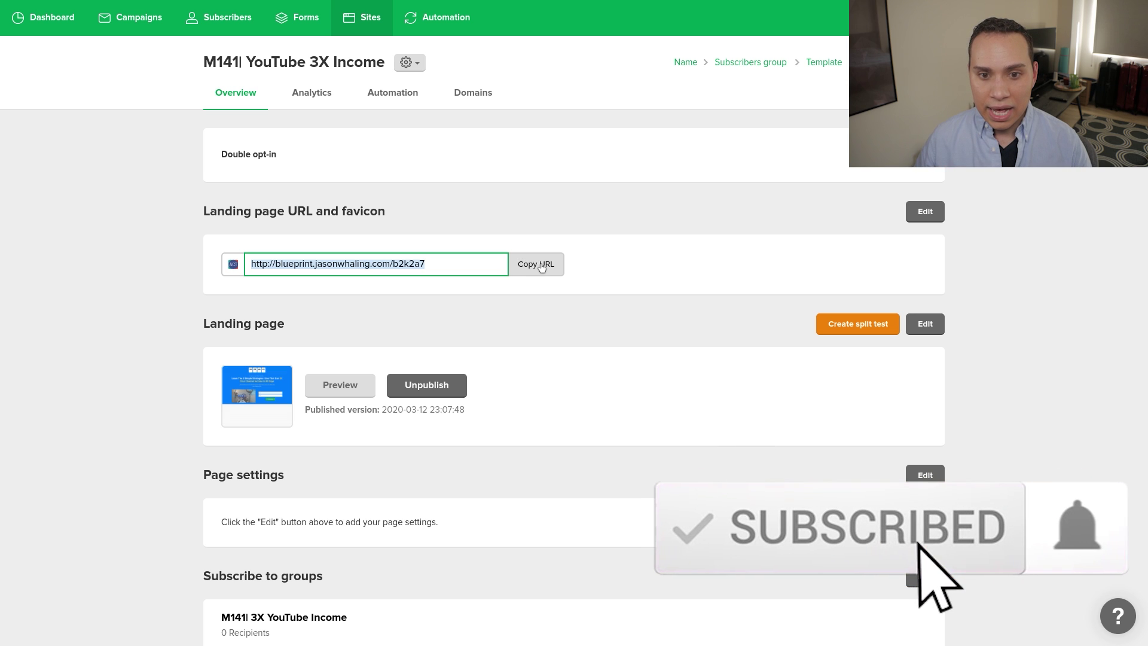
click(541, 265)
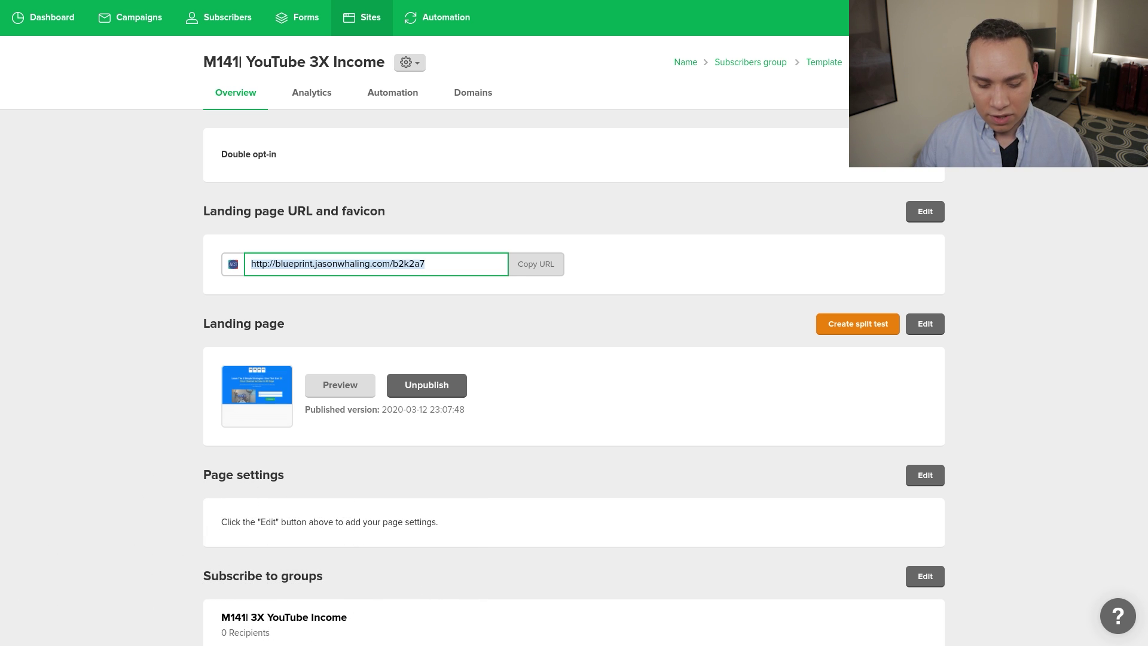
key(ctrl+t)
key(ctrl+v)
key(Return)
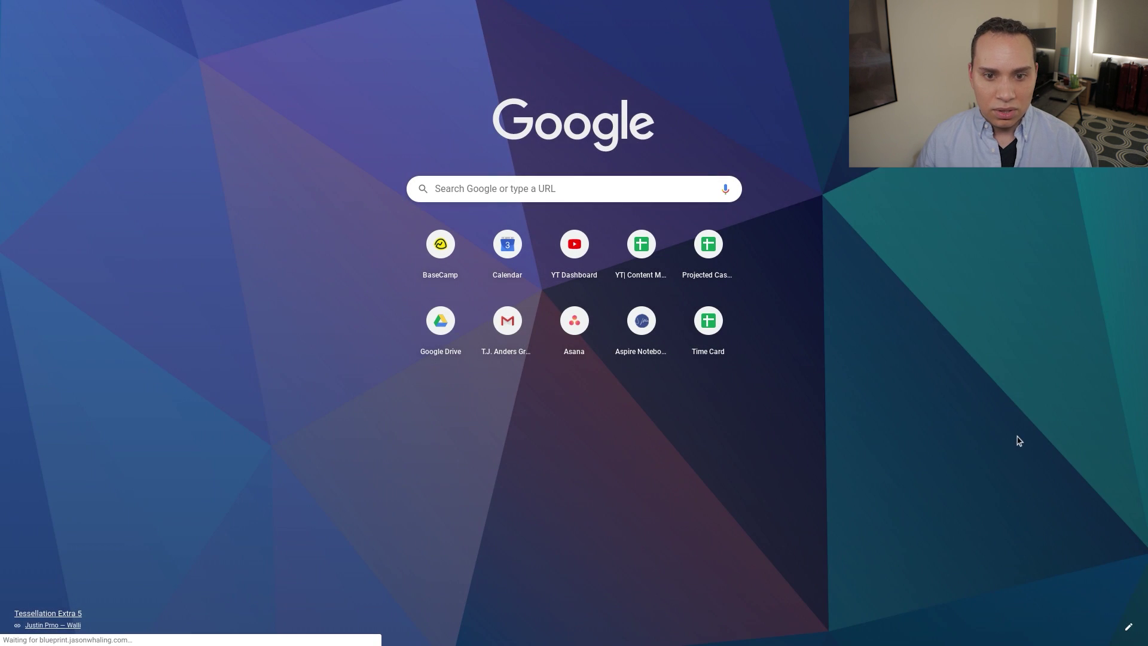